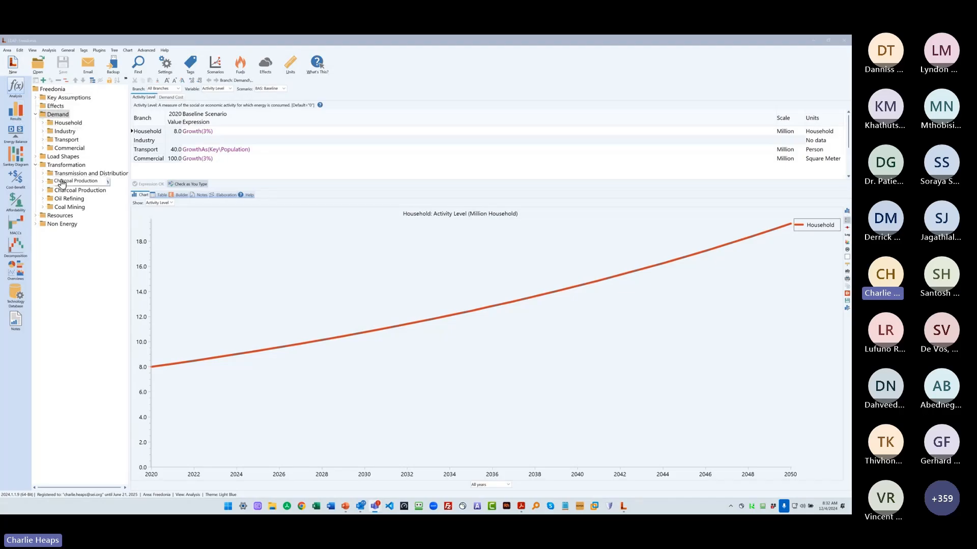
- Display the Household demand branch's activity level data under the Current Accounts scenario
click(68, 125)
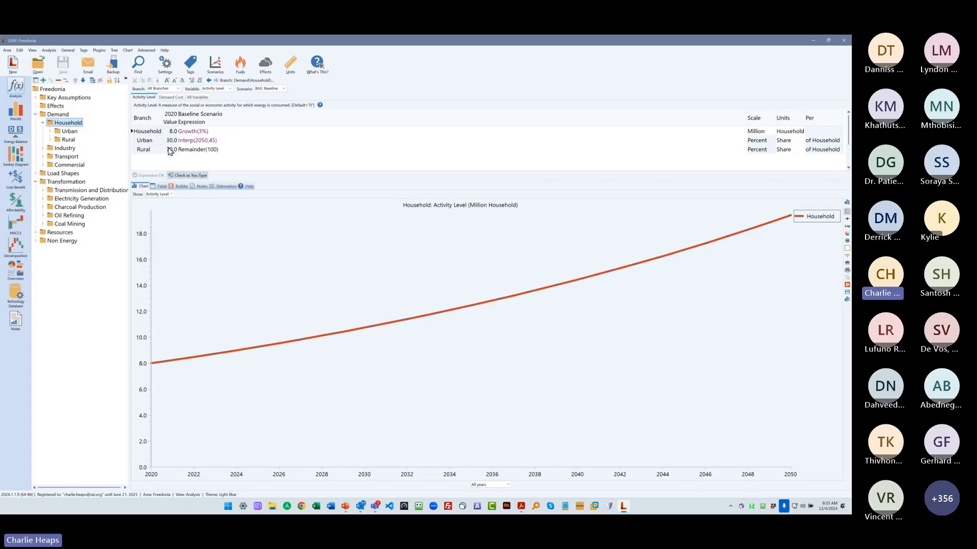
click(269, 89)
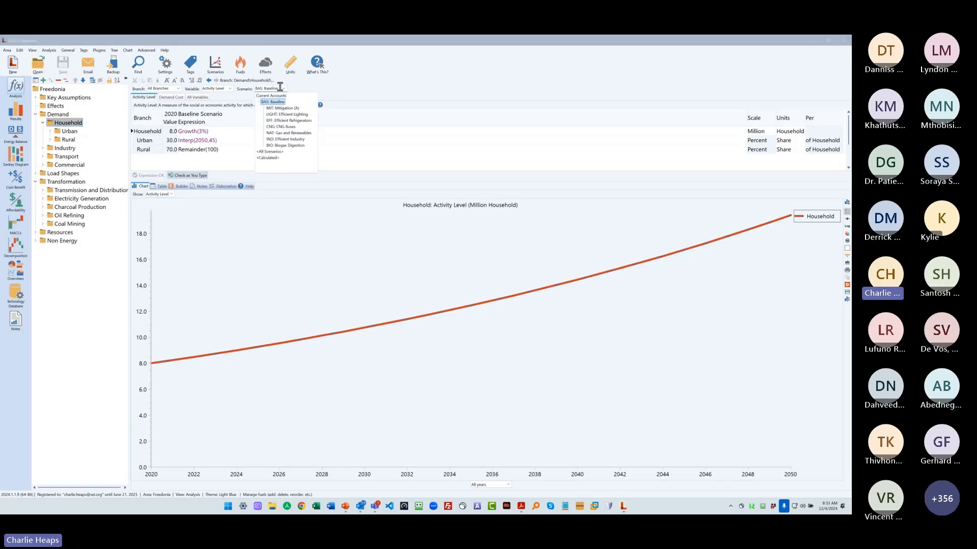
click(270, 96)
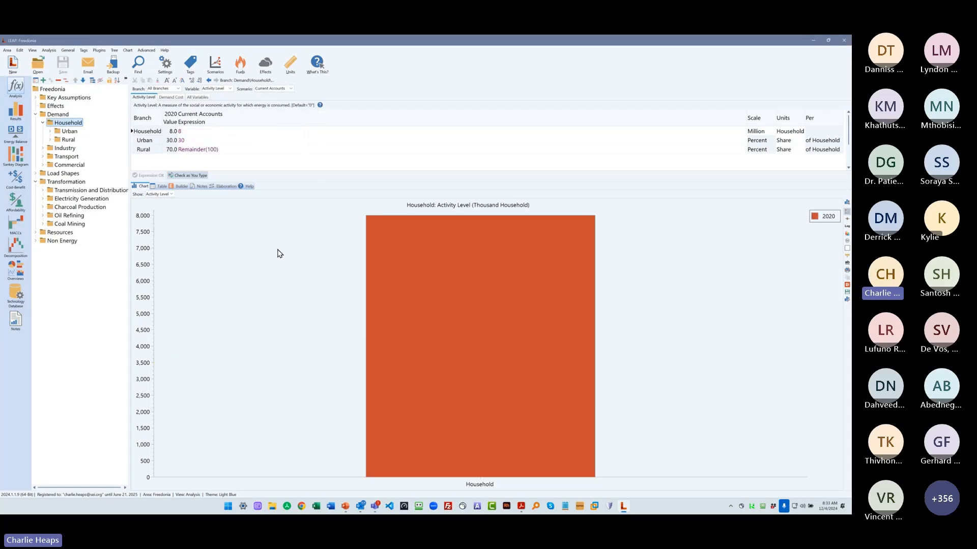
drag(130, 168, 122, 168)
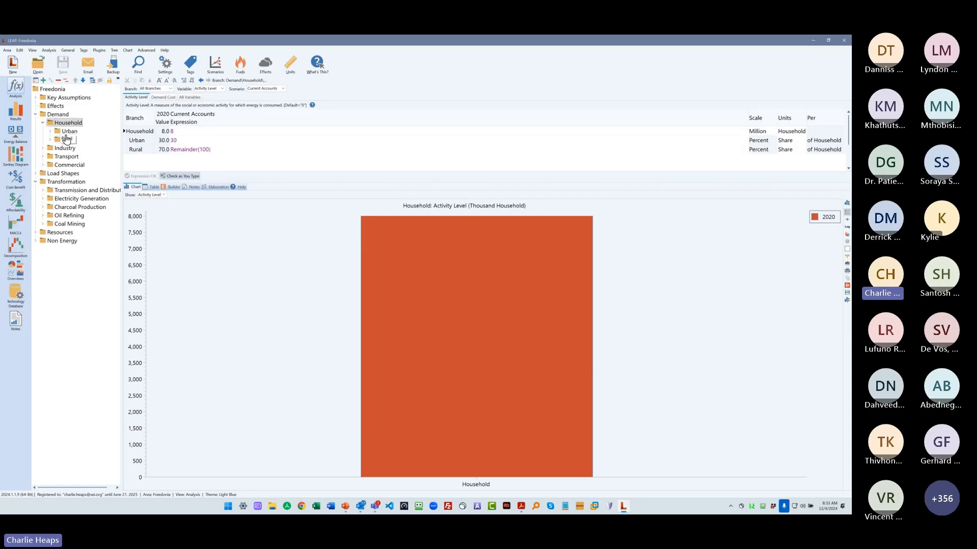
- Turn off the expanded expressions column in the Household activity level table
click(184, 132)
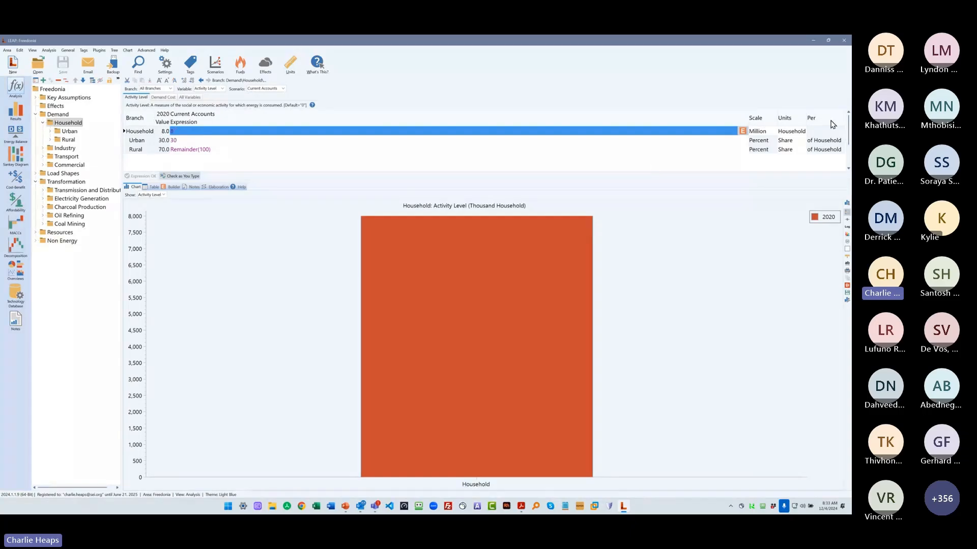
right_click(242, 129)
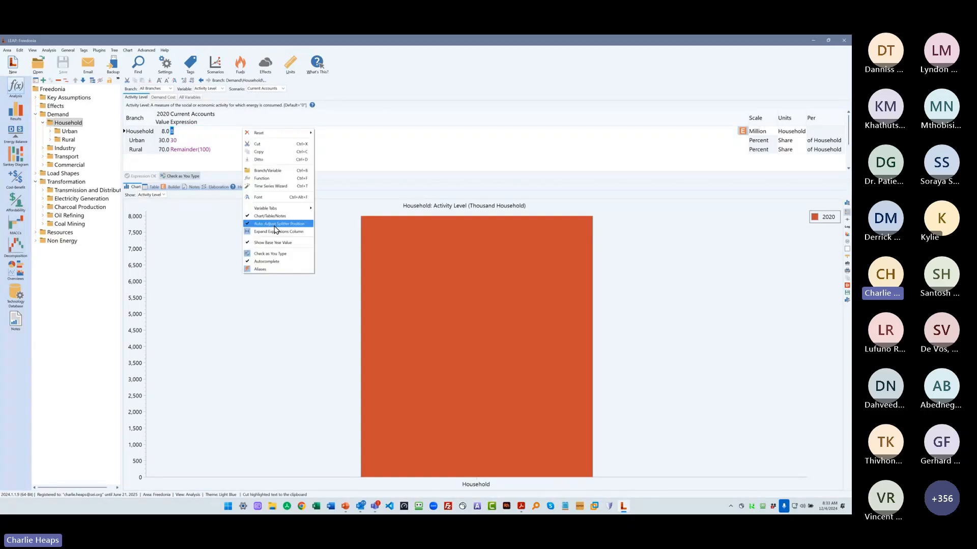
click(290, 230)
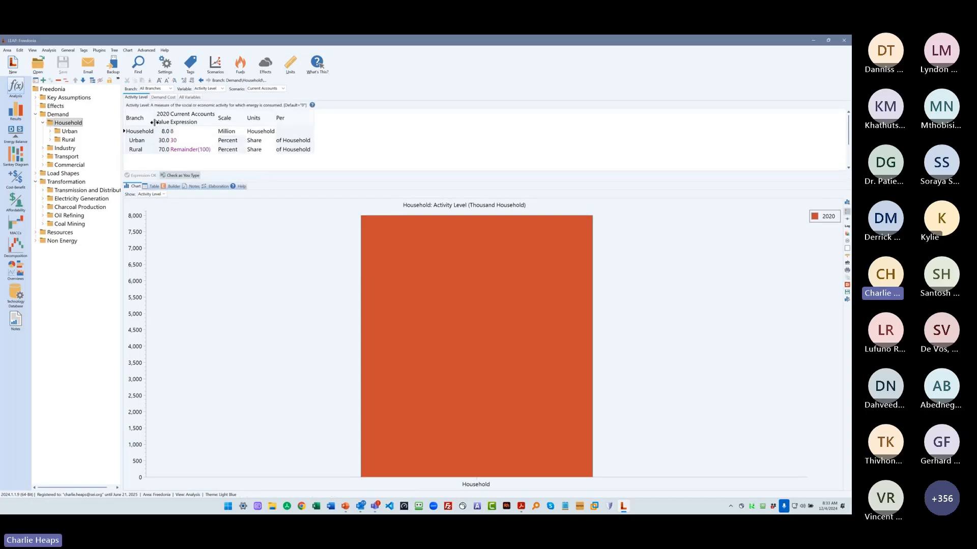
- Examine the Rural and Urban household share expressions and the chart of their split
click(181, 149)
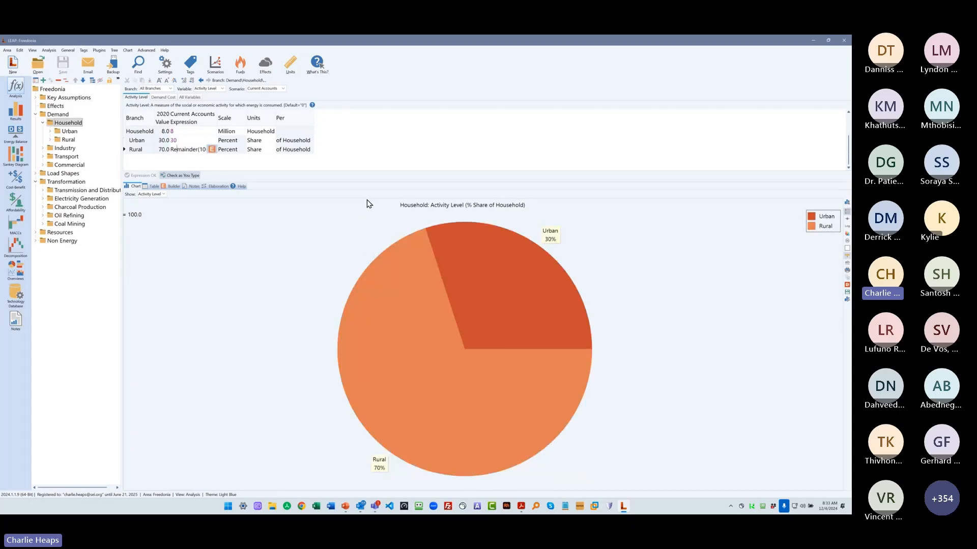
key(ctrl+a)
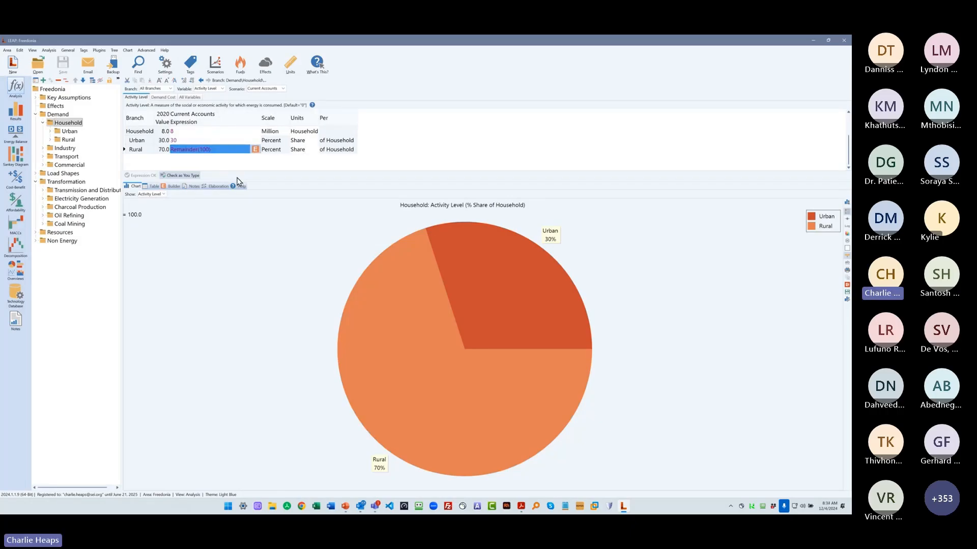
click(224, 147)
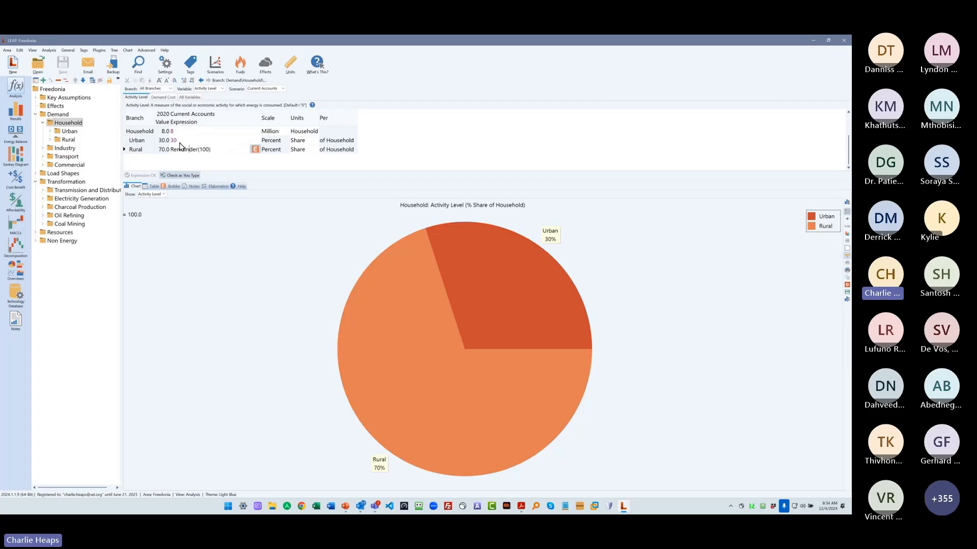
click(175, 141)
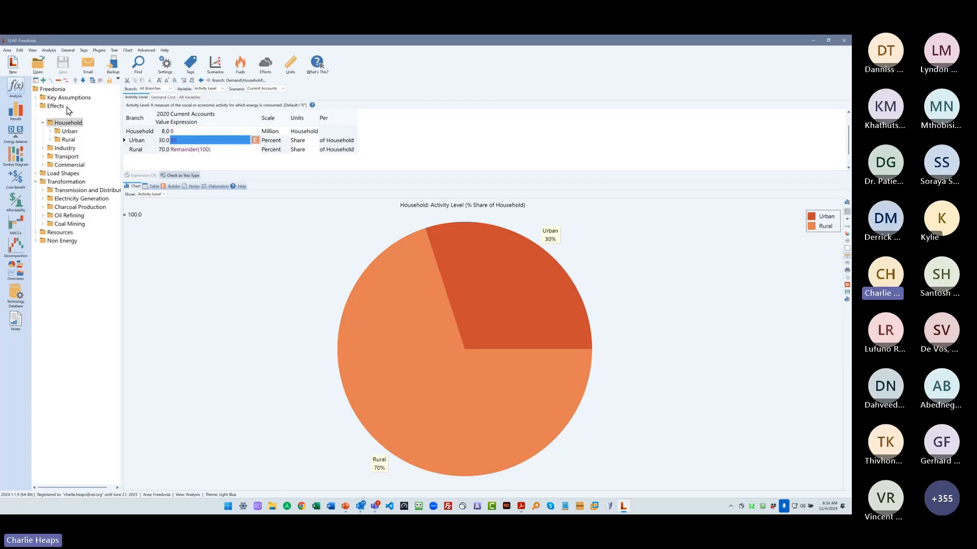
- Expand the Urban and Rural household branches down to their end uses and the stoves under rural non-electrified Cooking
click(51, 132)
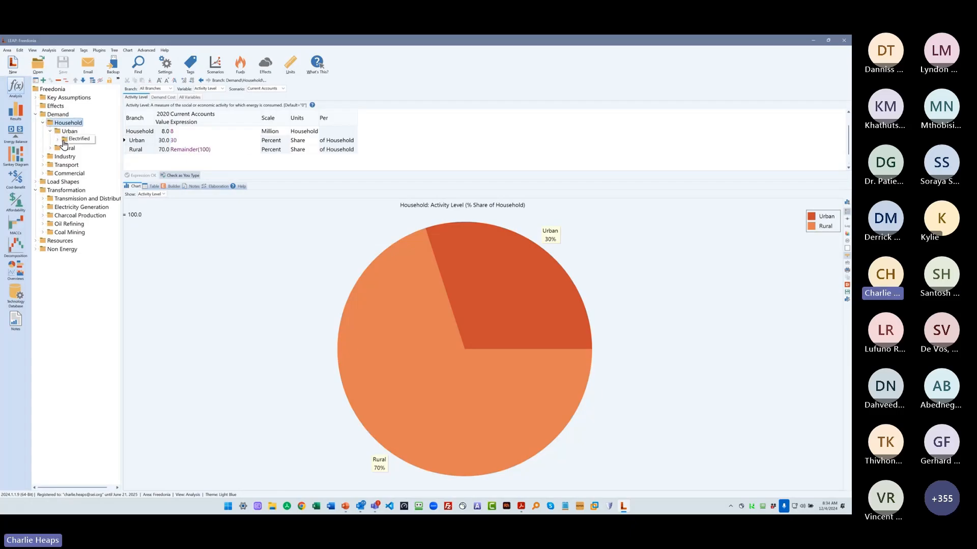
click(50, 182)
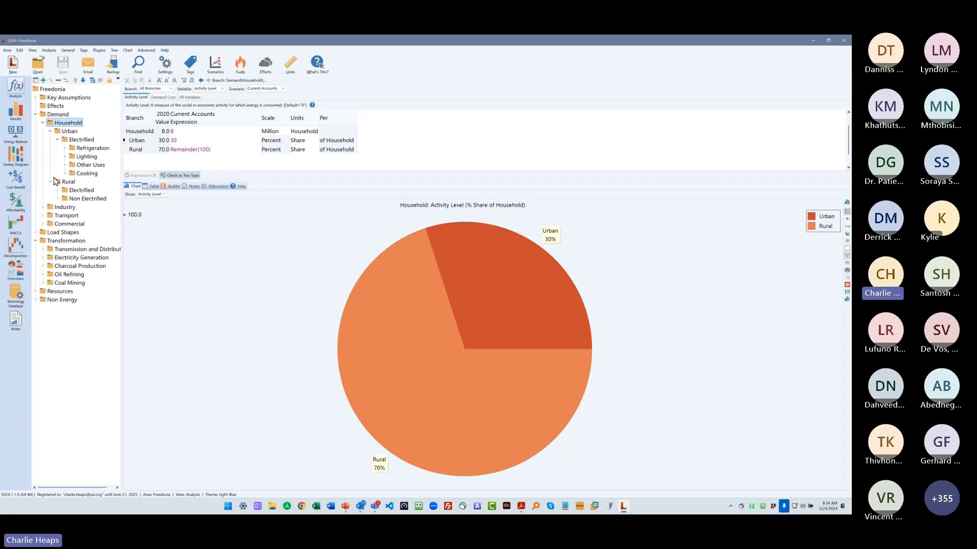
click(58, 190)
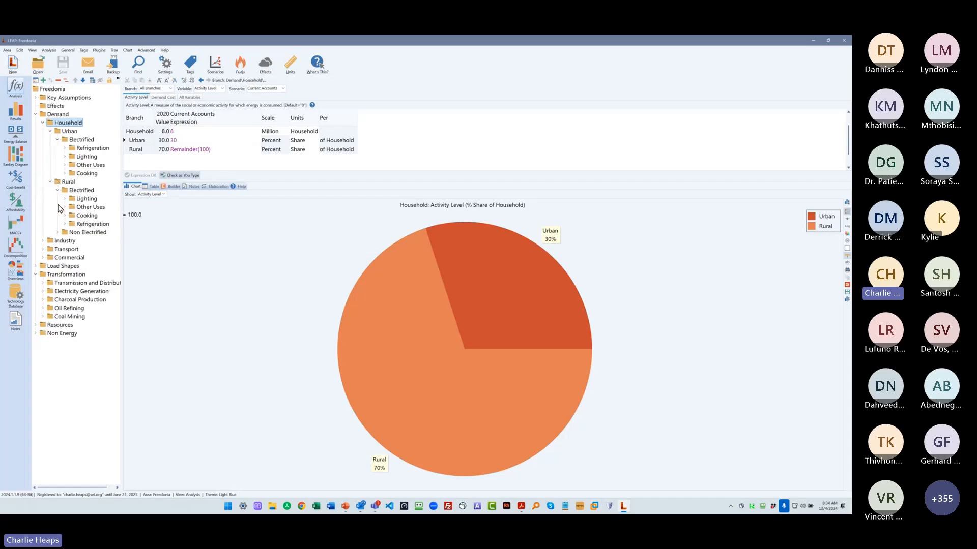
click(58, 232)
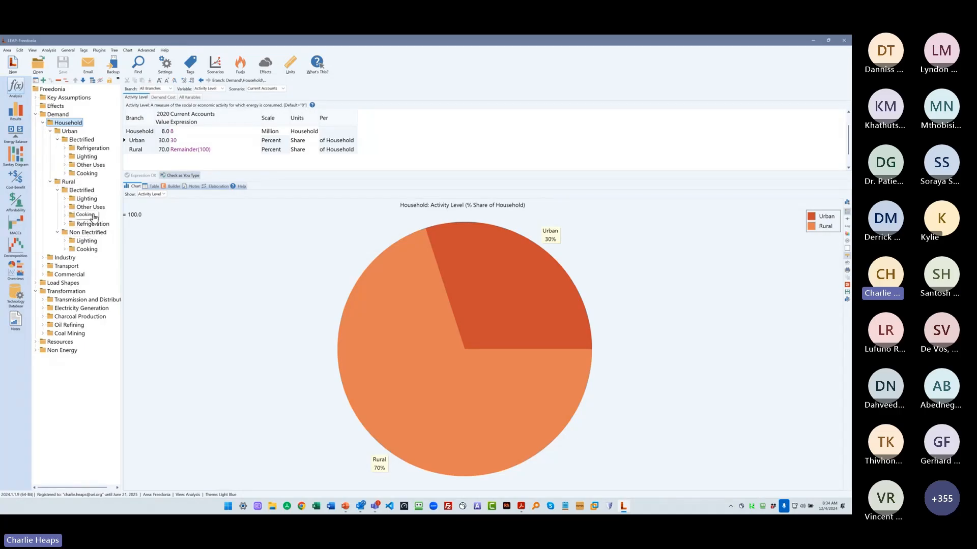
click(65, 249)
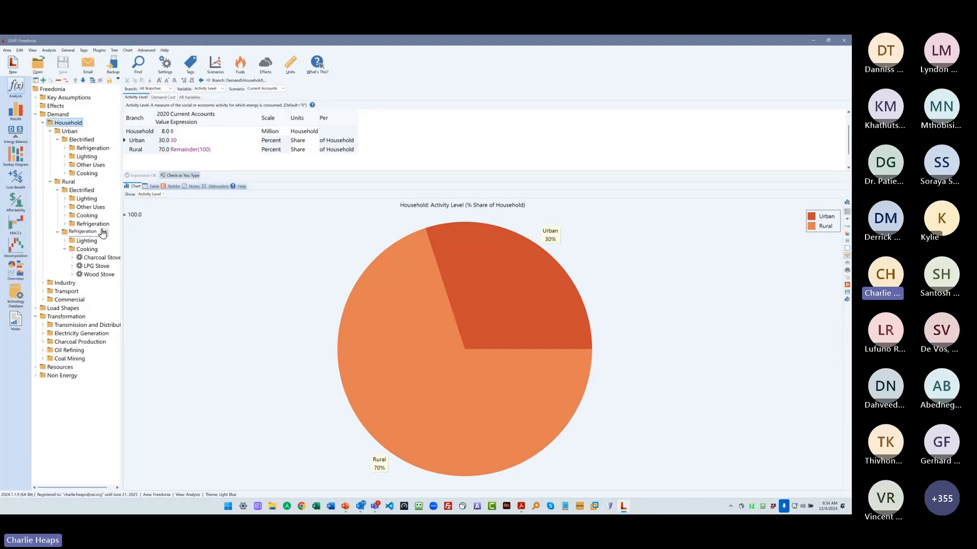
- Examine the activity levels from Household down to rural non-electrified Cooking and its Charcoal Stove, with the branch tree widened
click(80, 249)
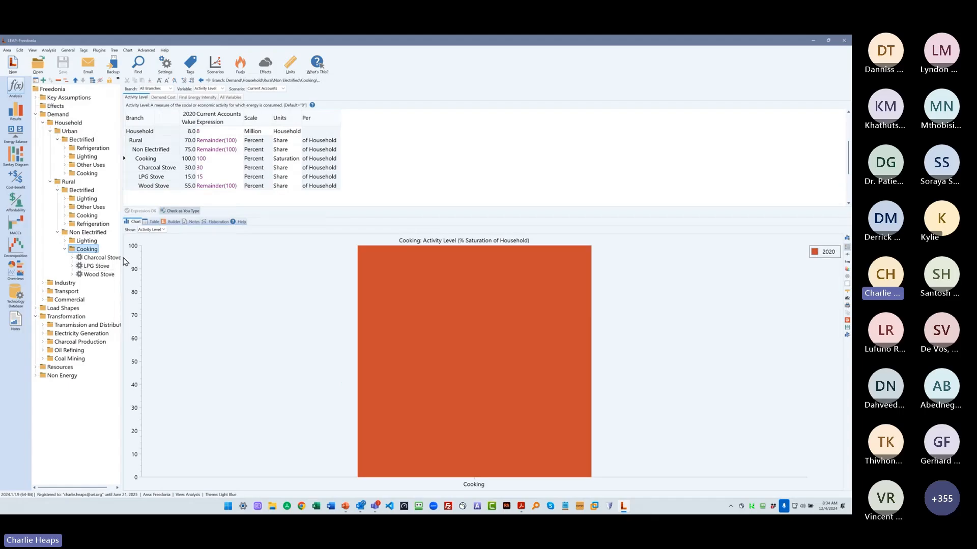
drag(123, 262, 173, 261)
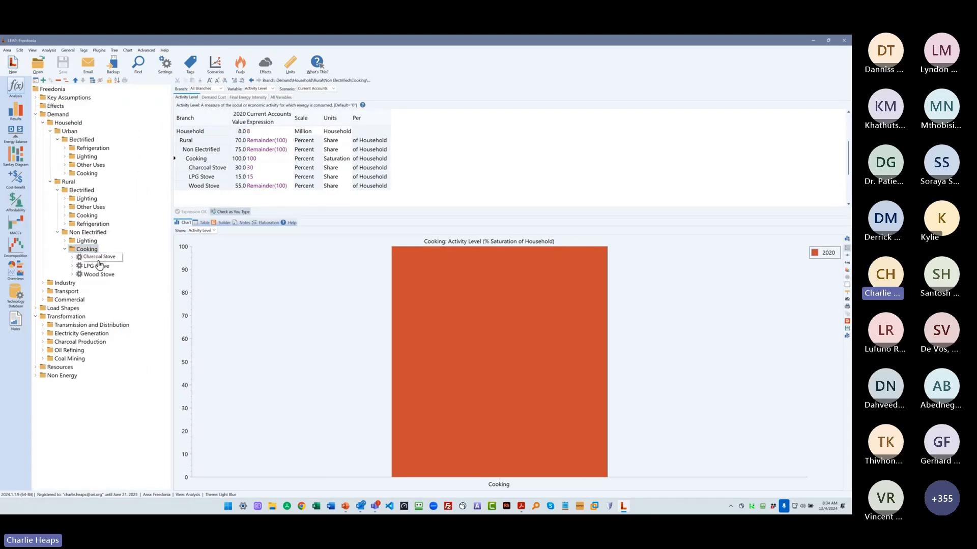
click(100, 261)
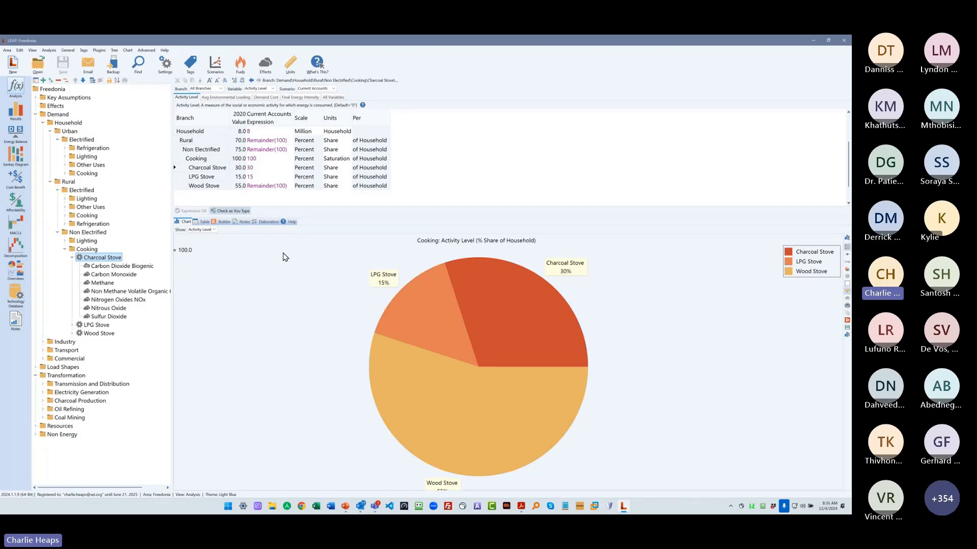
click(261, 159)
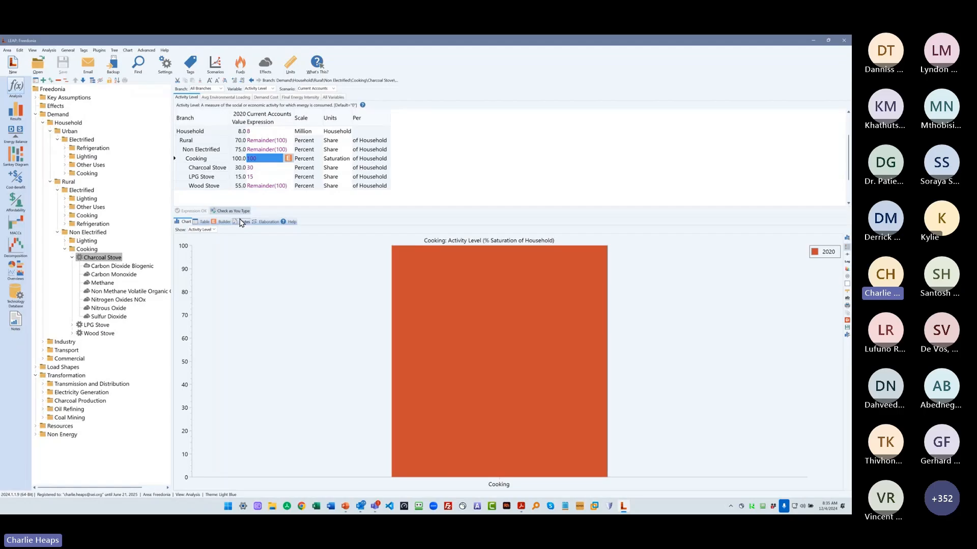
click(256, 131)
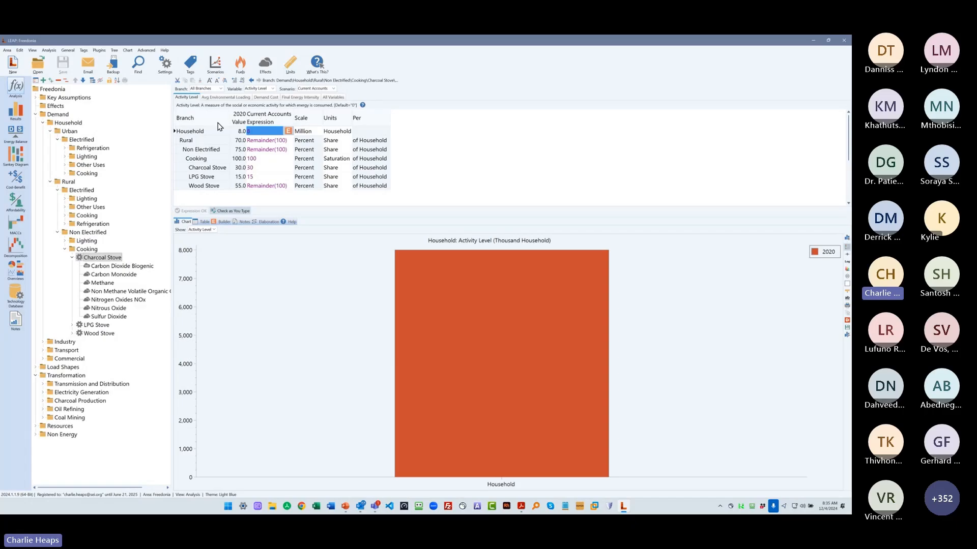
- Collapse the urban Electrified branch and view the Final Energy Intensity of the Charcoal Stove under rural non-electrified Cooking
double_click(97, 137)
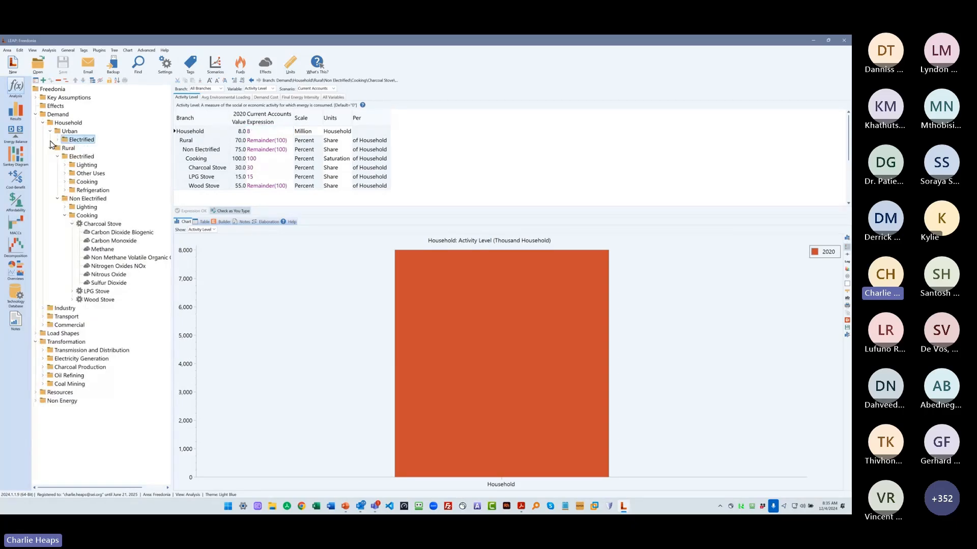
click(82, 156)
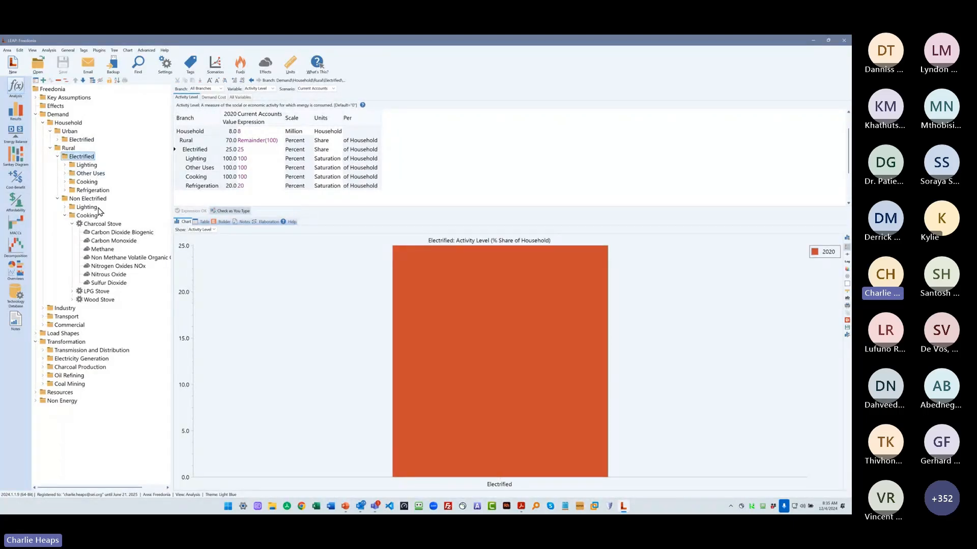
click(93, 224)
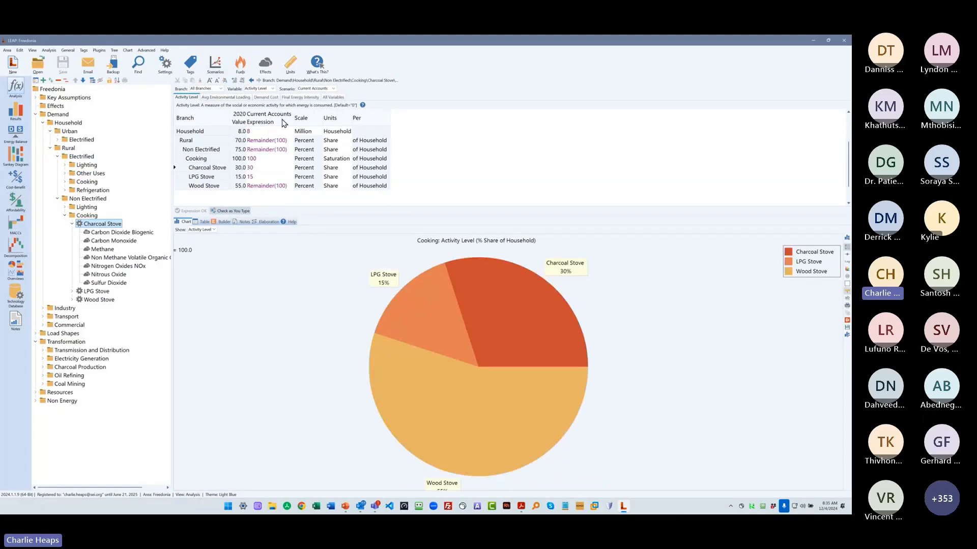
click(300, 97)
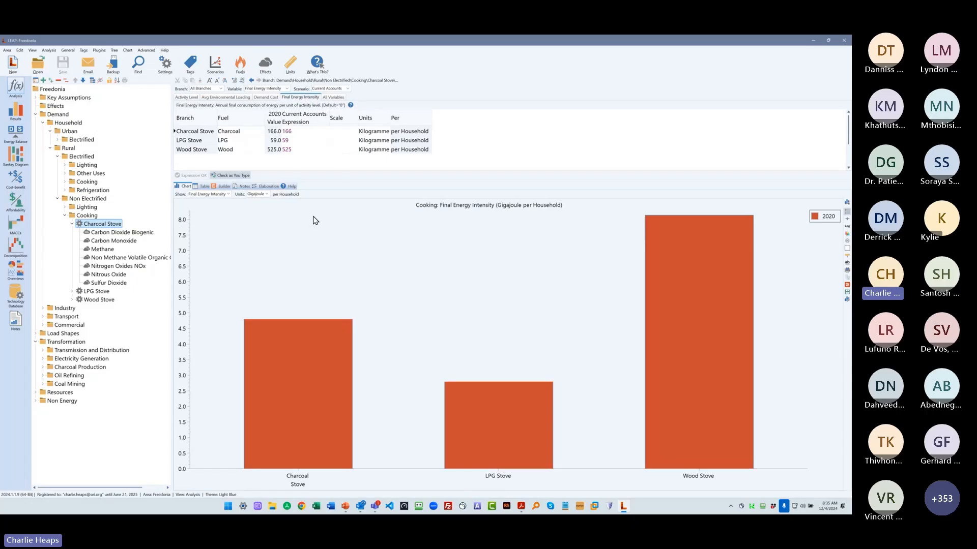
click(321, 133)
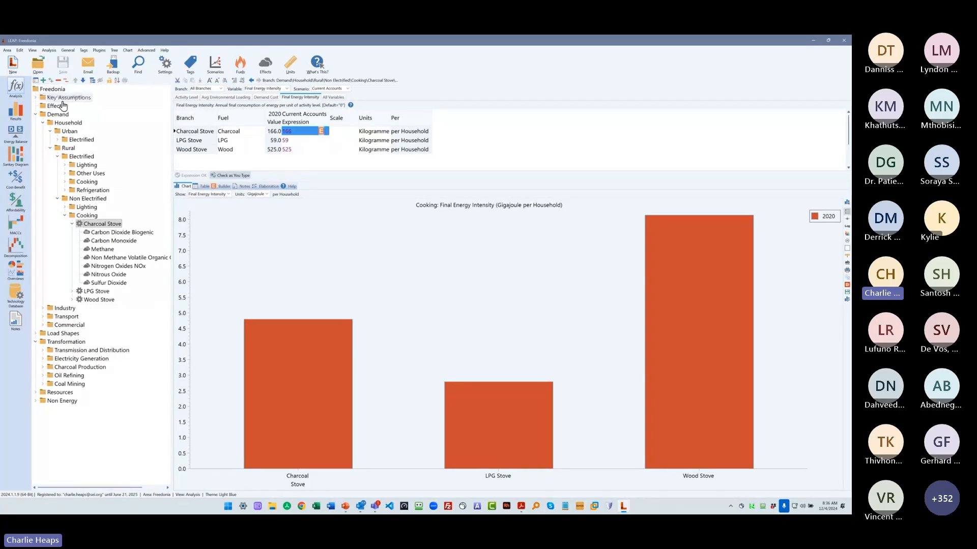
- Widen the branch tree slightly and open the mexico v80 area
drag(172, 237, 188, 232)
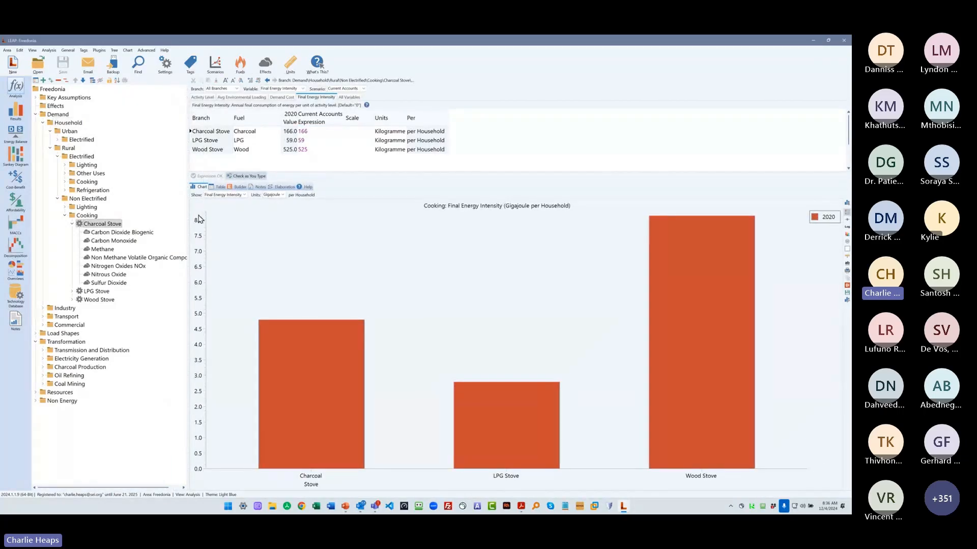
click(33, 67)
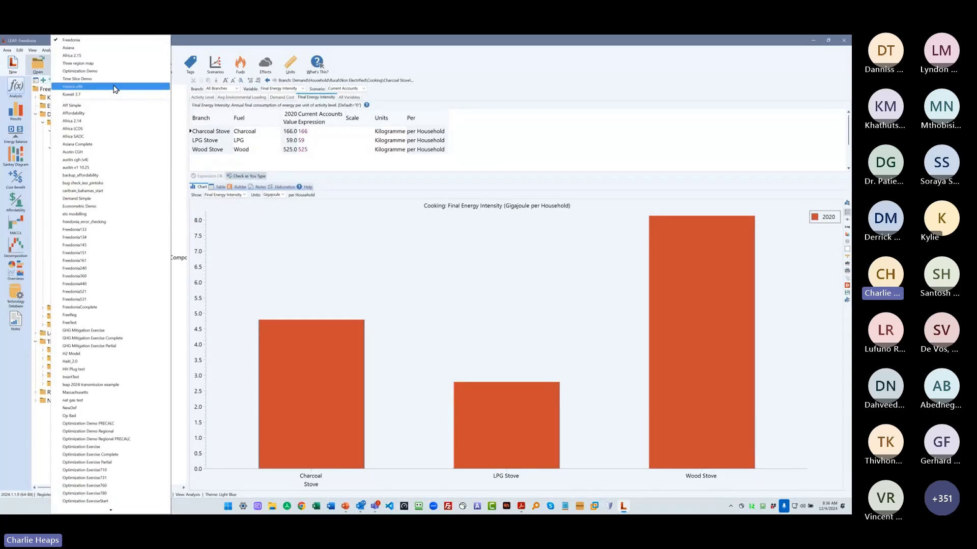
click(114, 86)
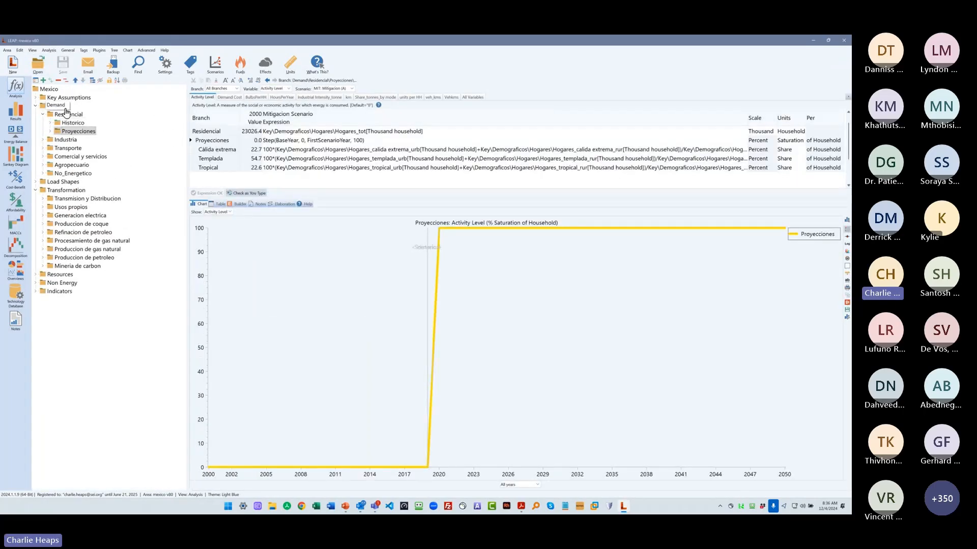
- Expand the residential Historico and Proyecciones branches, down to Coccion, TV and Refrigeracion under Calida extrema's Urbano branch
click(49, 131)
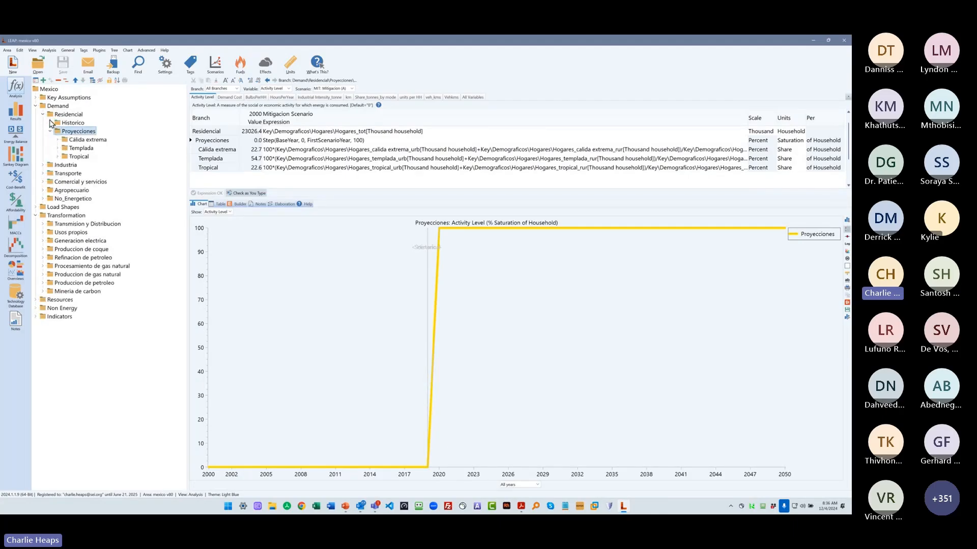
click(49, 122)
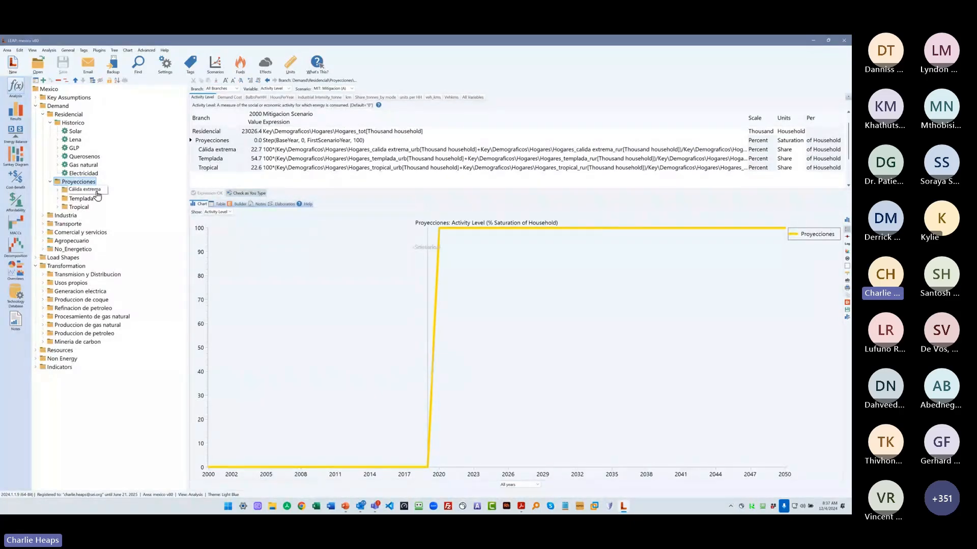
click(57, 190)
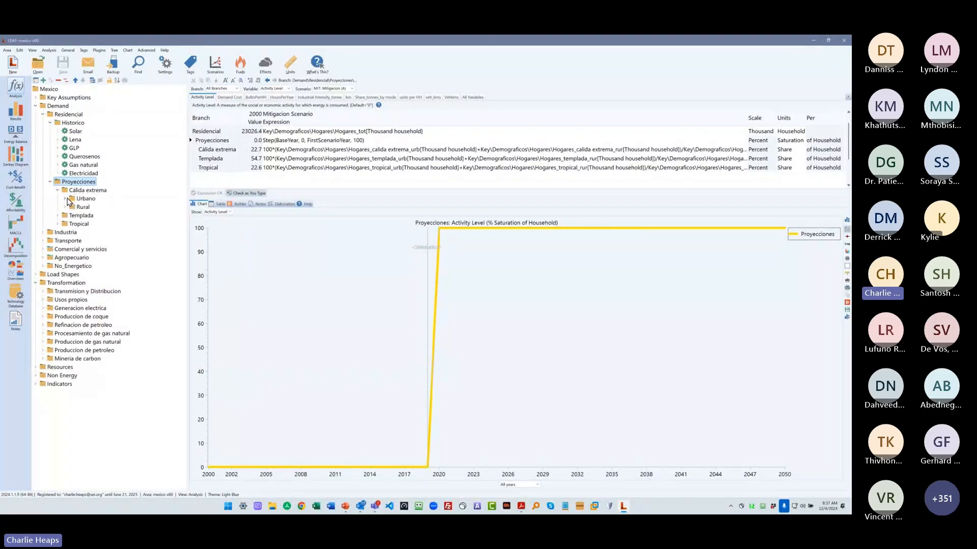
click(65, 198)
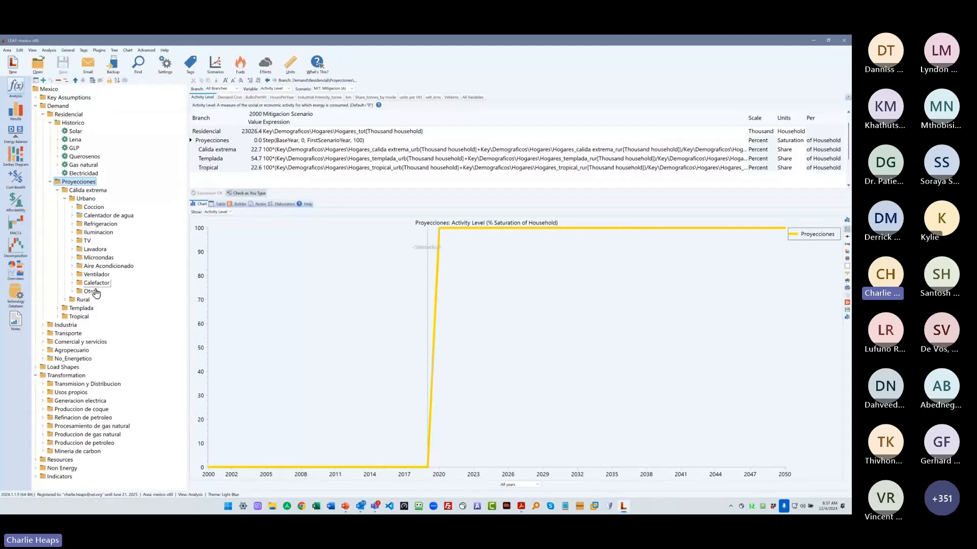
click(72, 207)
click(72, 291)
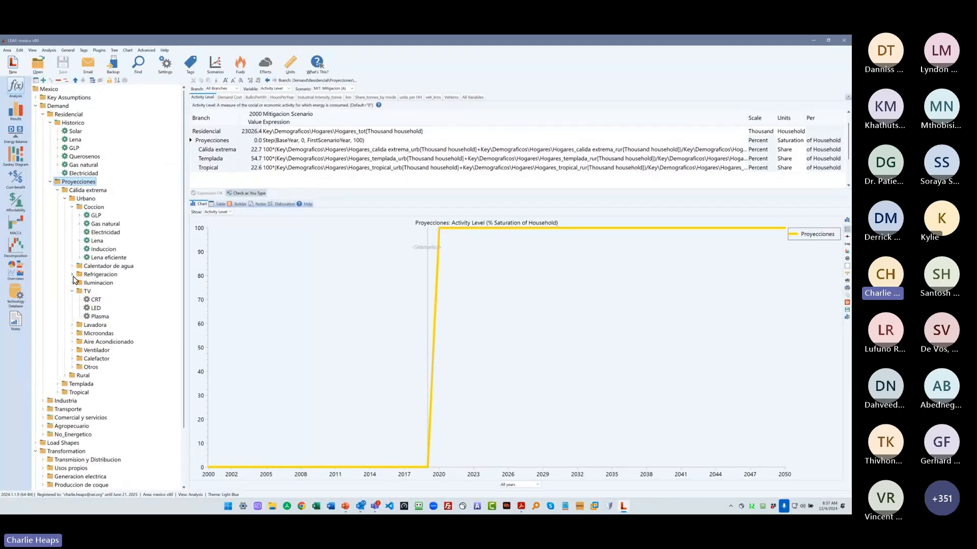
click(73, 275)
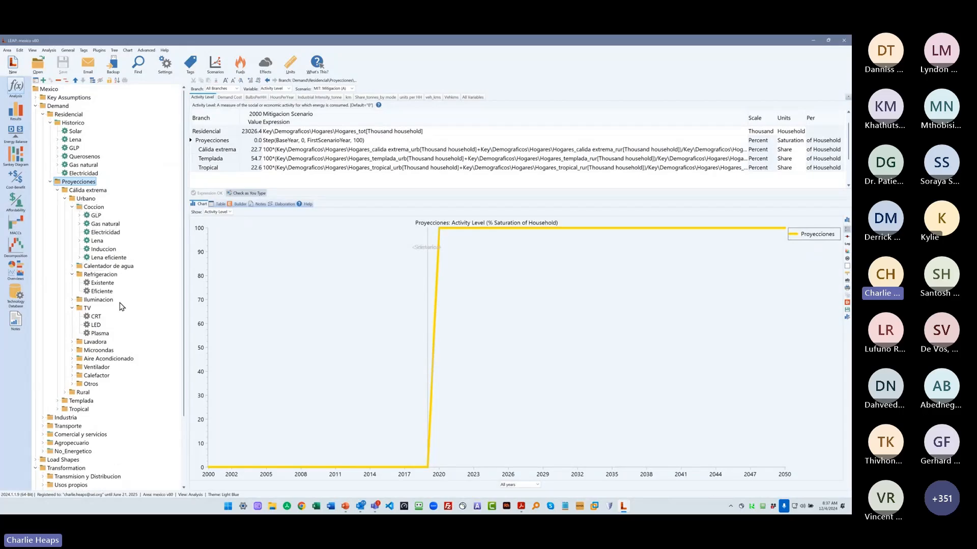
- Expand Calida extrema's urban Iluminacion branch to view its activity levels, and open the Proyecciones branch under Transporte
double_click(99, 300)
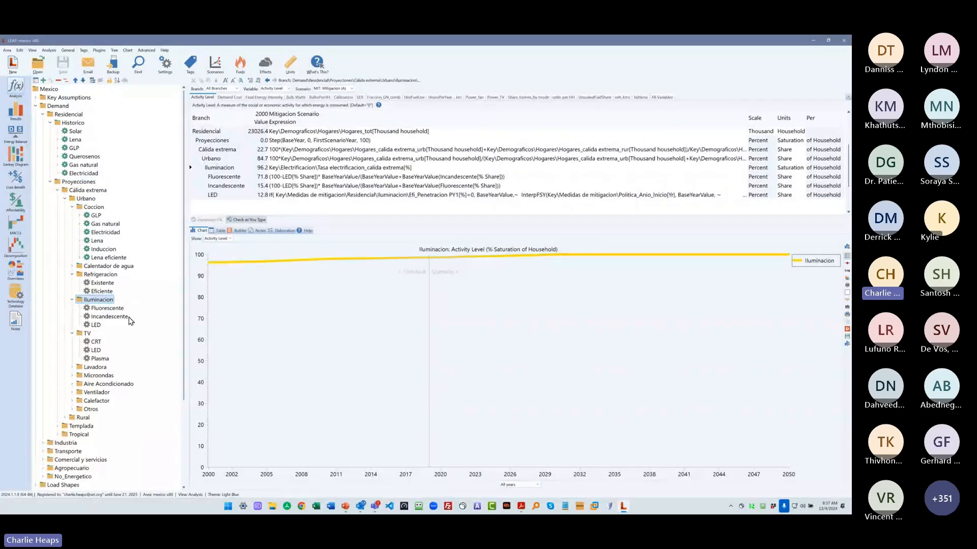
scroll(138, 305, down, 5)
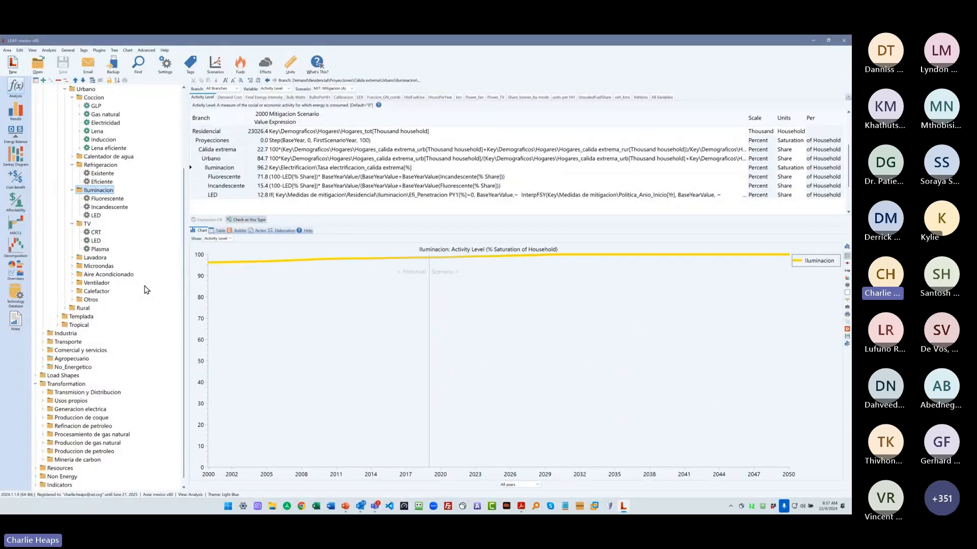
click(43, 341)
scroll(46, 345, down, 1)
click(50, 342)
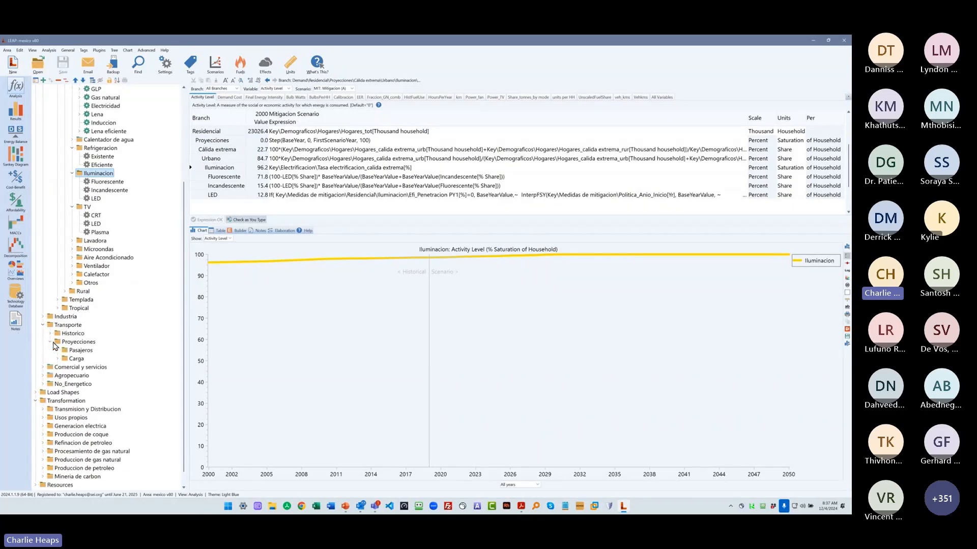
scroll(112, 354, down, 1)
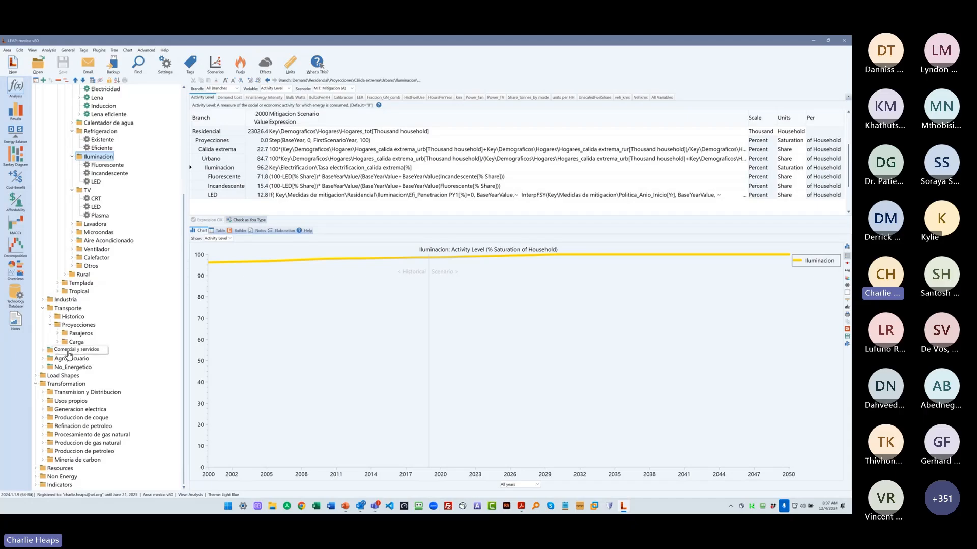
- Expand Pasajeros through Autotransporte, Privado, Automovil and Gasolina ICE to Sin_control, viewing the activity level of Automovil
click(58, 333)
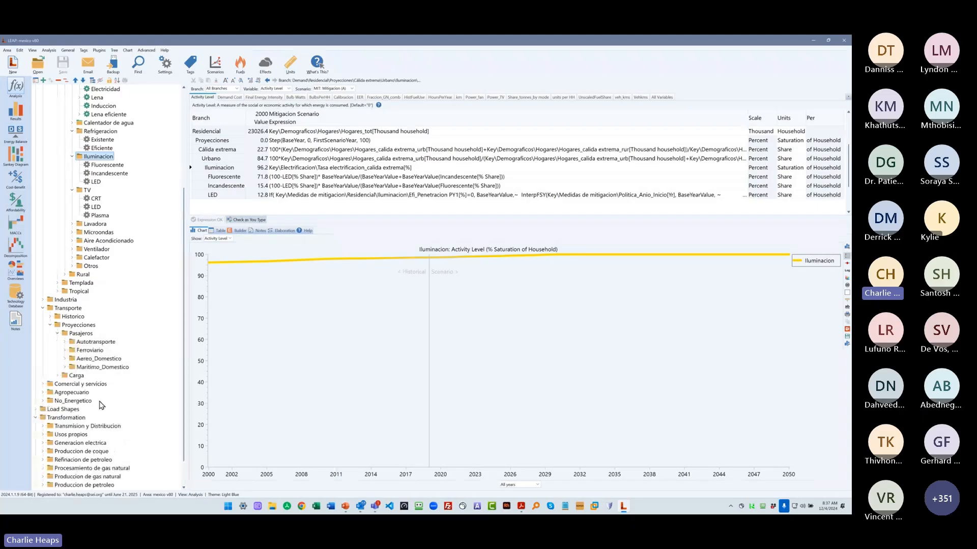
click(65, 342)
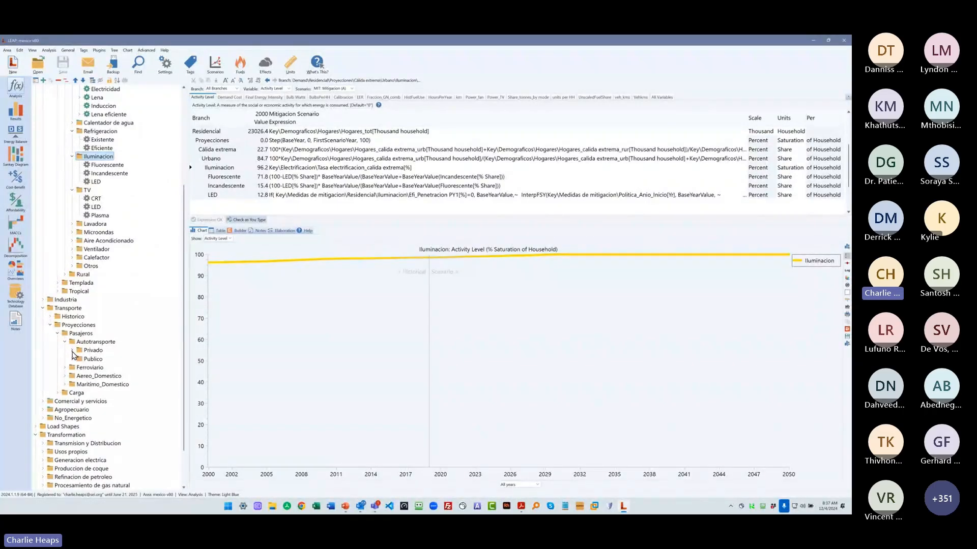
click(72, 350)
double_click(98, 359)
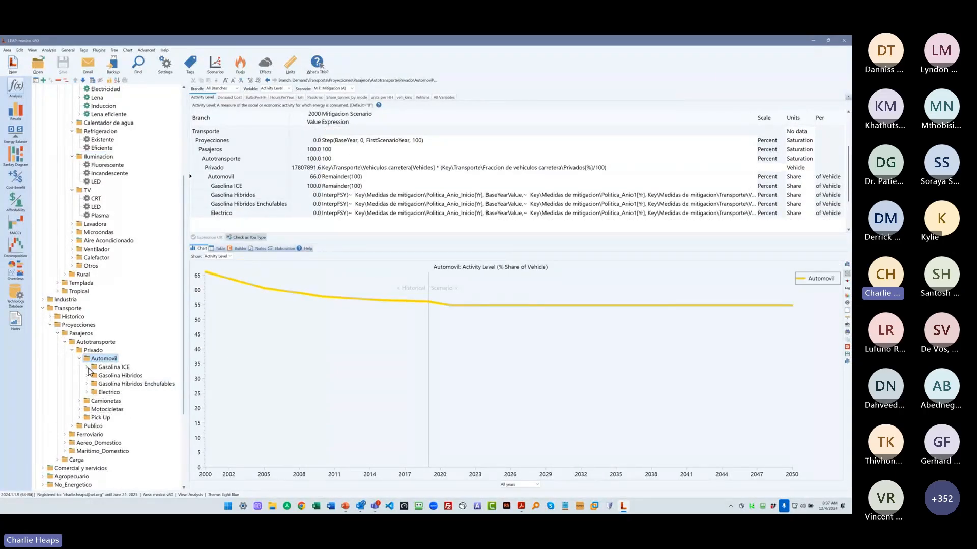
click(87, 367)
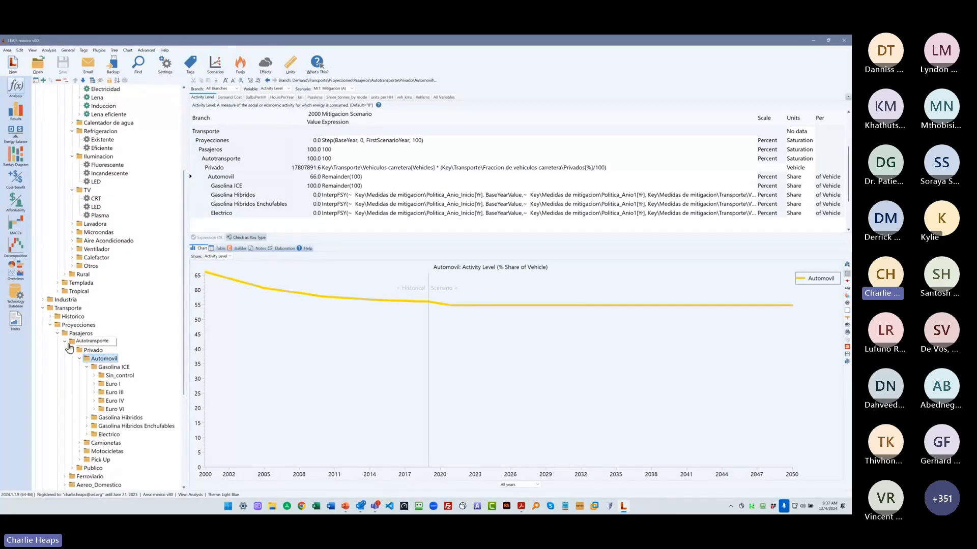
click(94, 376)
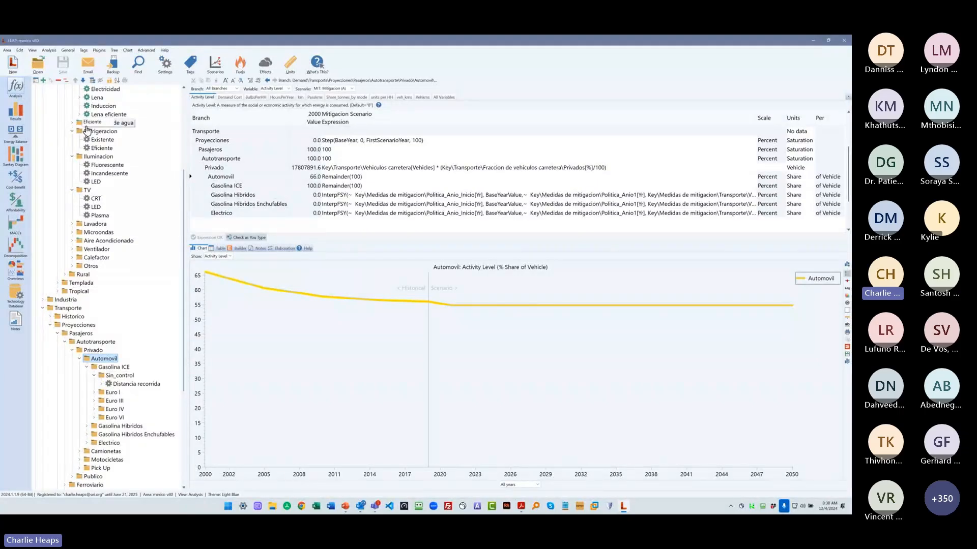
- Open the Freedonia area and view the Avg Environmental Loading of Carbon Dioxide Biogenic under the rural non-electrified Charcoal Stove
click(38, 64)
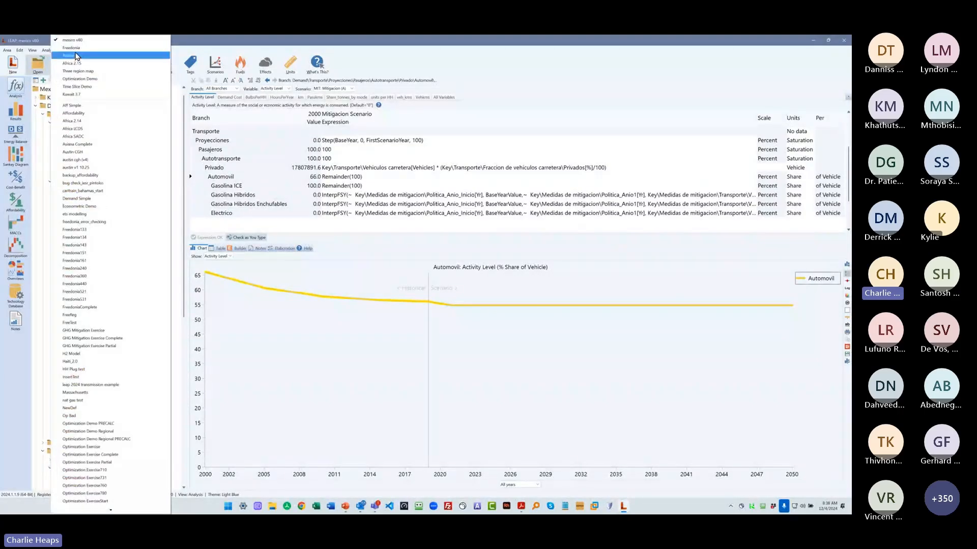
click(75, 55)
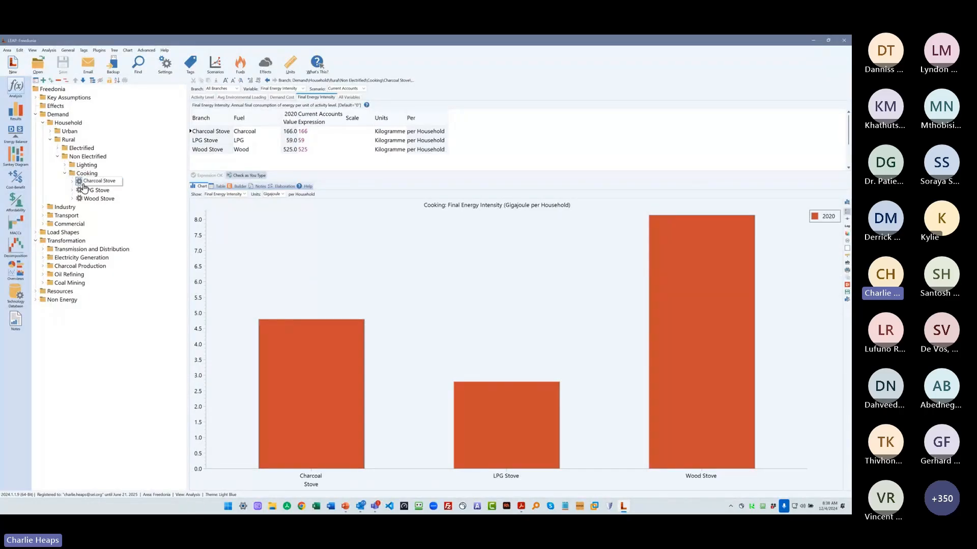
click(72, 182)
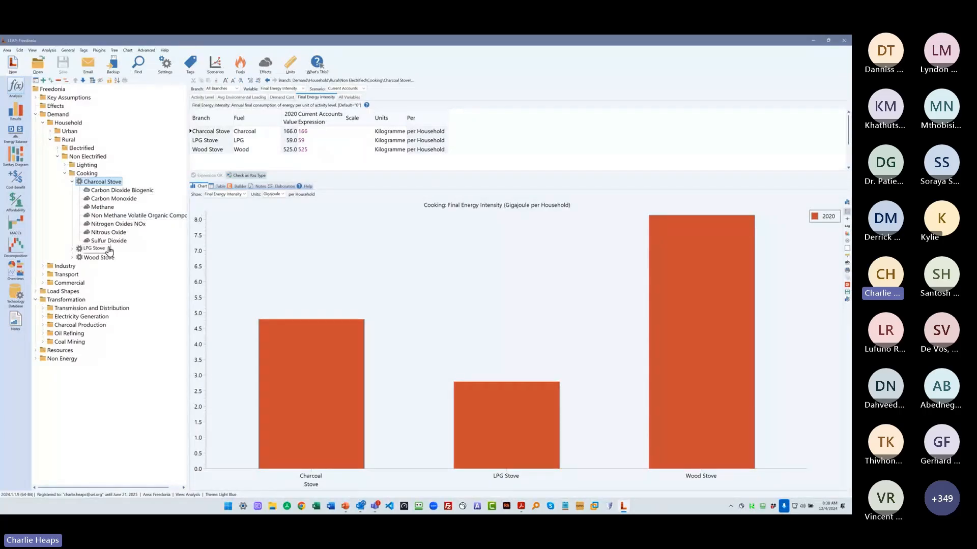
click(115, 191)
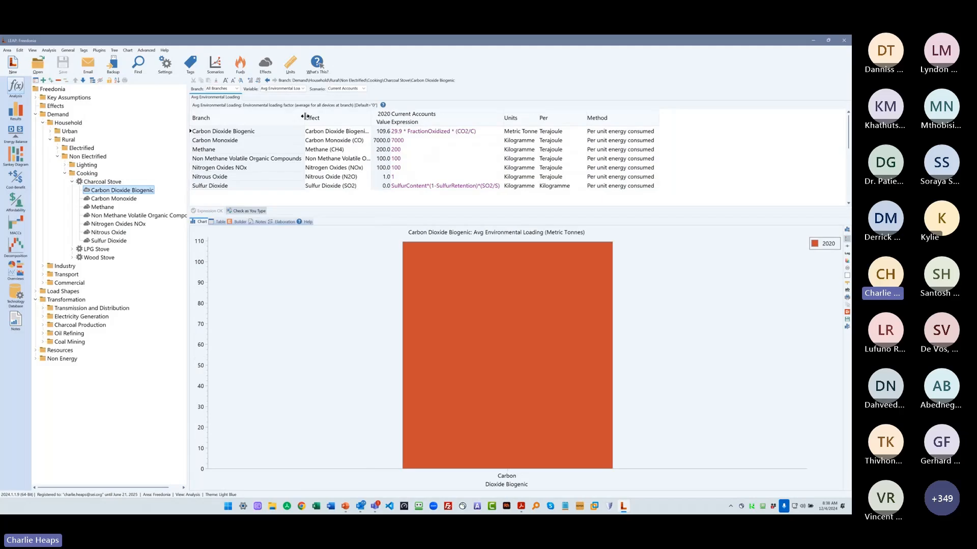
- Examine the Charcoal Stove's emission factor expressions for carbon dioxide, carbon monoxide, sulfur dioxide and nitrogen oxides, including the sulfur retention term
click(421, 132)
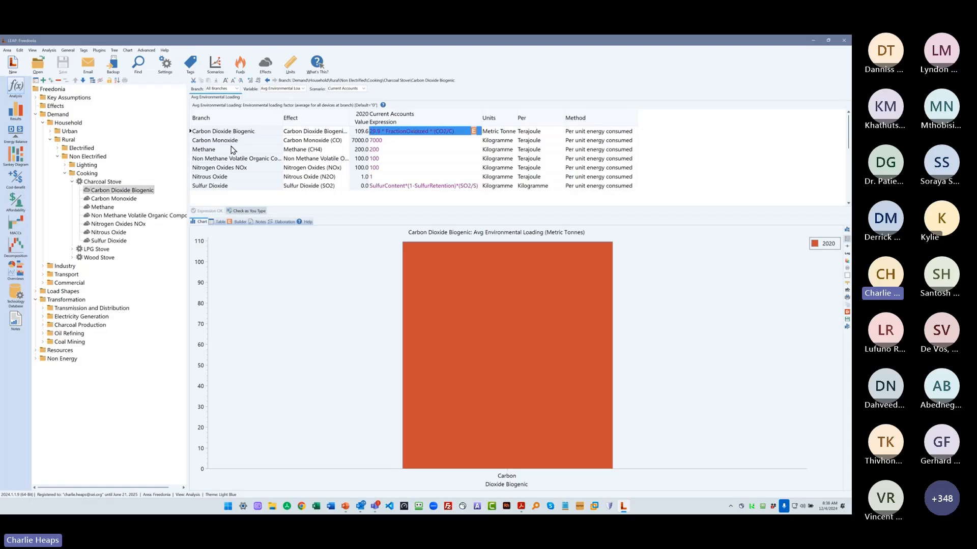
click(414, 186)
click(387, 141)
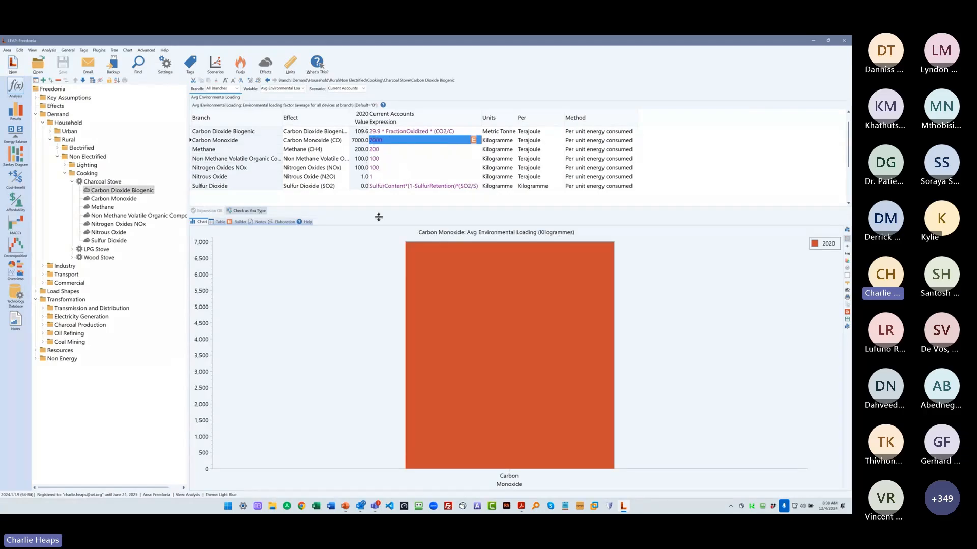
click(387, 186)
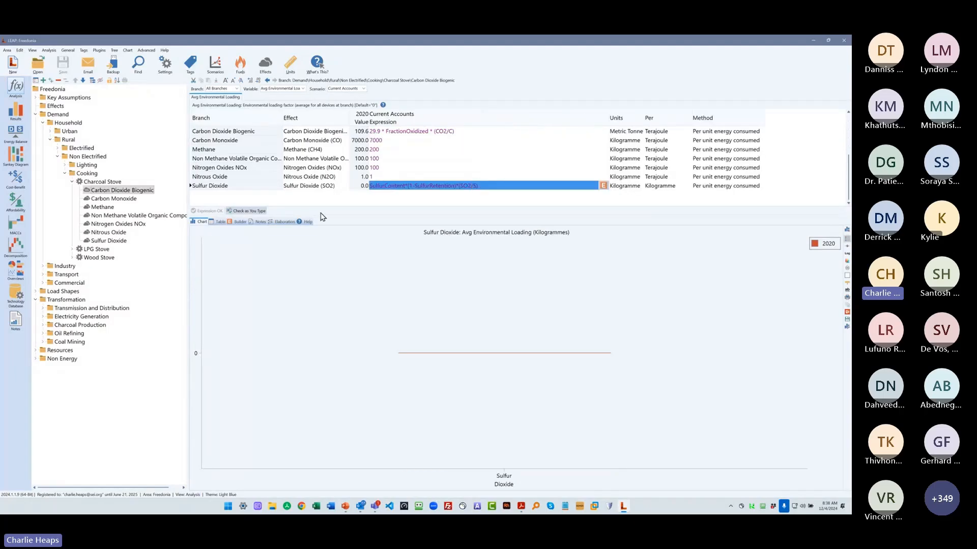
click(389, 177)
click(407, 187)
drag(457, 188, 405, 186)
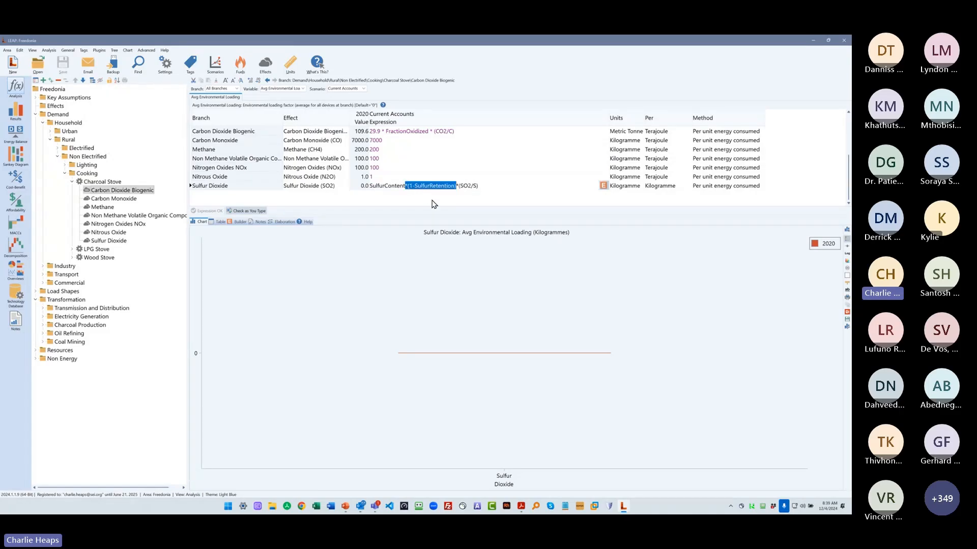
click(457, 187)
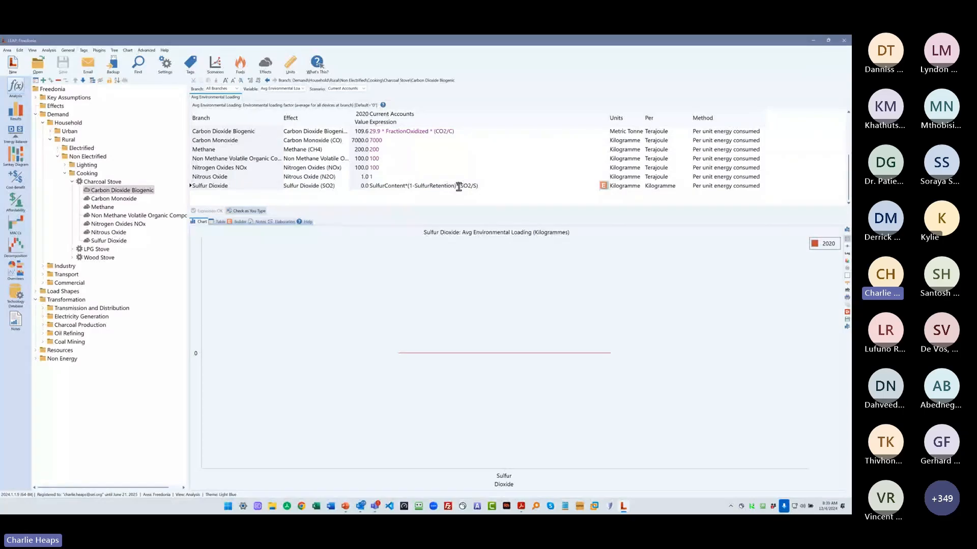
drag(459, 187, 478, 204)
click(454, 167)
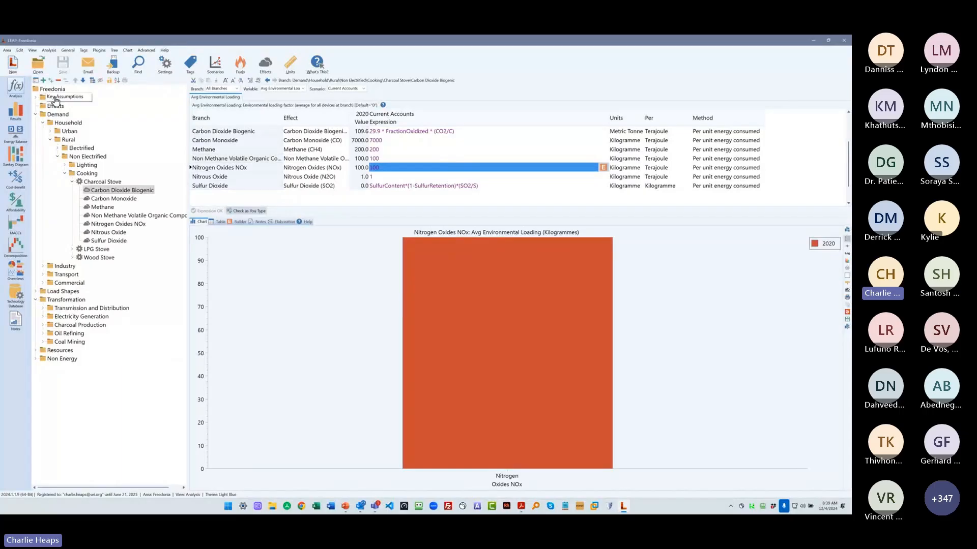
- Collapse the Demand branch and expand Electricity Generation under Transformation to view the Capacity Credit of its Processes
click(35, 115)
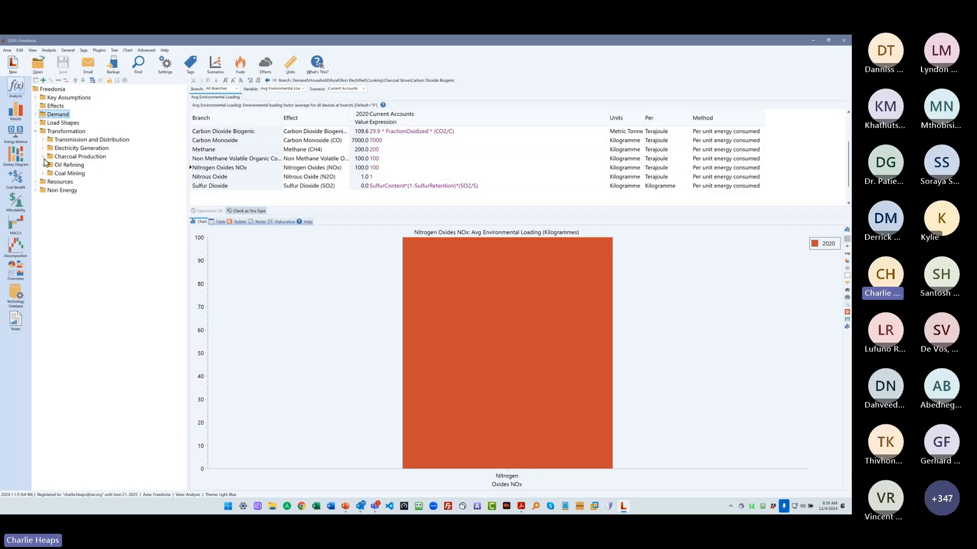
click(35, 115)
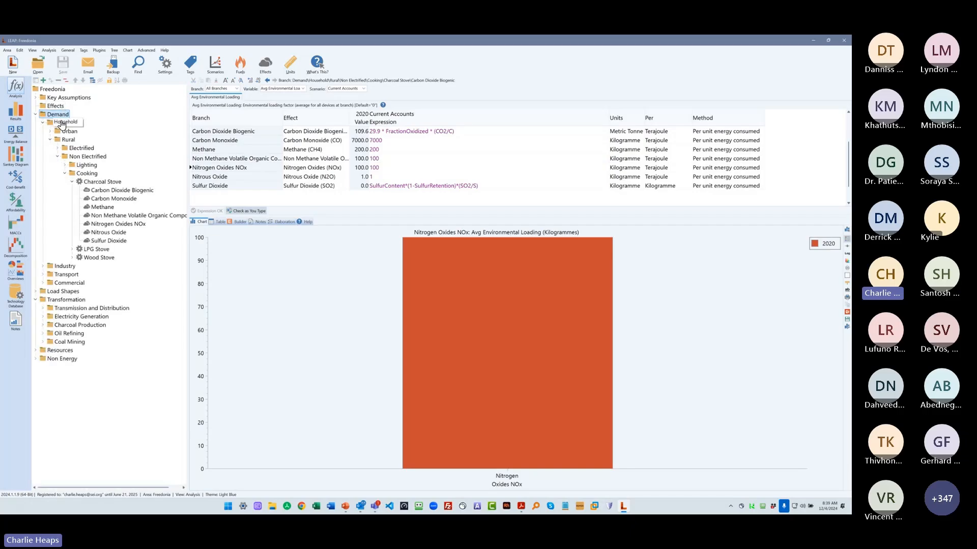
click(36, 115)
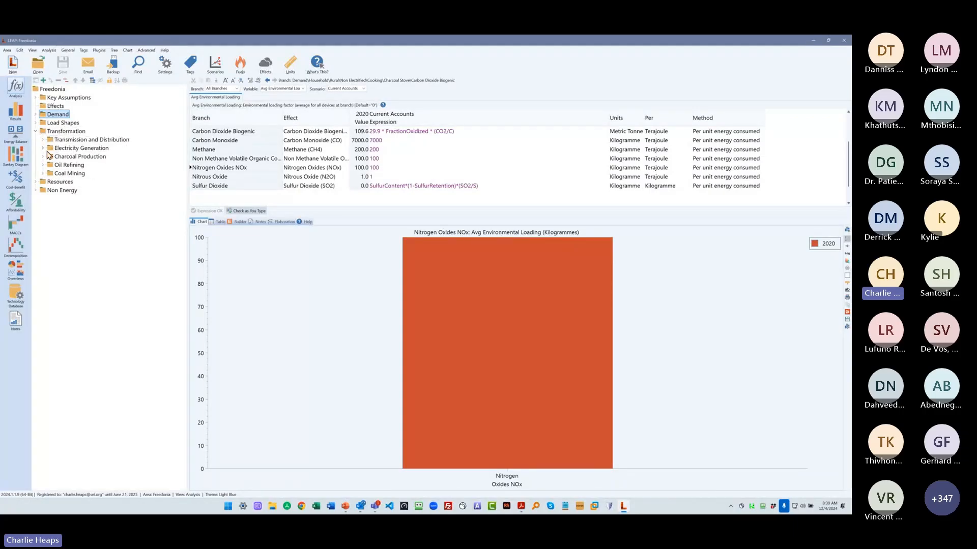
drag(69, 165, 88, 162)
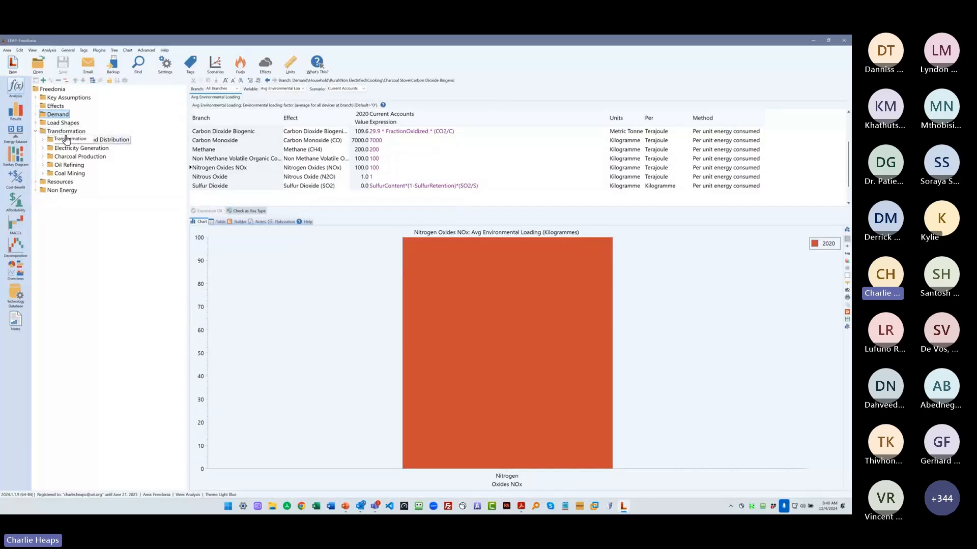
double_click(57, 149)
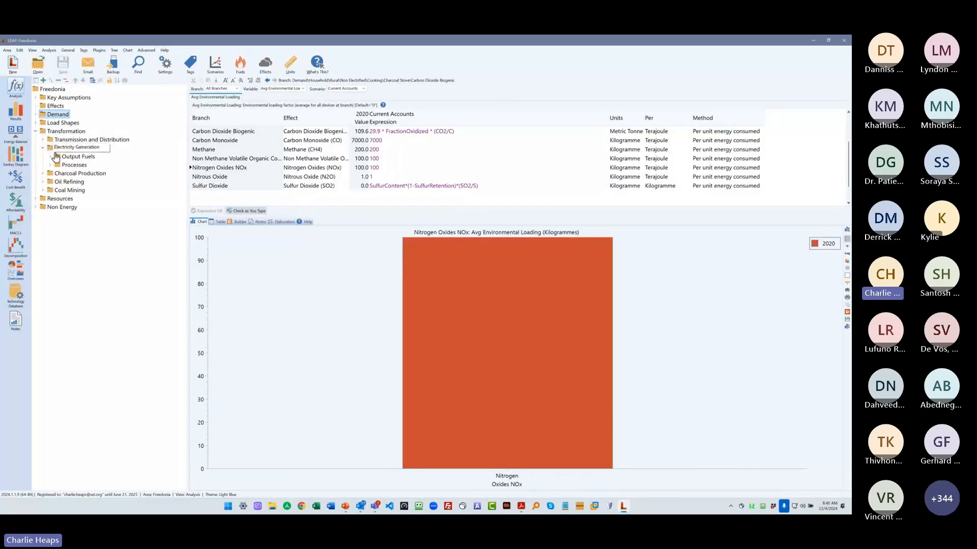
click(49, 165)
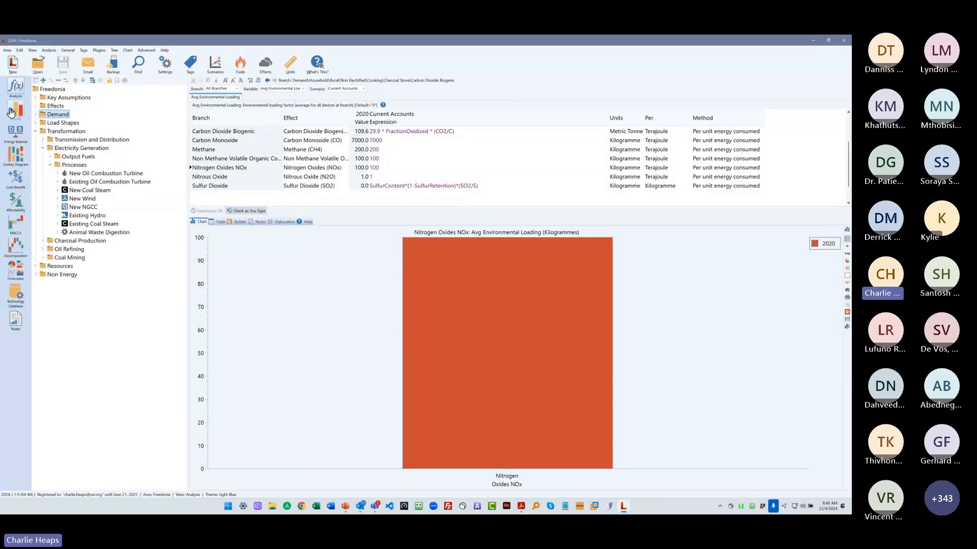
click(73, 165)
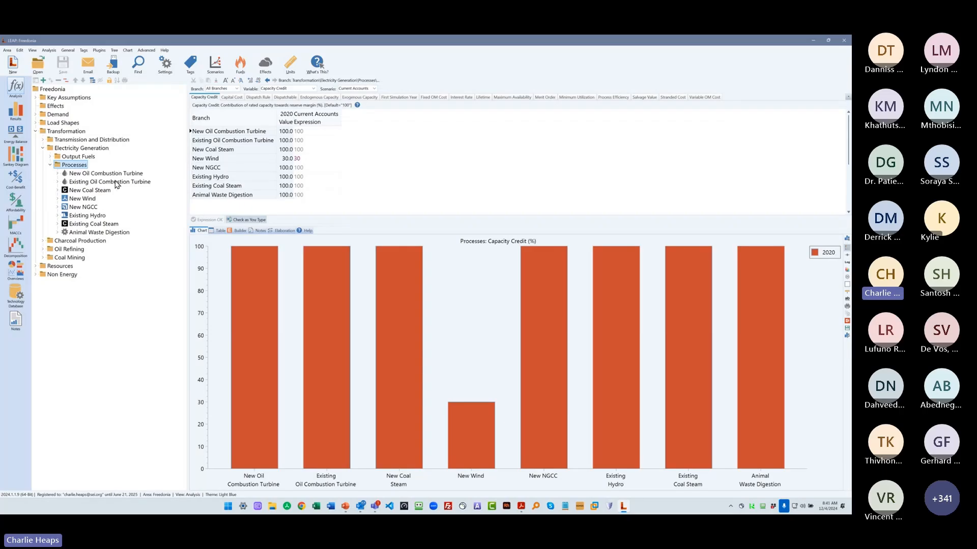
- Expand Demand again to view the Household Urban activity level, and return to the Electricity Generation Processes
click(35, 114)
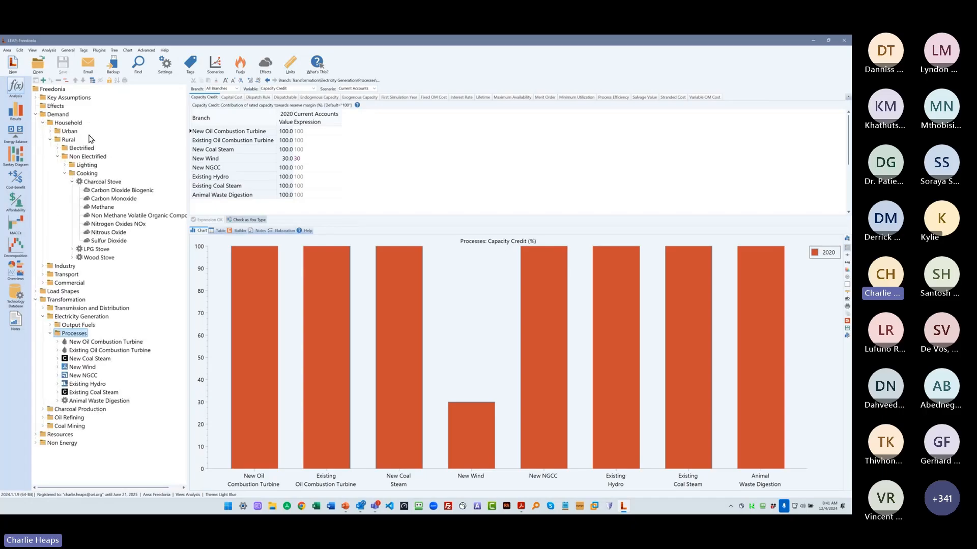
double_click(70, 131)
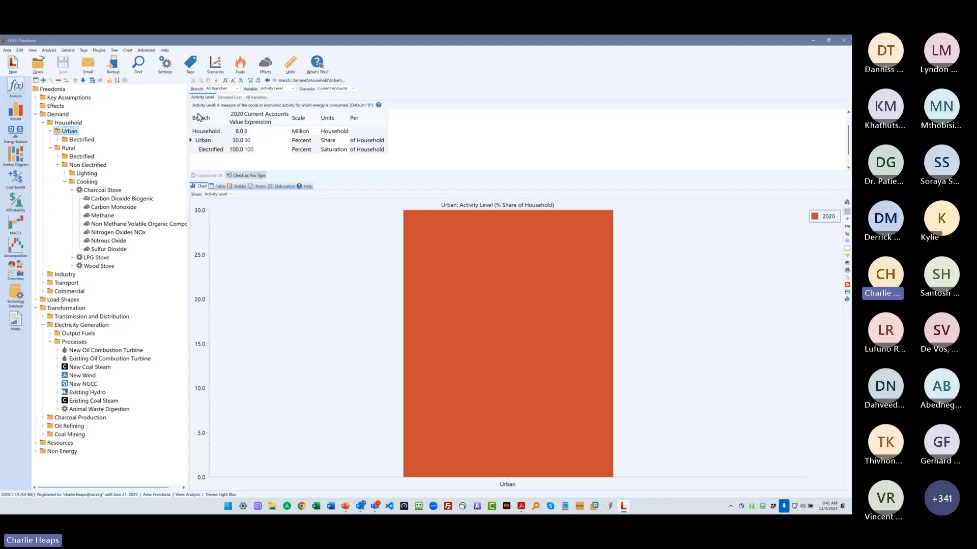
click(72, 343)
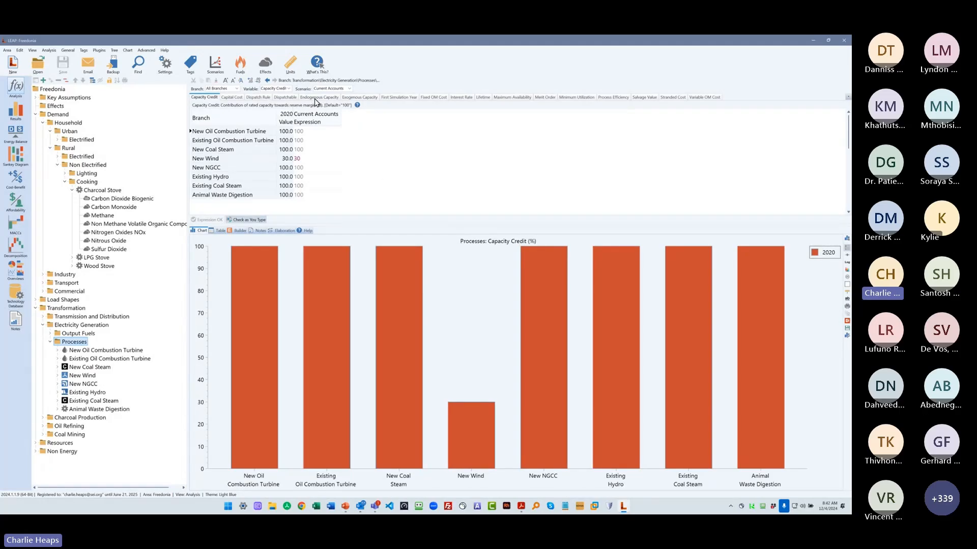
- View the Exogenous Capacity of the Processes, and their Endogenous Capacity in the Baseline scenario
click(359, 97)
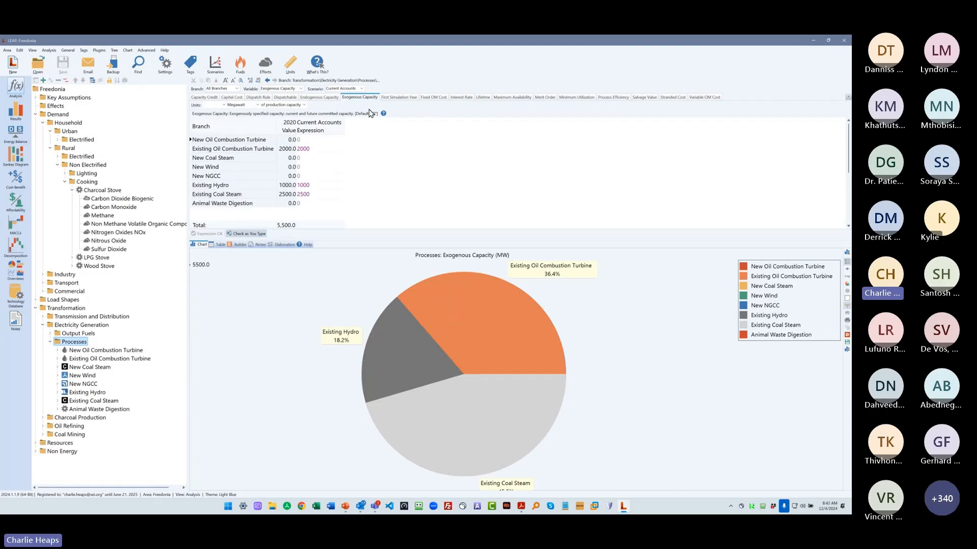
click(319, 98)
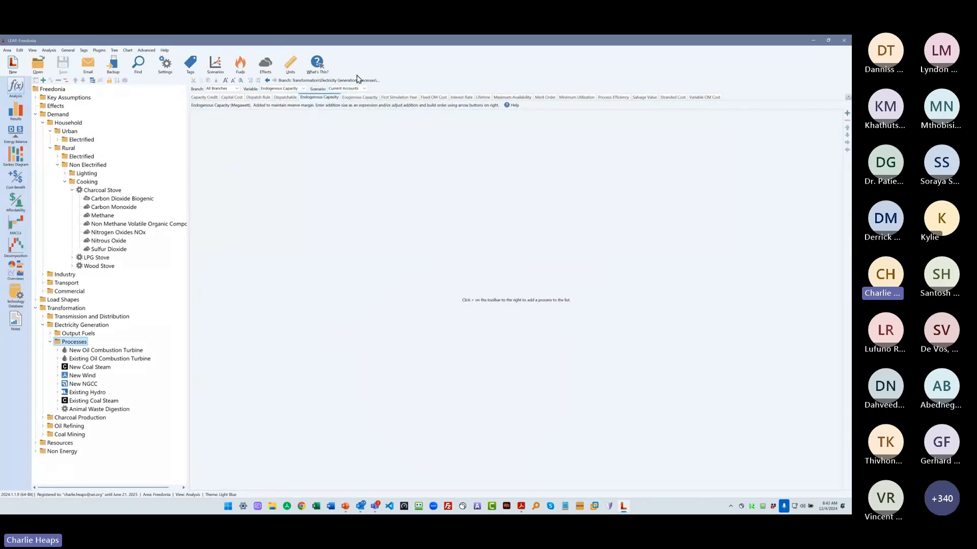
click(346, 89)
click(348, 102)
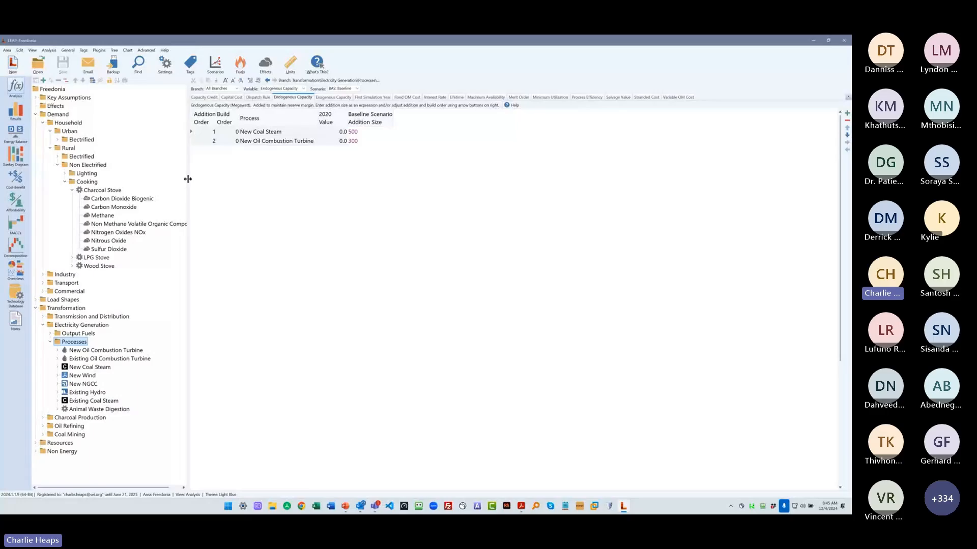
- Narrow the branch tree and force the whole Freedonia area to recalculate
drag(187, 179, 160, 180)
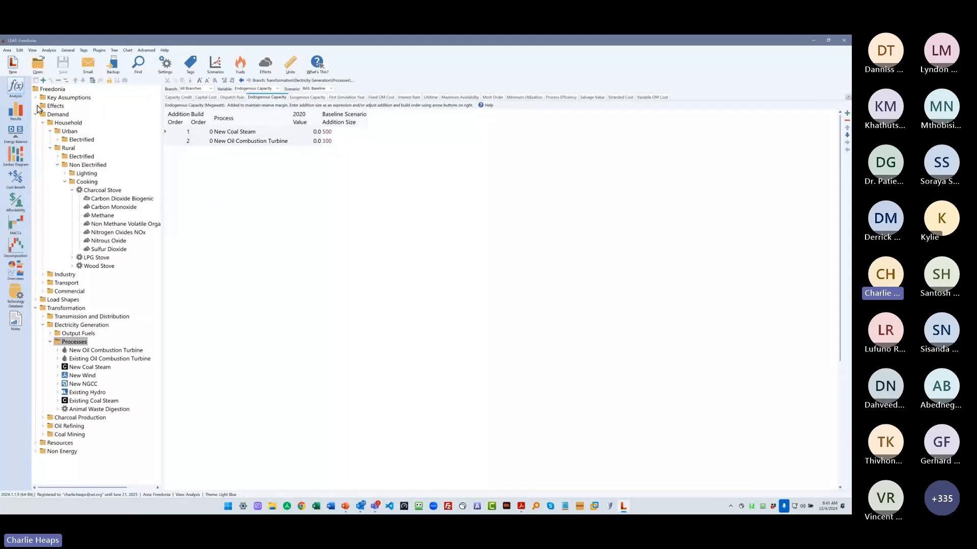
click(7, 51)
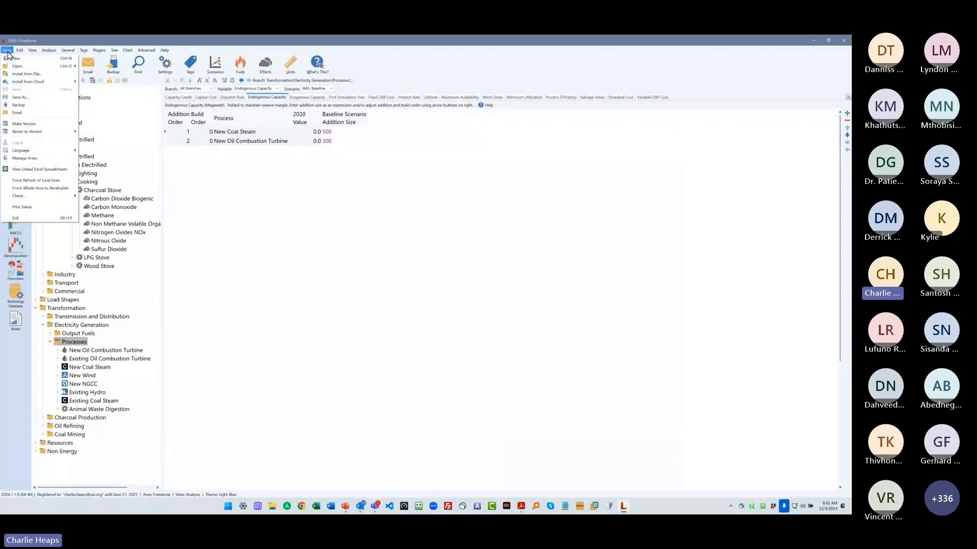
click(58, 190)
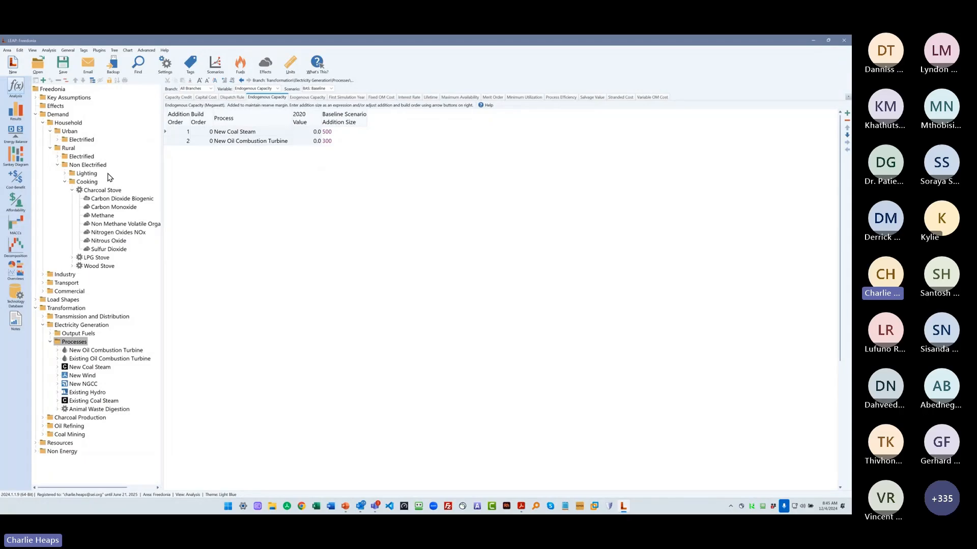
- Try to calculate Freedonia's results, and set the Current Accounts Dispatch Rule of All Mines under Coal Mining to PercentShare
click(20, 115)
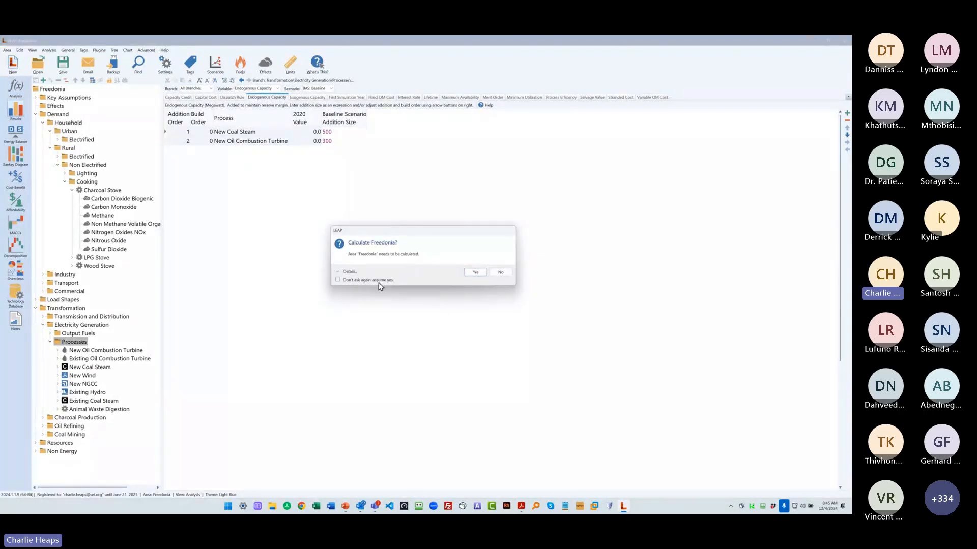
click(471, 274)
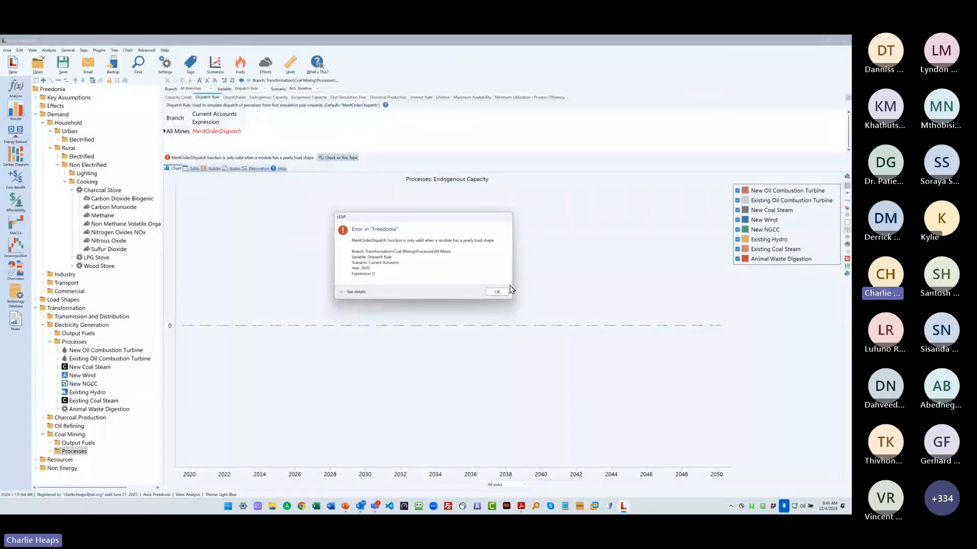
click(497, 292)
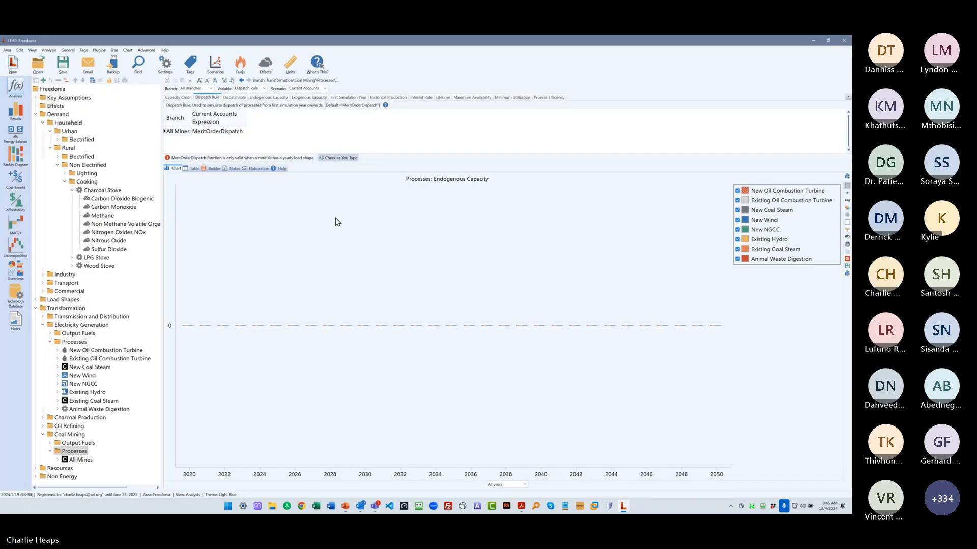
click(229, 132)
click(240, 132)
click(194, 140)
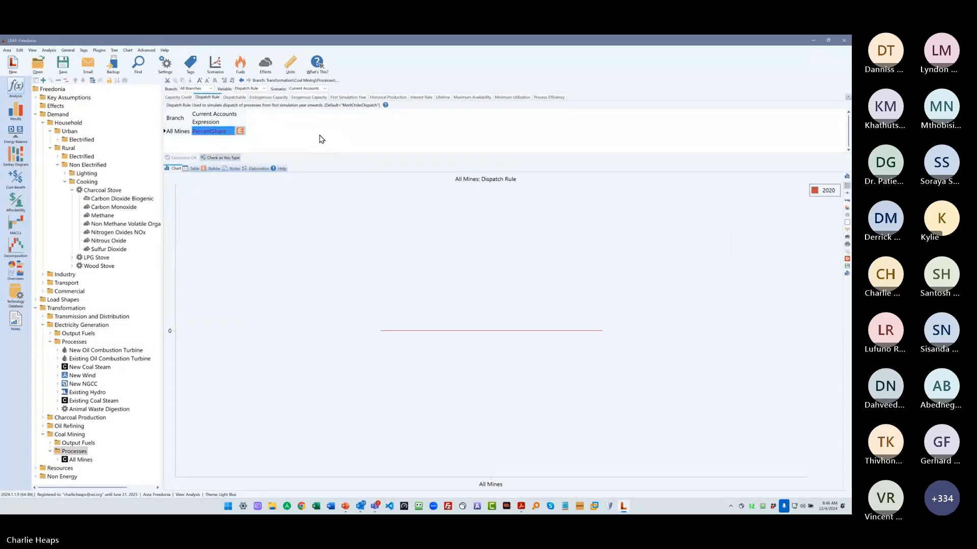
- View the Methane environmental loading of the rural non-electrified Charcoal Stove, and calculate the Freedonia area to show its results
click(100, 215)
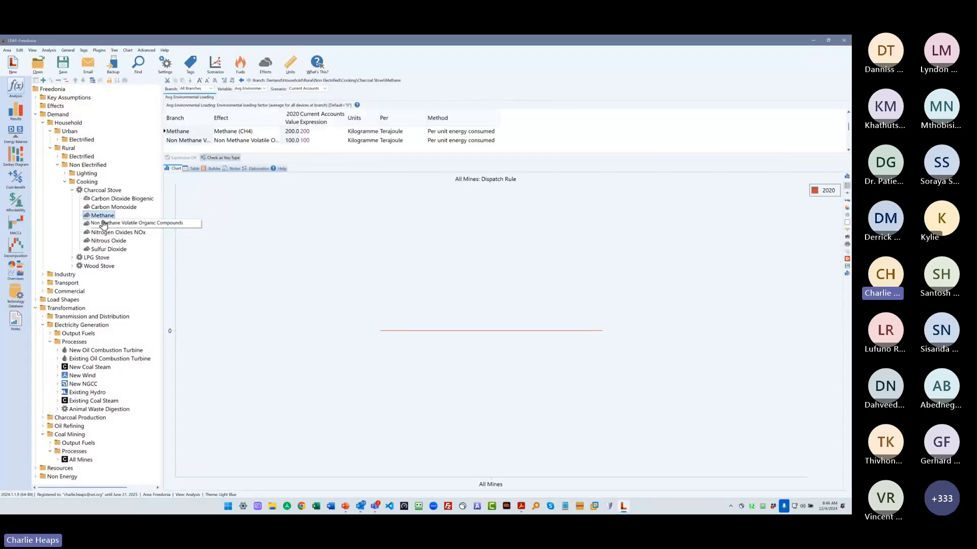
double_click(112, 217)
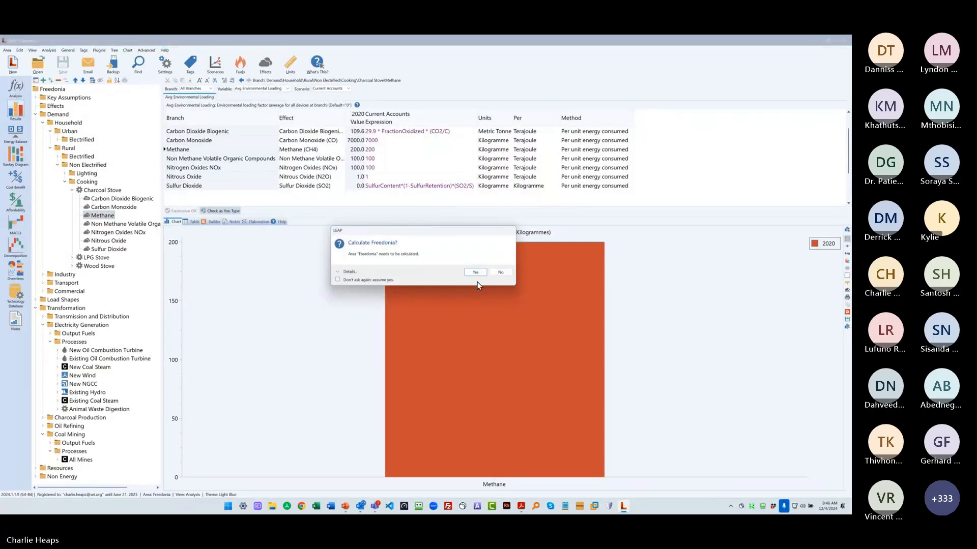
click(475, 272)
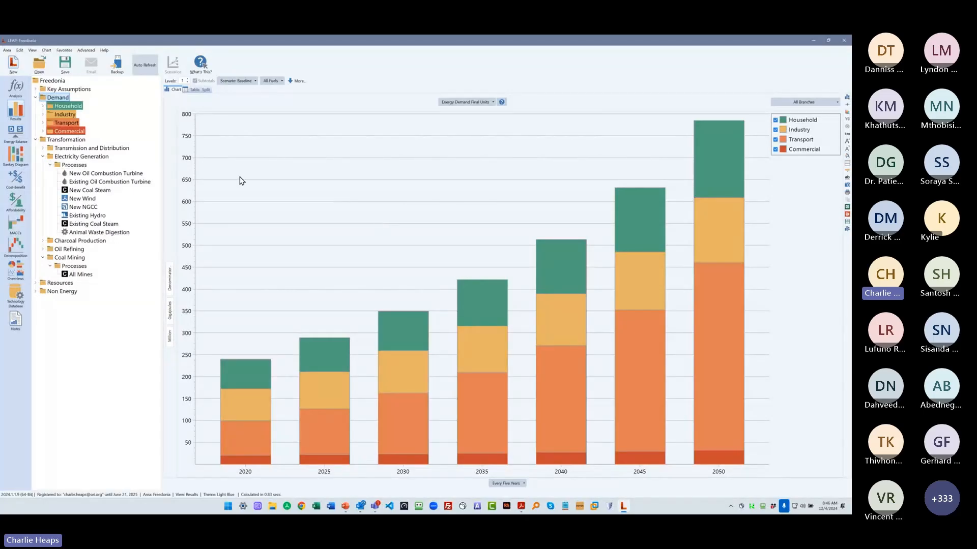
- Return to the Analysis view, look at the Electricity Generation Processes, and expand Household under Demand to view its activity levels
click(28, 88)
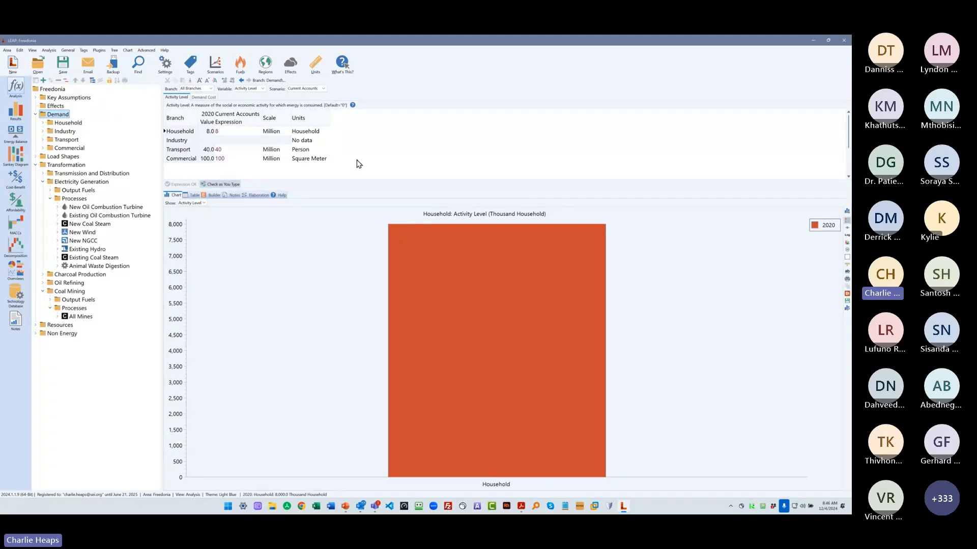
click(72, 199)
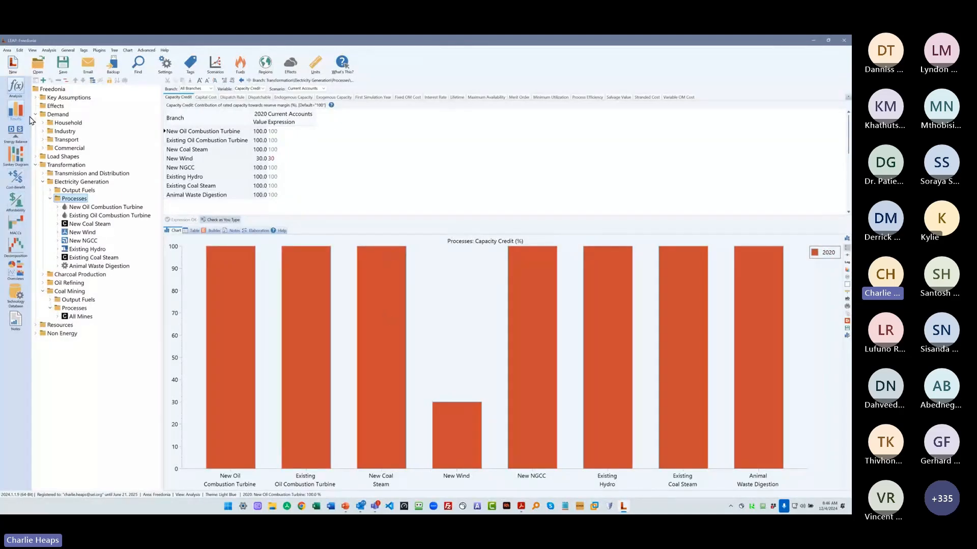
double_click(68, 122)
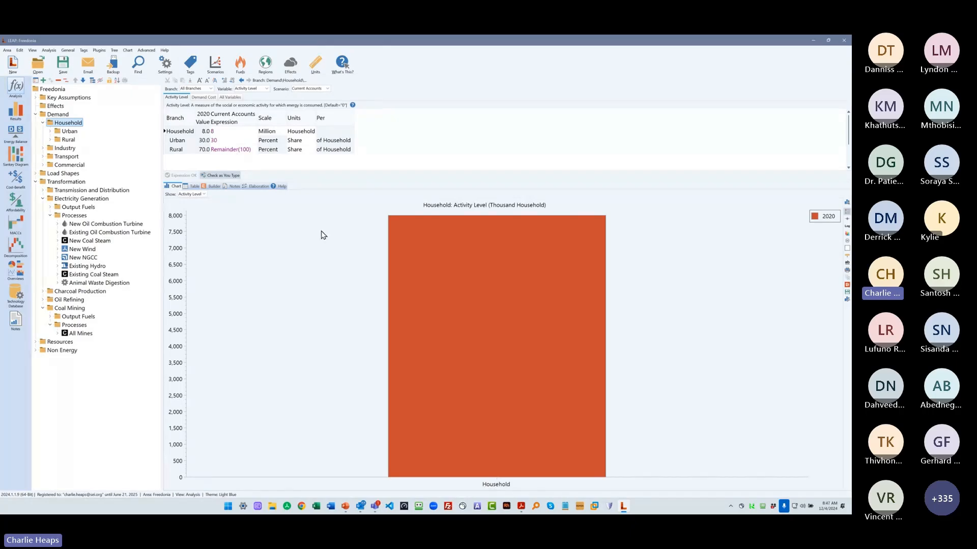
- Set the Rural share of Household to 80 percent in Current Accounts, and try to calculate the area's results
click(232, 149)
text(80)
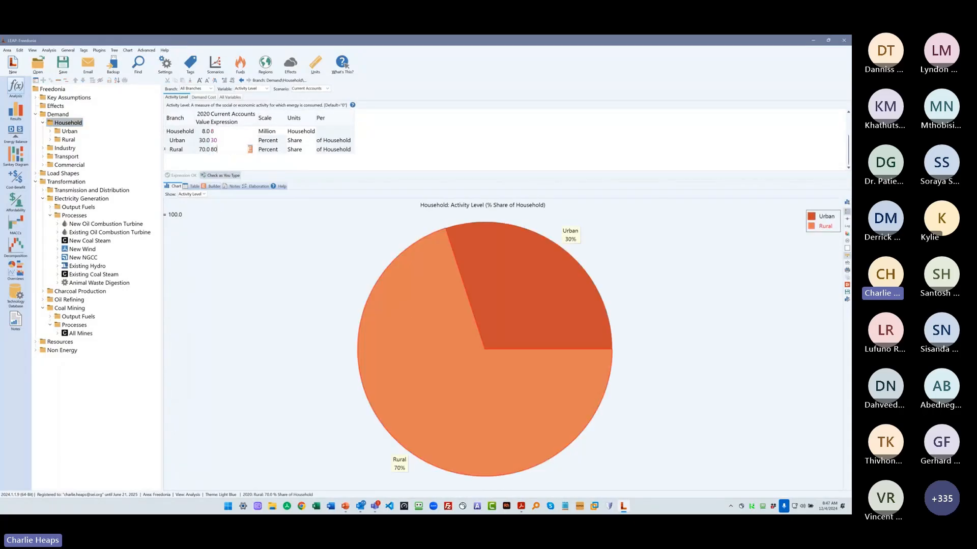
key(Tab)
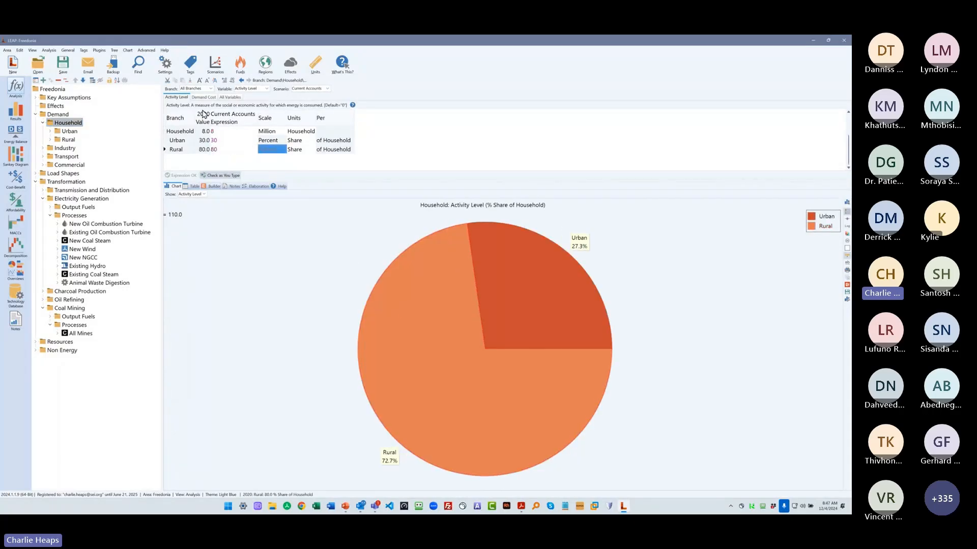
click(16, 111)
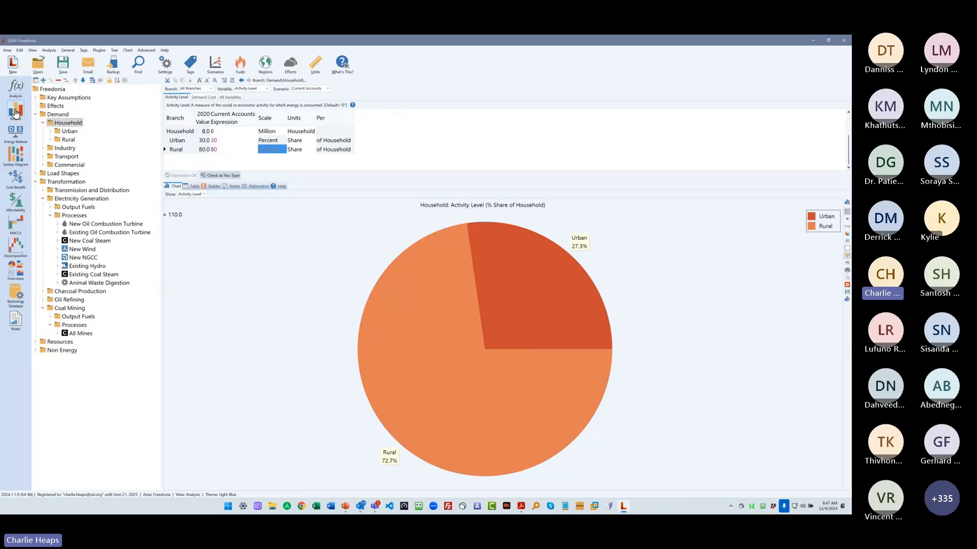
click(474, 273)
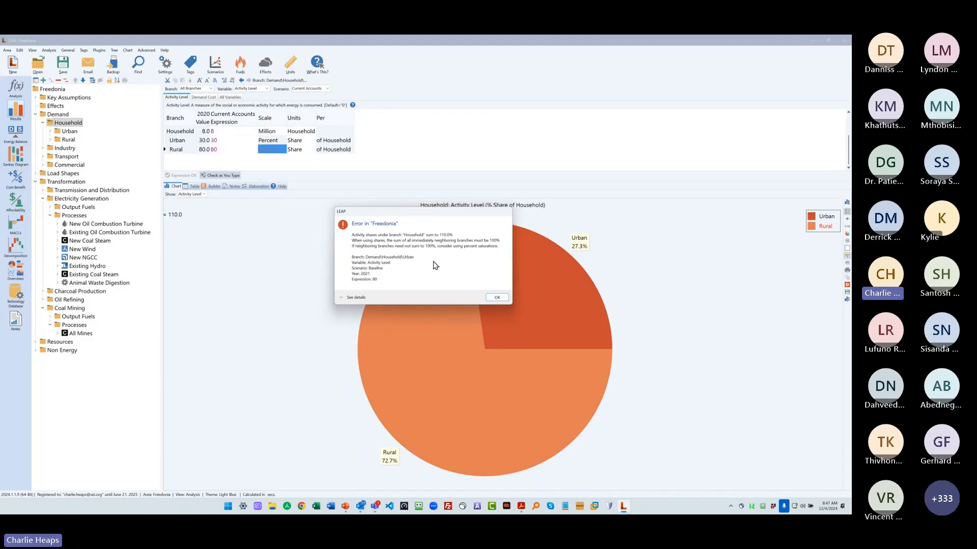
click(497, 298)
- Set the Rural household share in the Baseline scenario to Remainder(100)
click(226, 150)
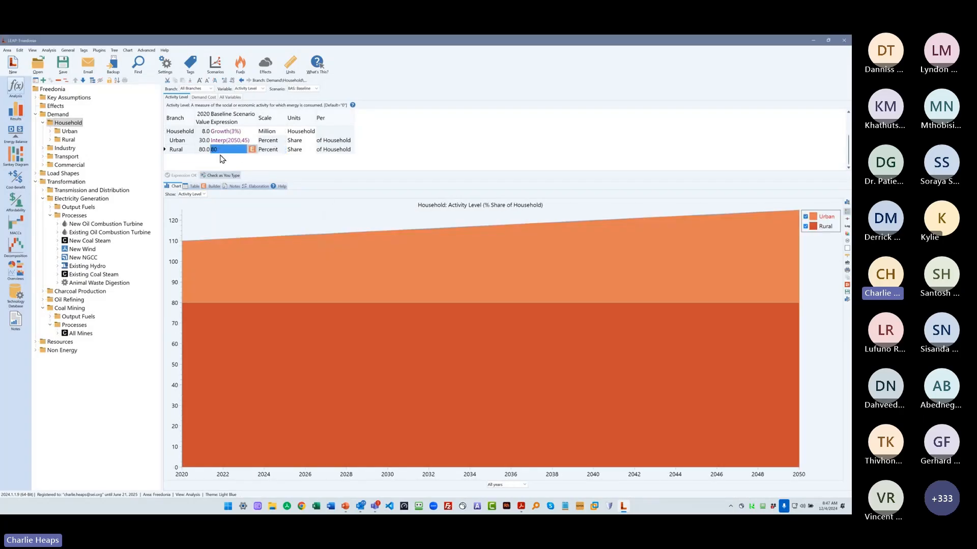
click(251, 149)
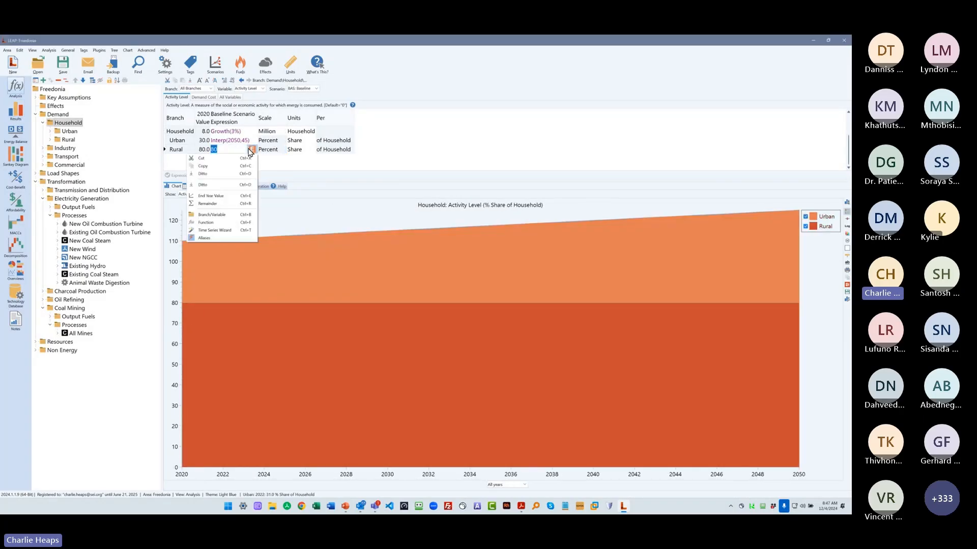
click(219, 203)
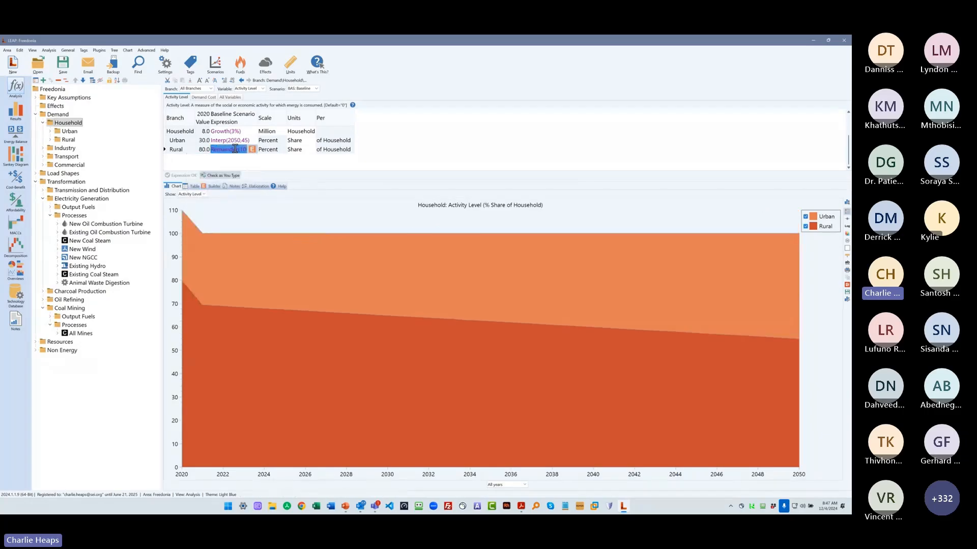
- Switch to Current Accounts and set the Rural household share there to Remainder(100)
click(305, 89)
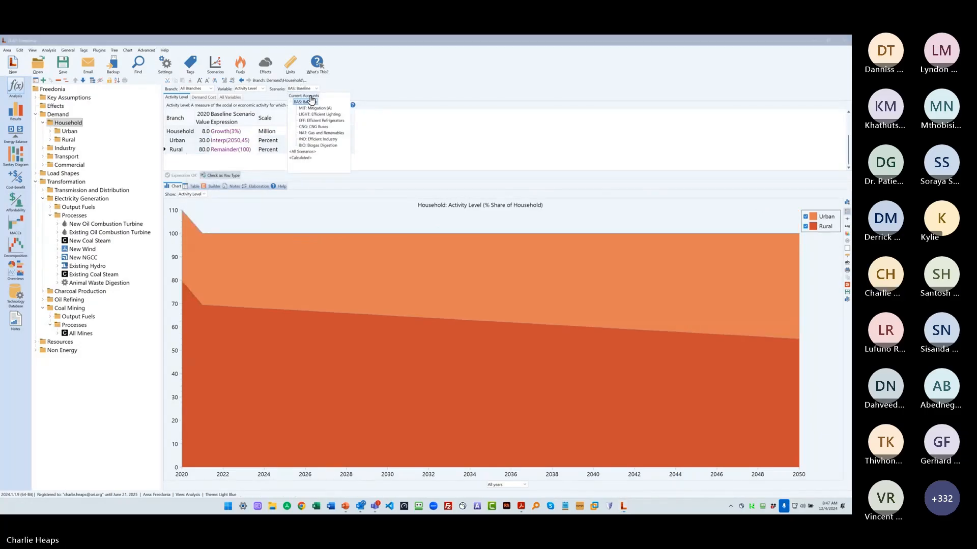
click(304, 96)
click(219, 150)
click(251, 150)
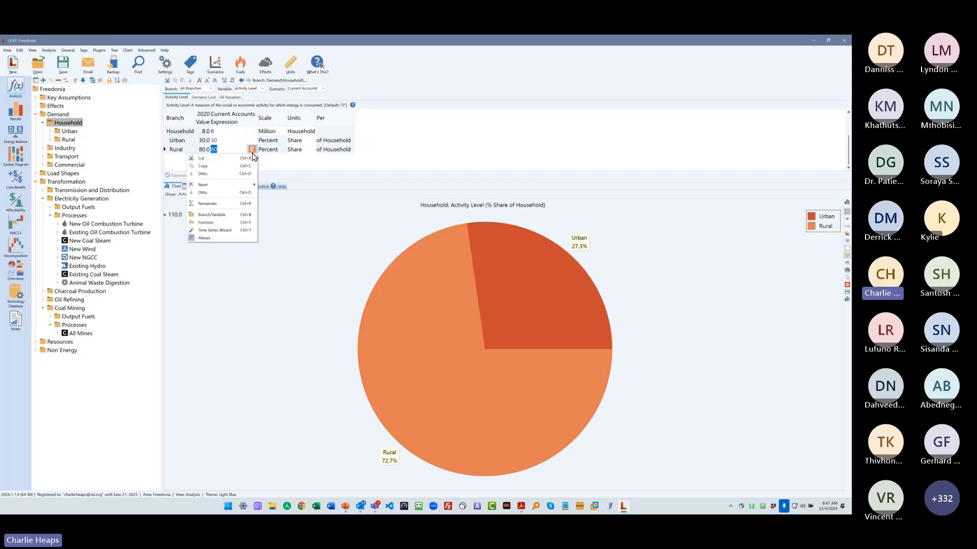
click(235, 203)
- Check the Rural household share in the Baseline scenario, and calculate the Freedonia area to show its results
click(306, 89)
click(301, 101)
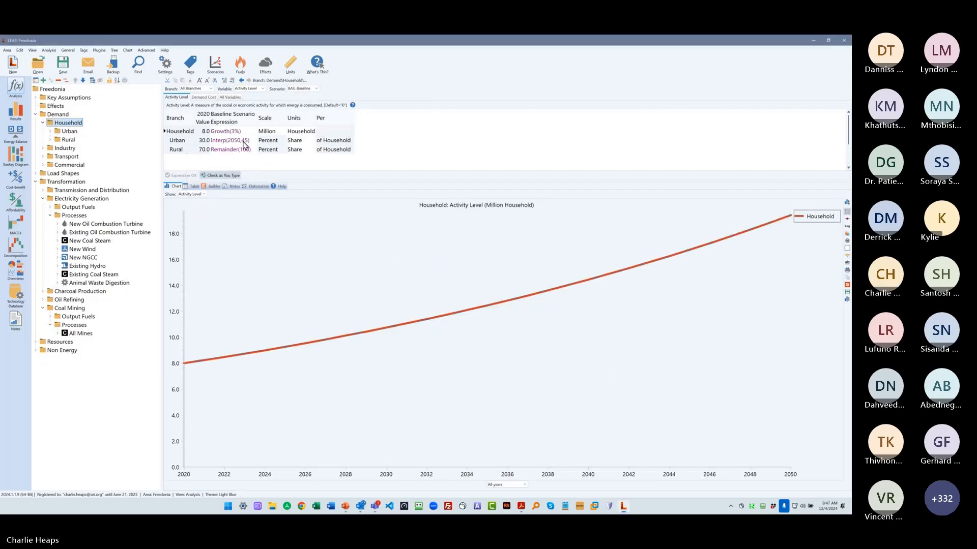
click(238, 149)
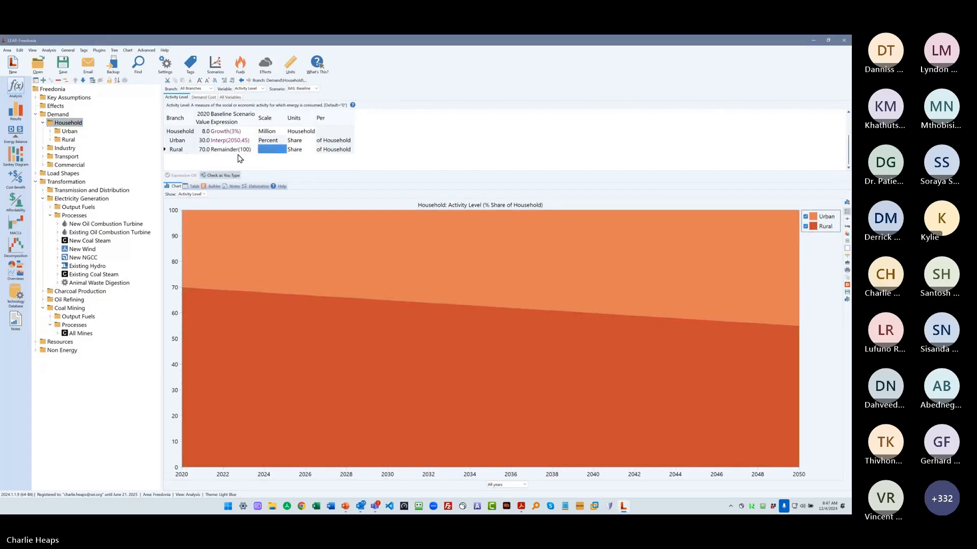
click(16, 110)
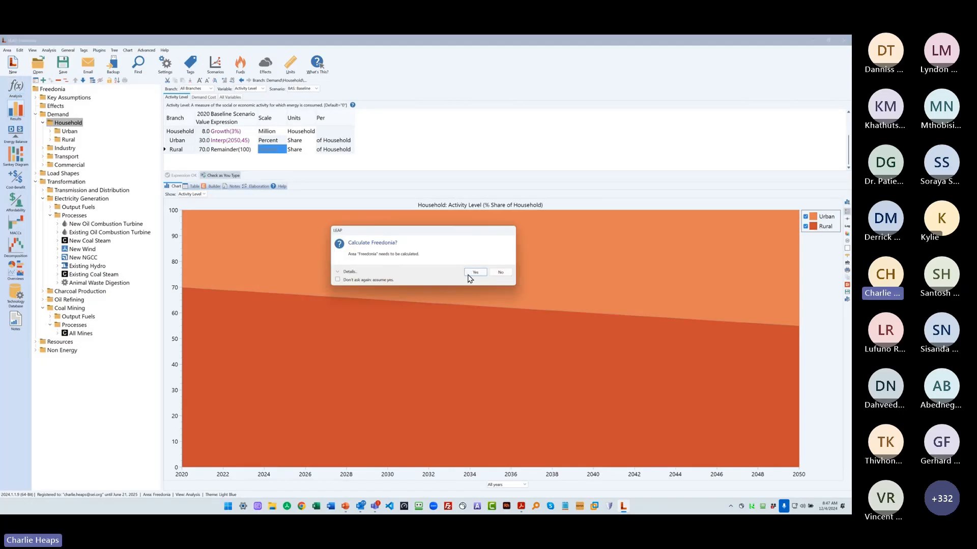
click(471, 274)
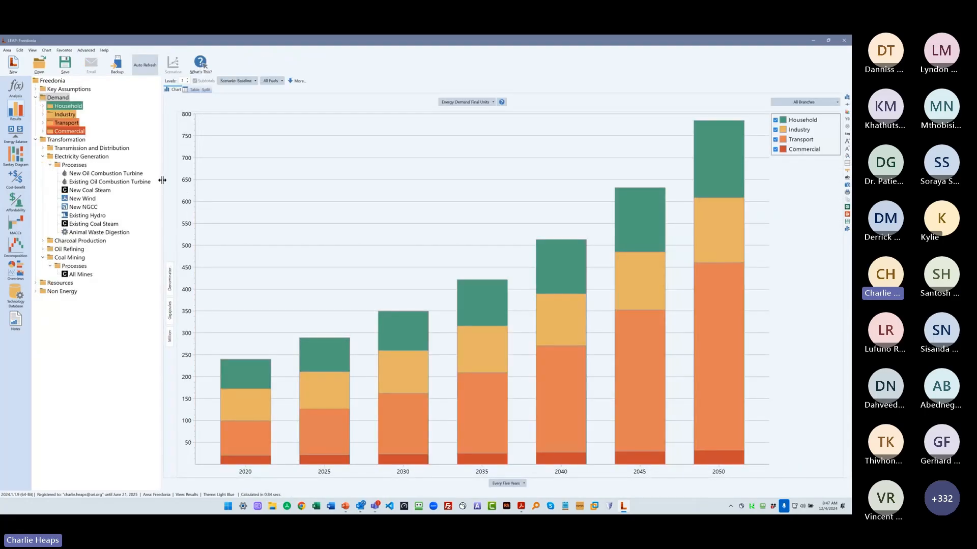
- Choose Energy Demand Final Units as the charted result, and fit the branch tree's width to its branch names
drag(162, 182, 126, 186)
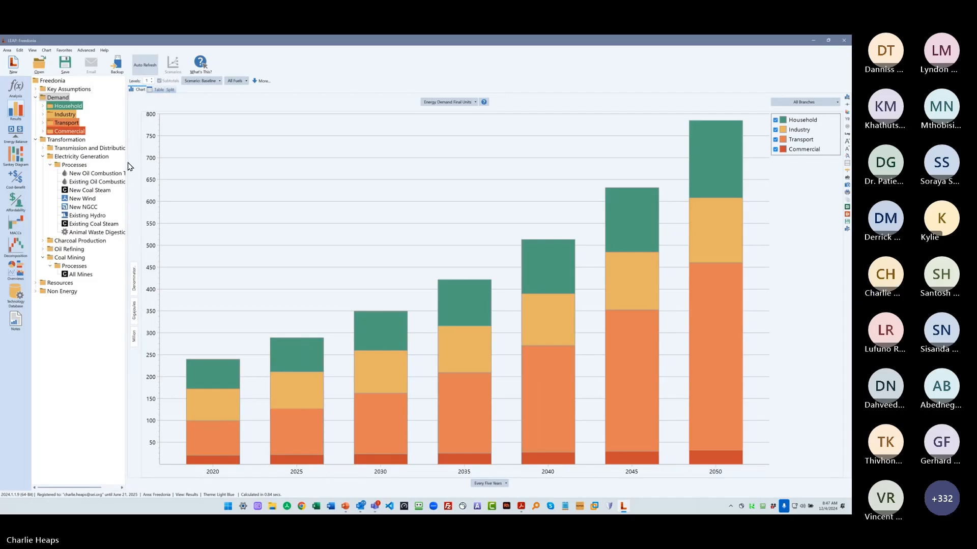
drag(127, 164, 174, 184)
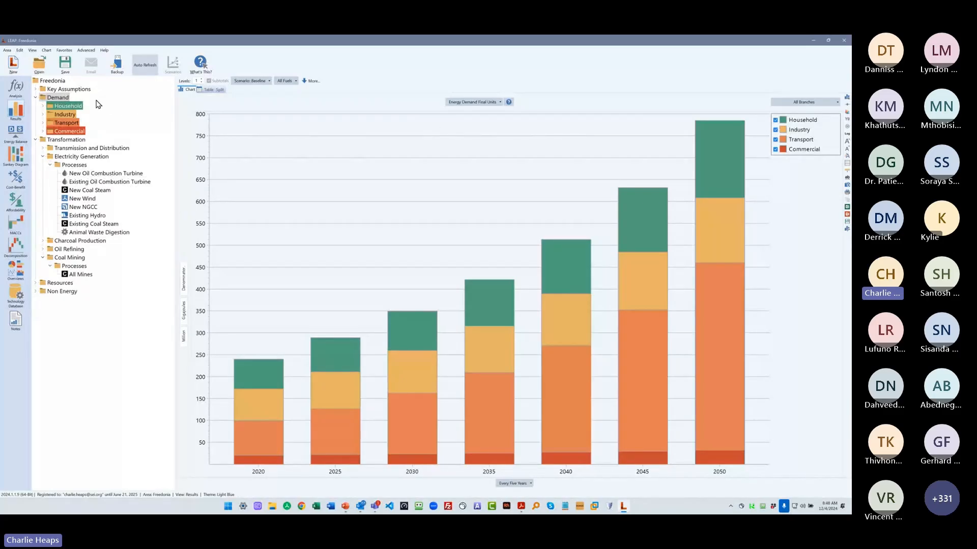
click(474, 105)
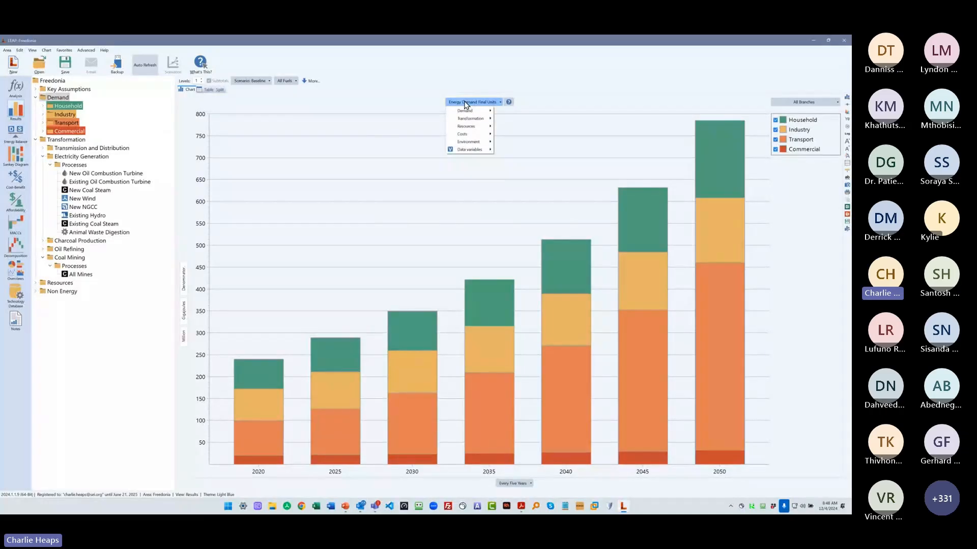
mouse_move(465, 111)
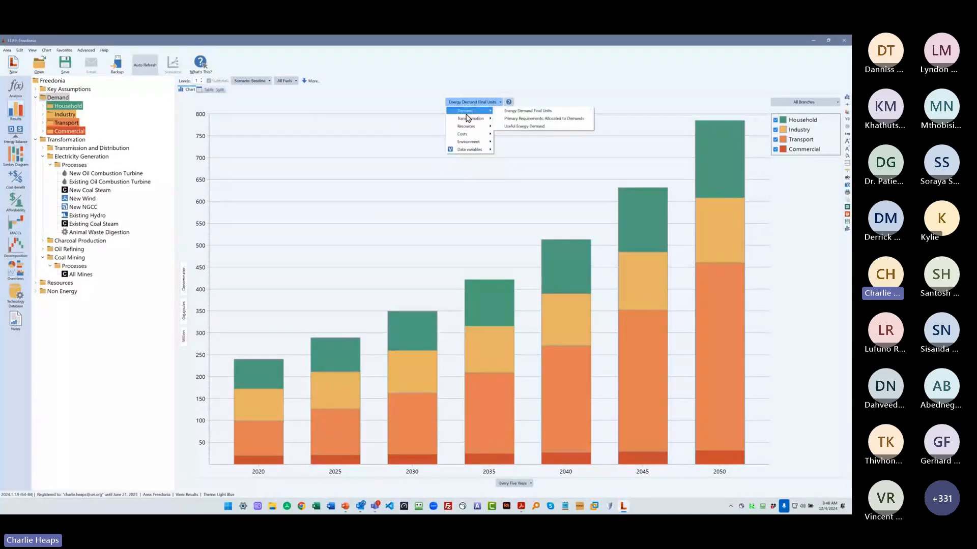
click(564, 110)
drag(177, 138, 156, 139)
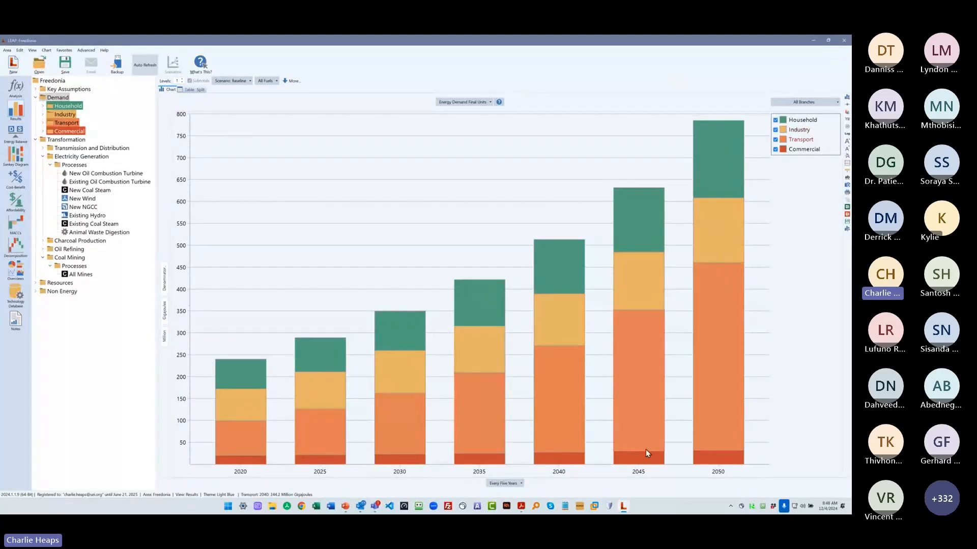
- Show the energy demand chart for every two years, and break it down by all fuels instead of branches
click(502, 483)
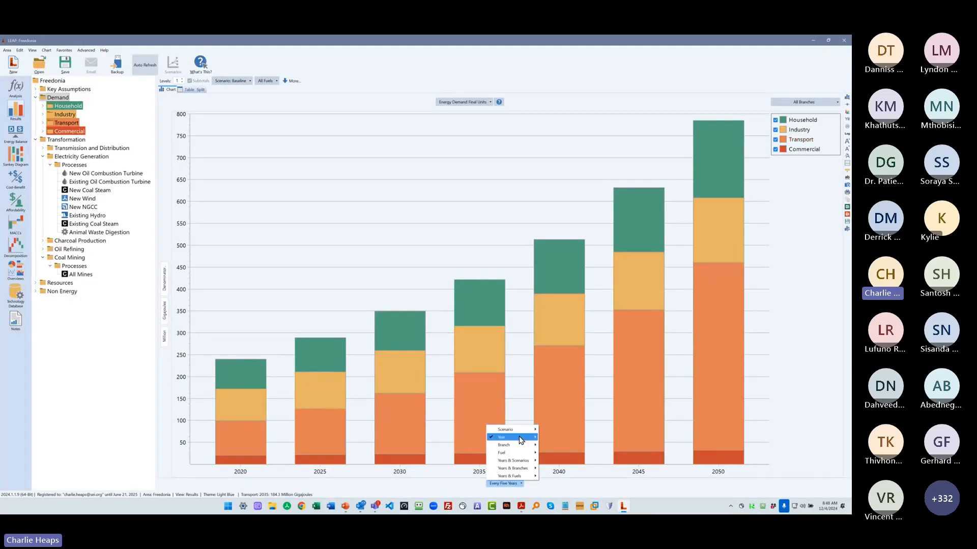
mouse_move(516, 438)
click(559, 445)
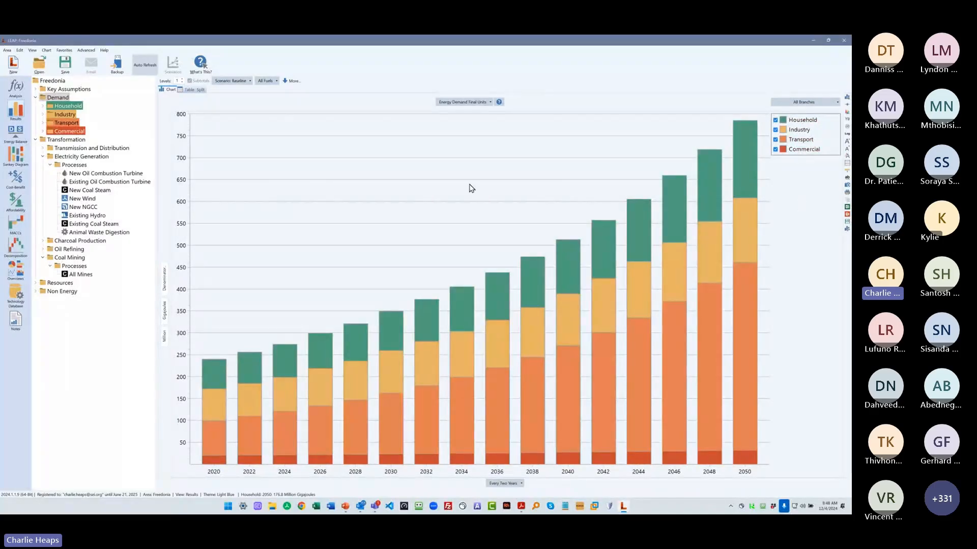
click(795, 103)
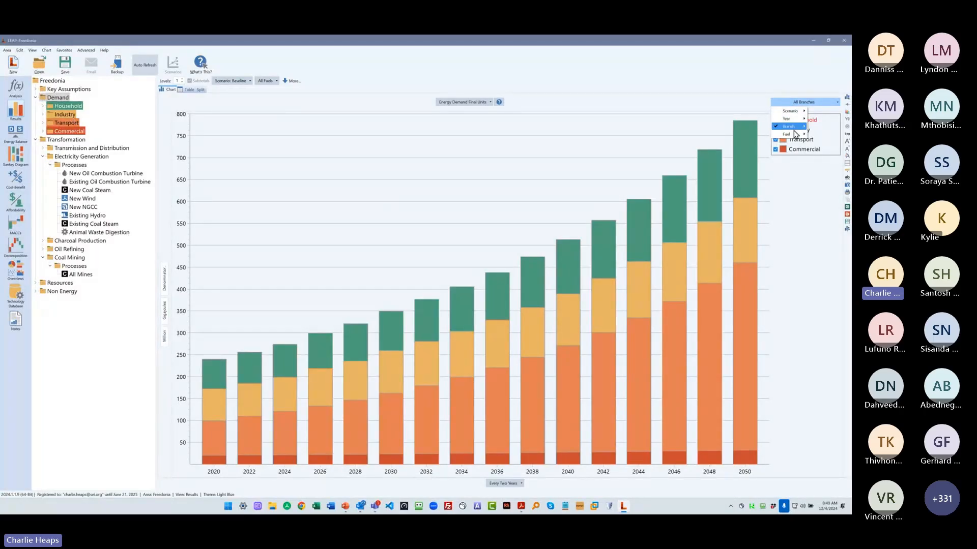
mouse_move(795, 134)
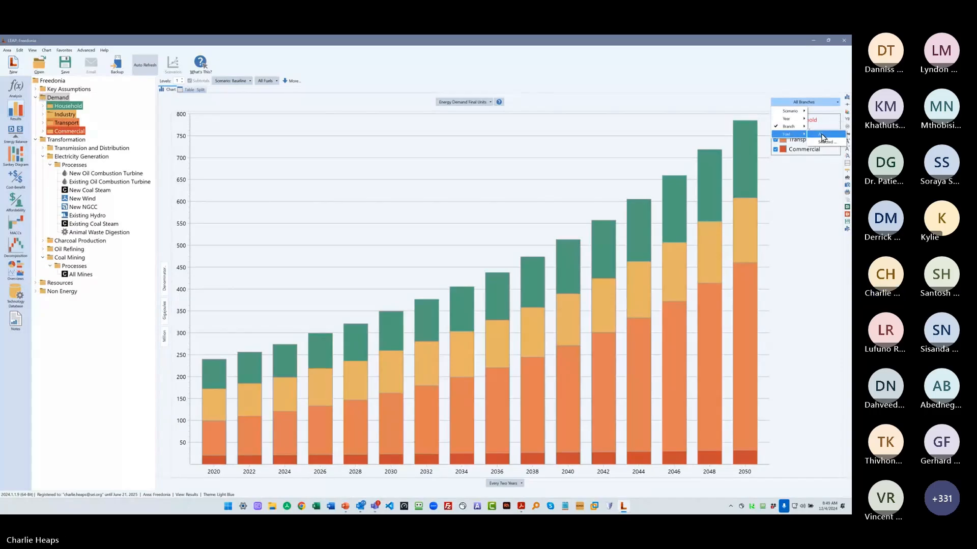
click(823, 136)
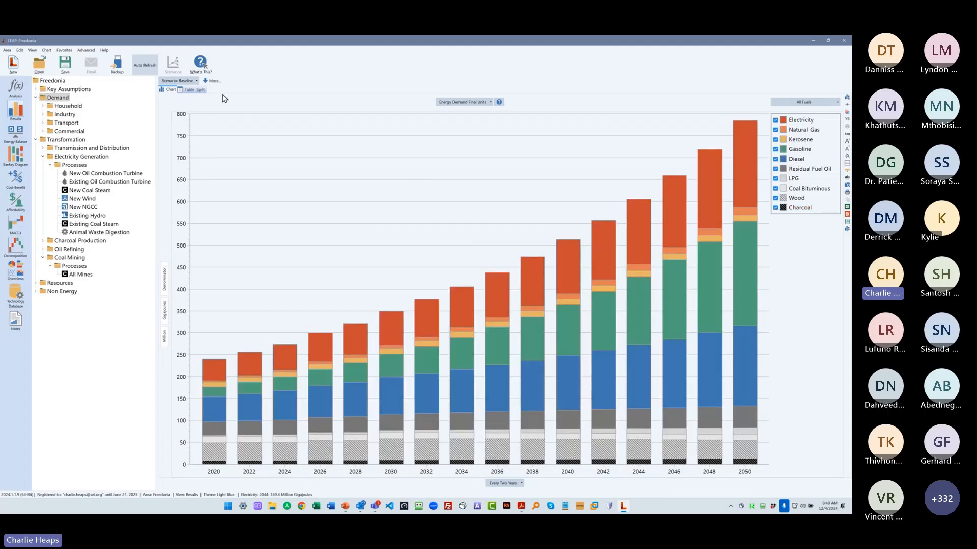
- Show the additional chart options and set the fuel grouping to Groups
click(212, 81)
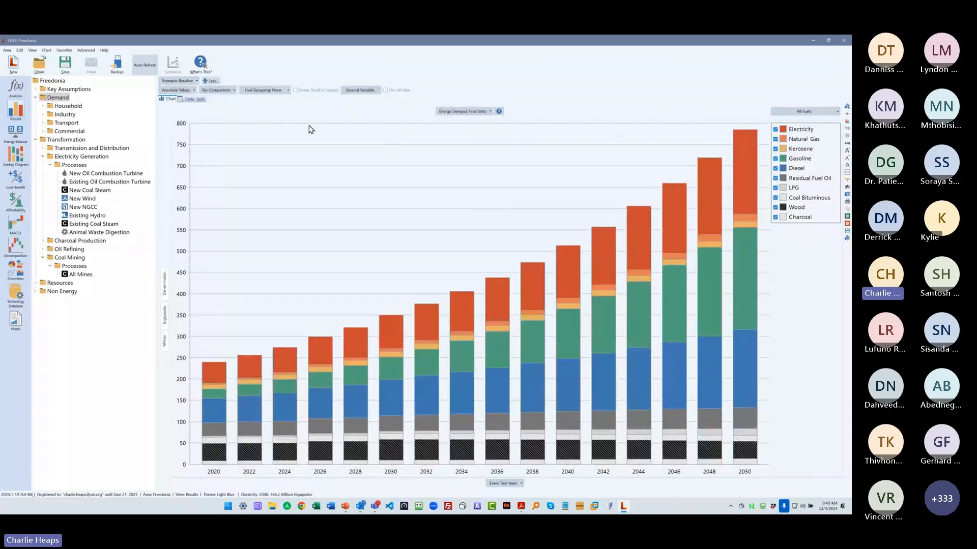
click(264, 90)
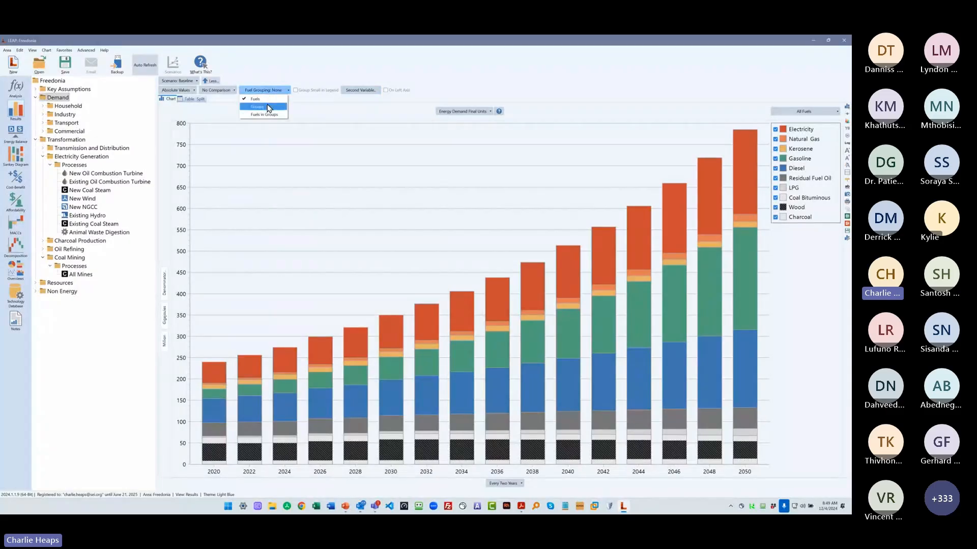
click(268, 107)
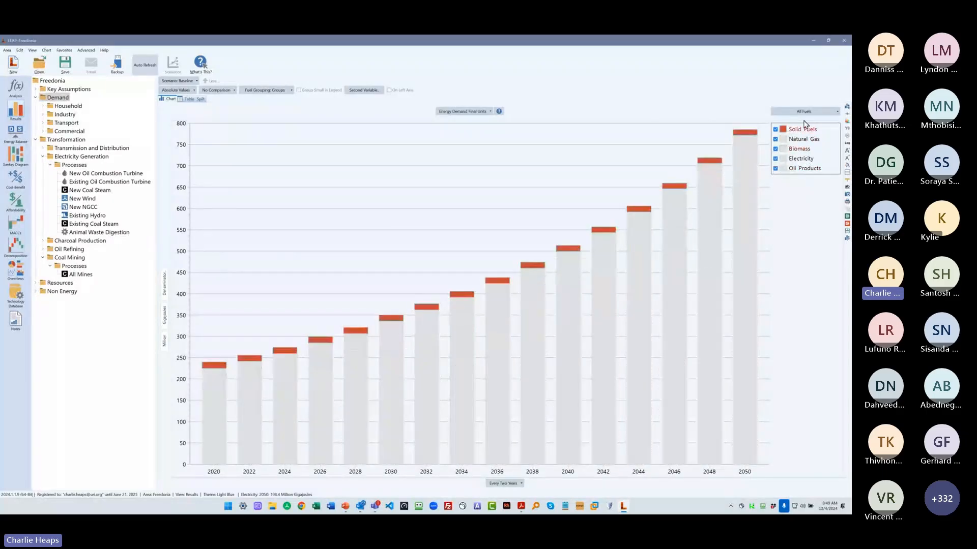
- Break the energy demand chart down by branches instead of fuels, and increase the detail to three branch levels
click(803, 111)
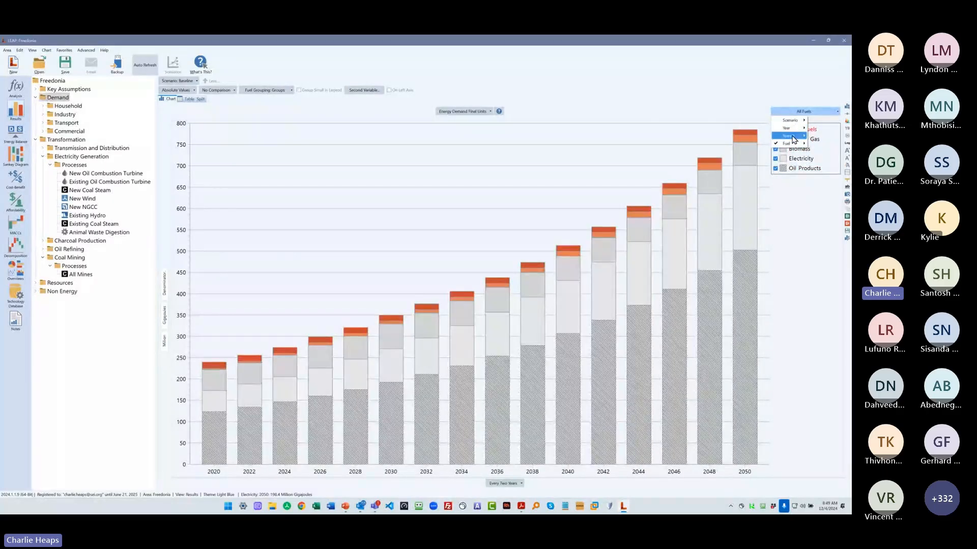
click(789, 136)
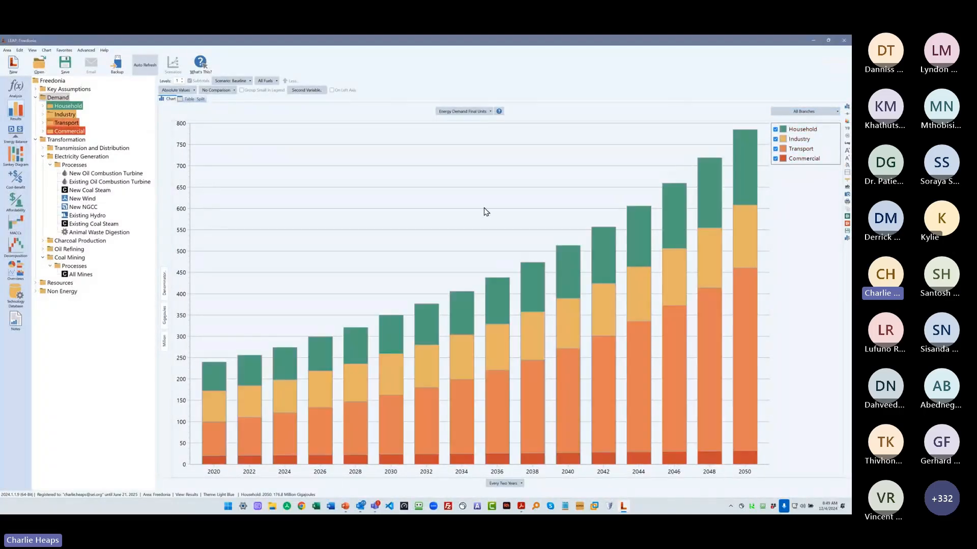
click(183, 79)
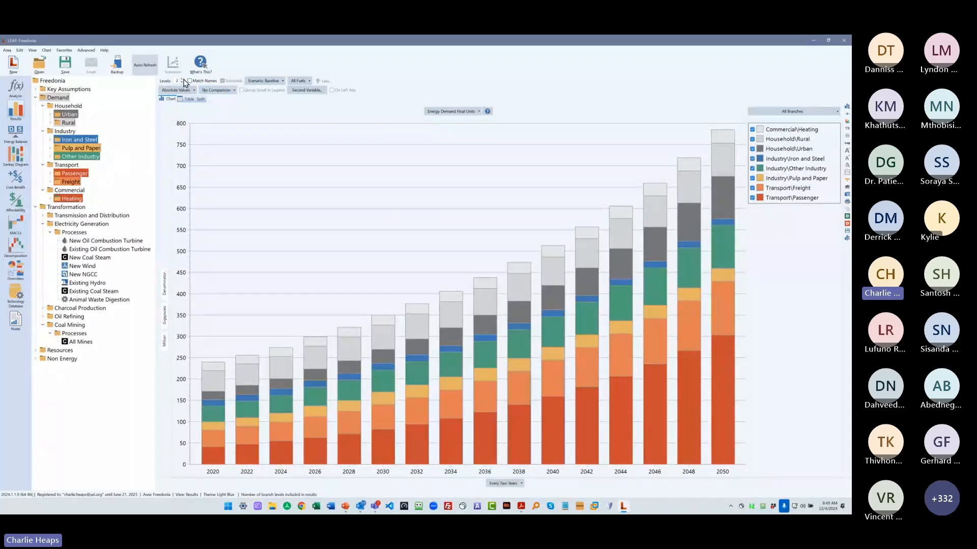
click(182, 80)
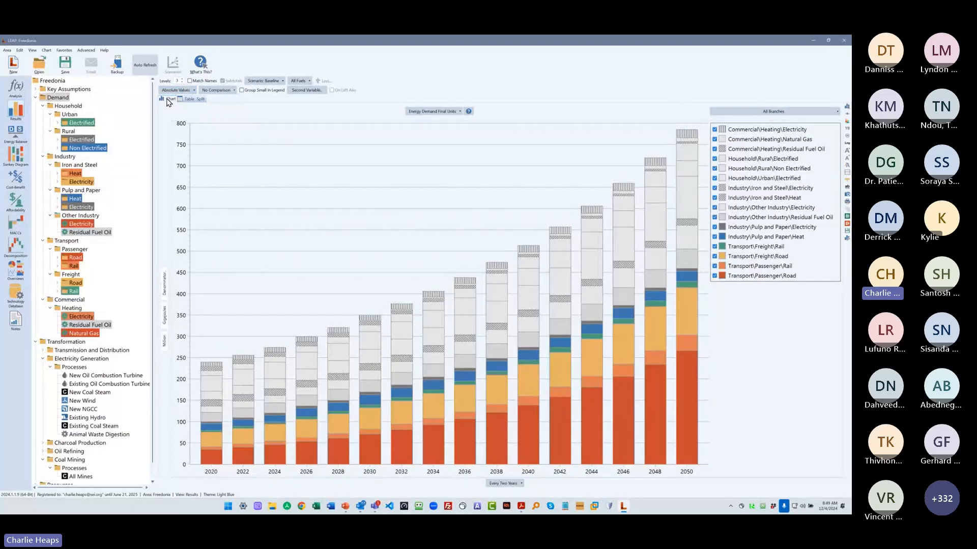
- Show an enlarged chart split with its table, and combine branches with matching names across four levels
click(201, 100)
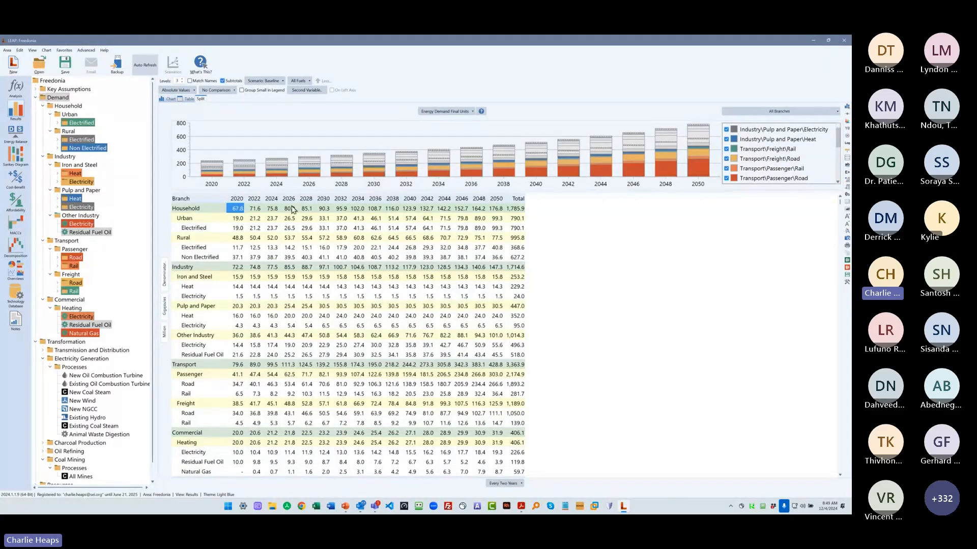
drag(284, 192, 274, 285)
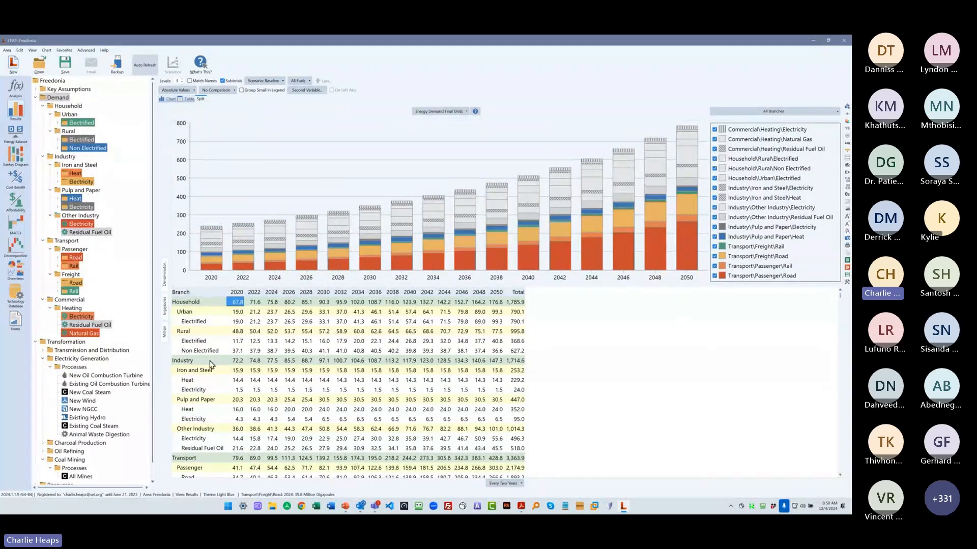
click(181, 79)
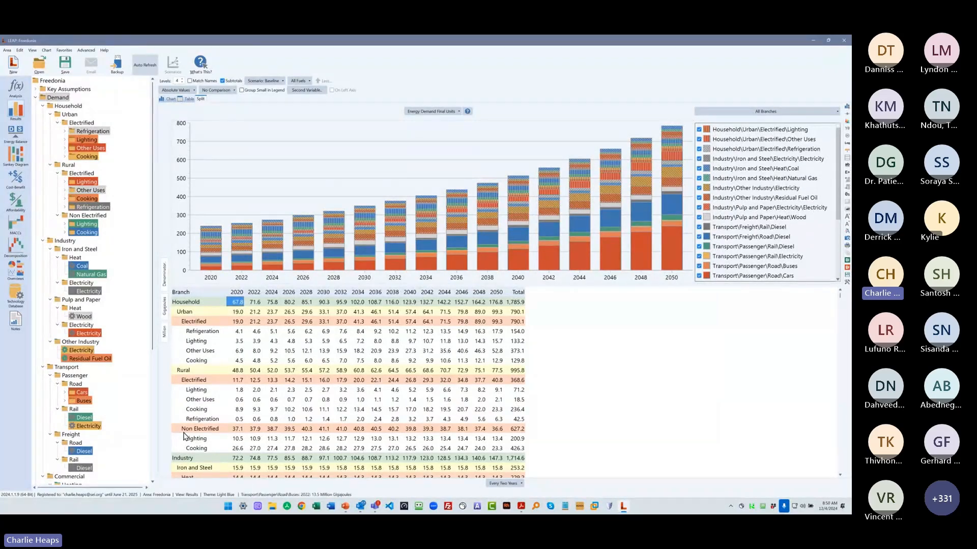
click(201, 78)
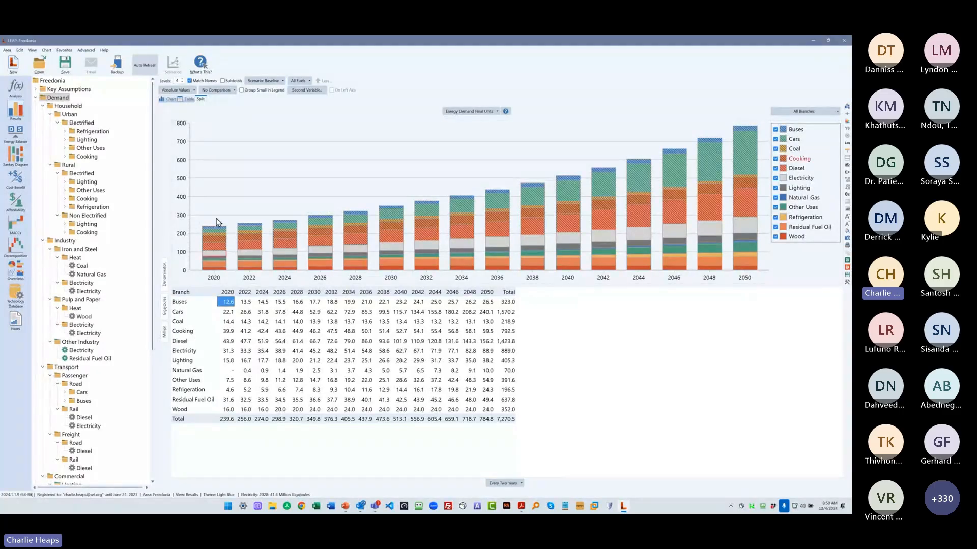
- Chart only the Household branch, turn off the matching of names, and reduce the detail to one branch level
click(68, 106)
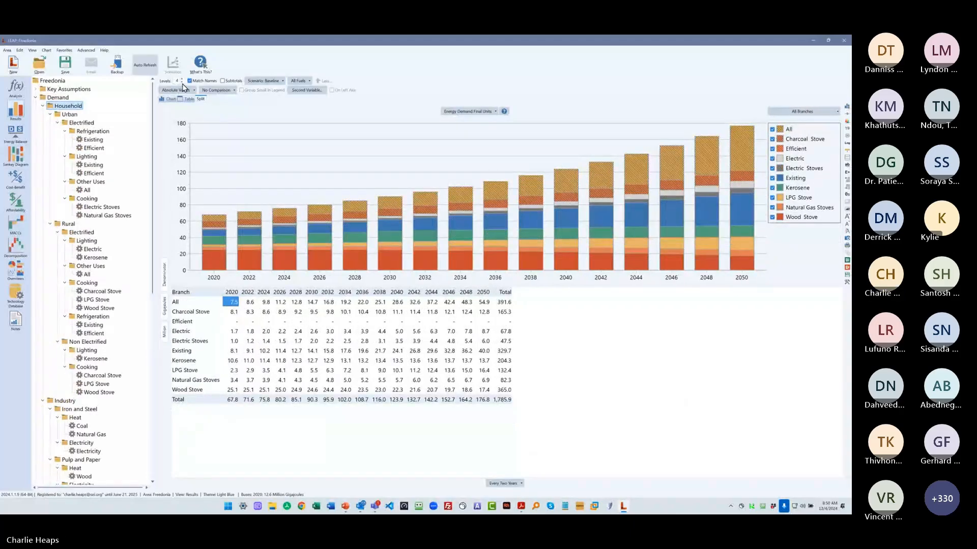
click(182, 84)
click(190, 81)
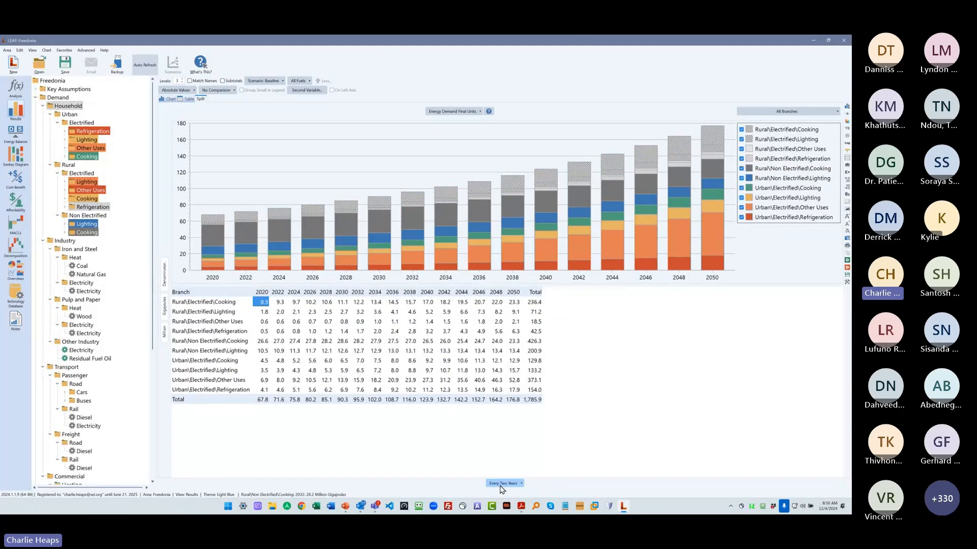
click(183, 82)
click(183, 82)
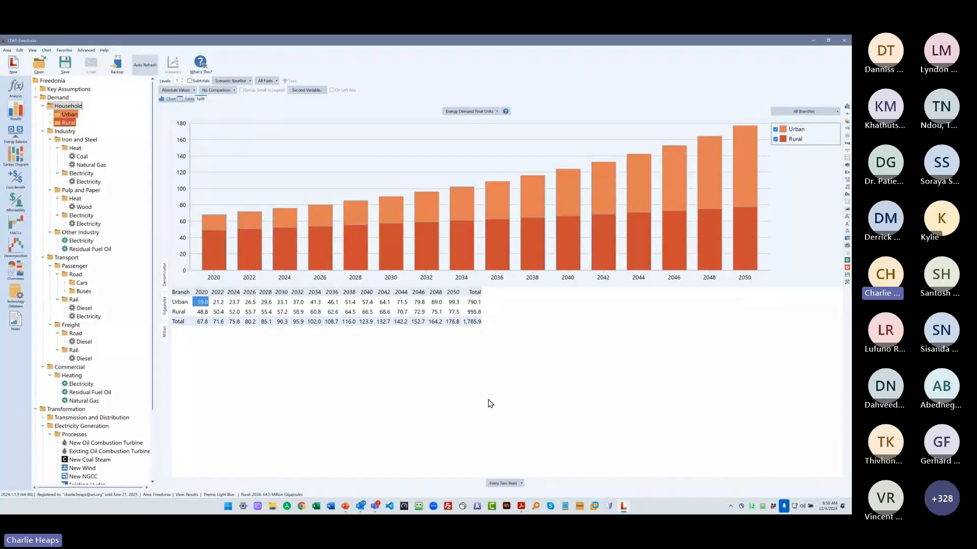
- Compare the scenarios by charting Years & Scenarios for every ten years, and enlarge the chart above the table
click(495, 485)
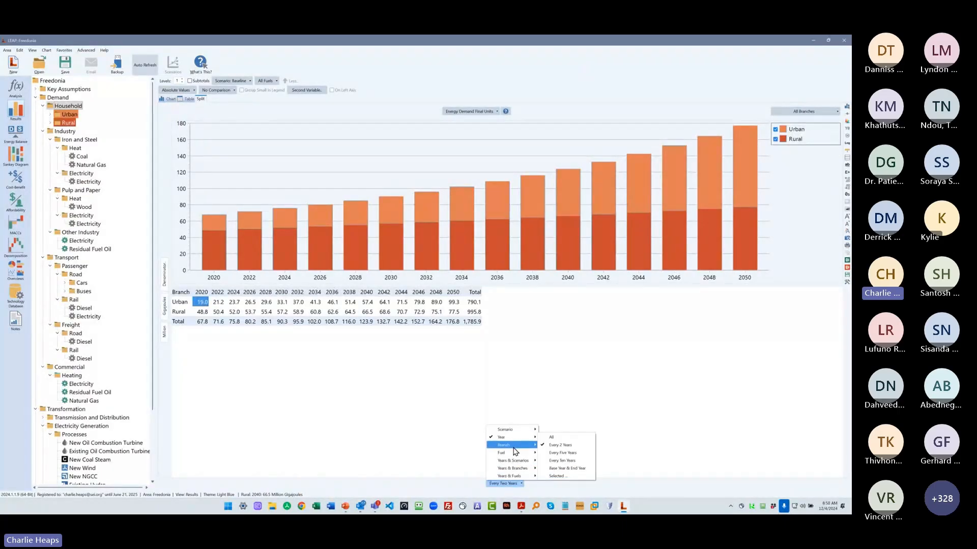
mouse_move(519, 464)
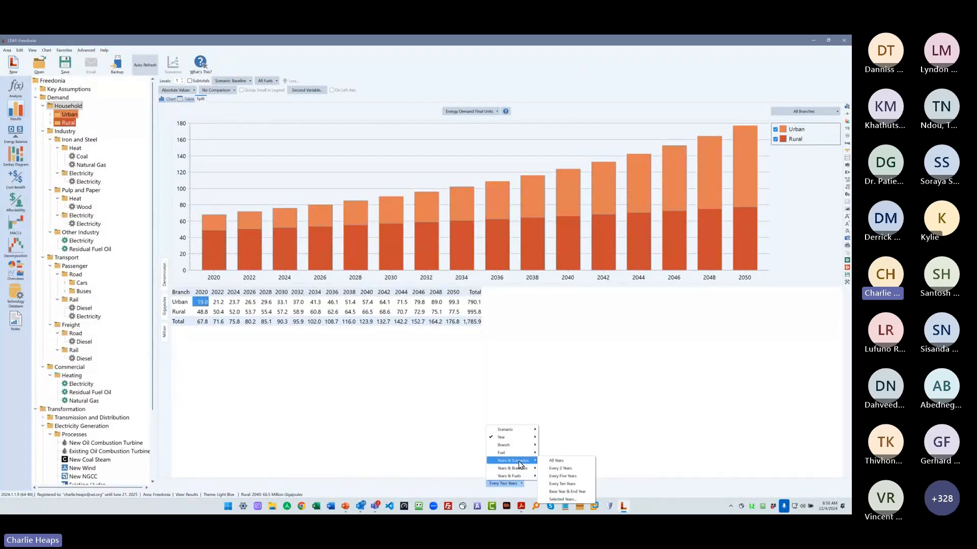
click(570, 486)
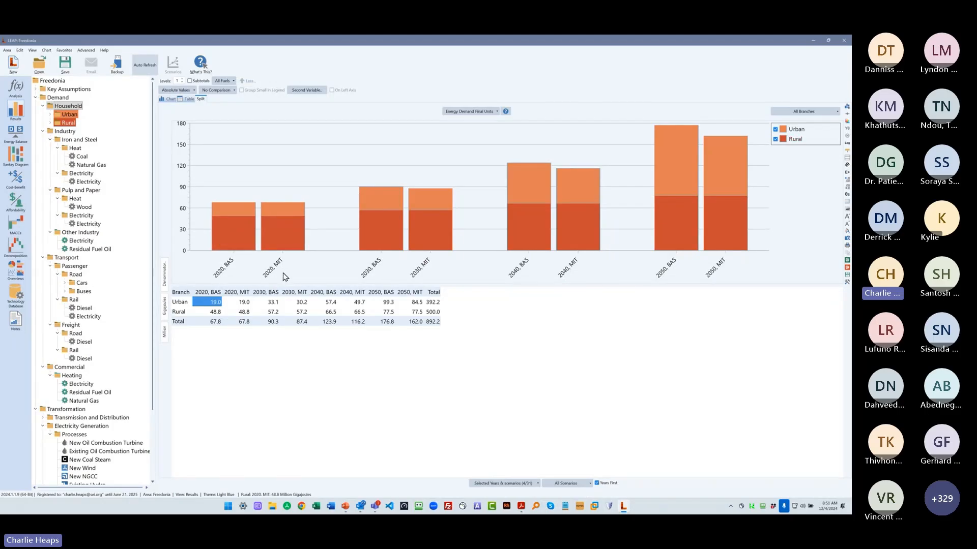
drag(308, 286, 310, 400)
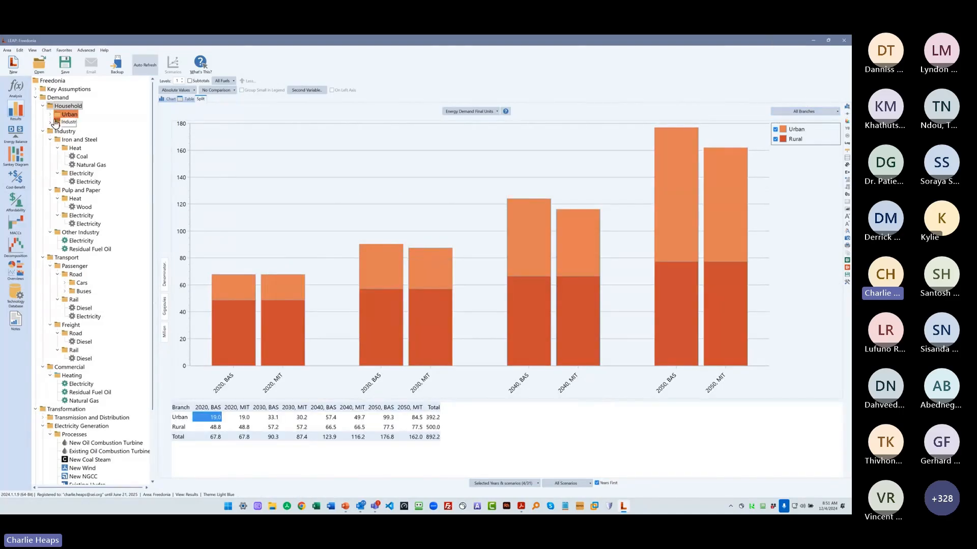
- Compare the scenarios for the Demand, Household and Rural branches, and return to the overall Demand results
click(59, 97)
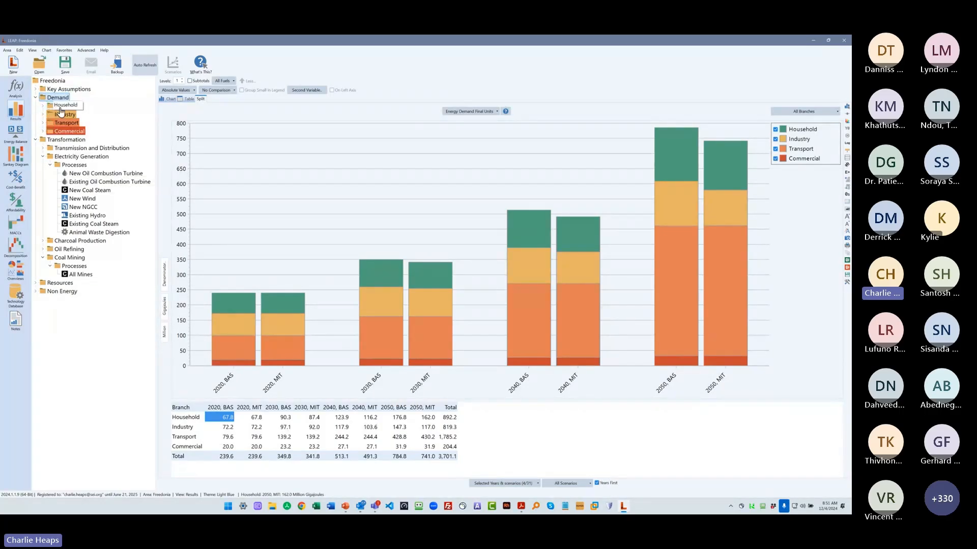
double_click(60, 107)
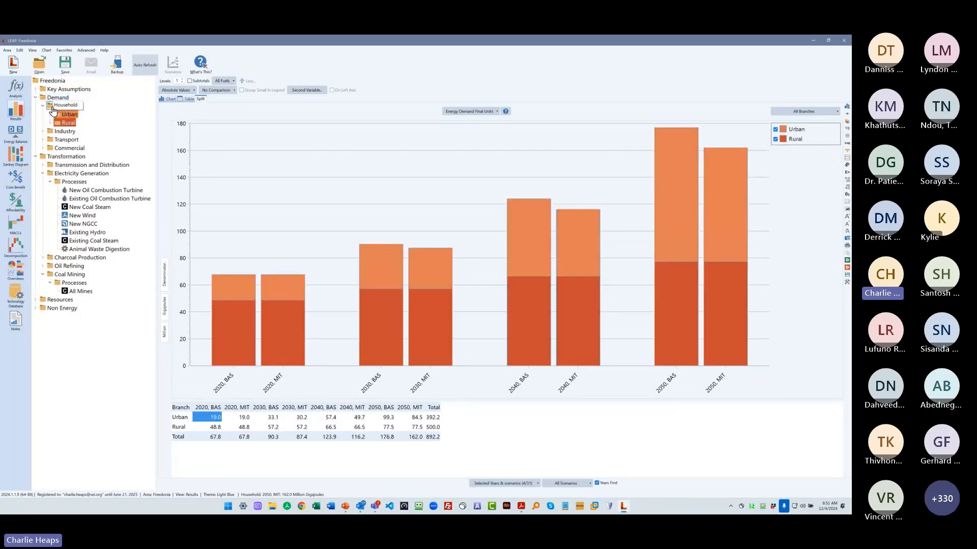
ctrl+click(71, 122)
double_click(59, 106)
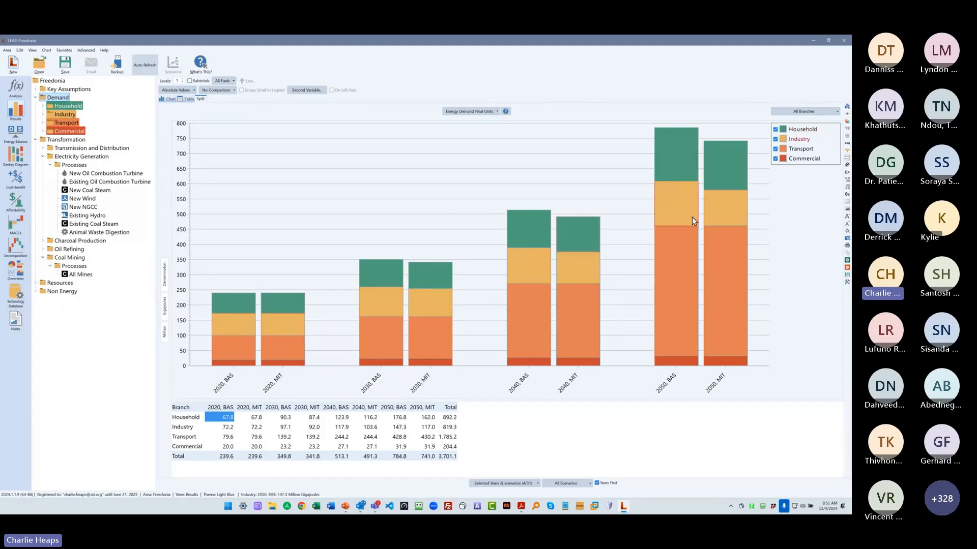
- Chart total energy demand for every five years, with one series for each scenario
click(518, 484)
mouse_move(496, 437)
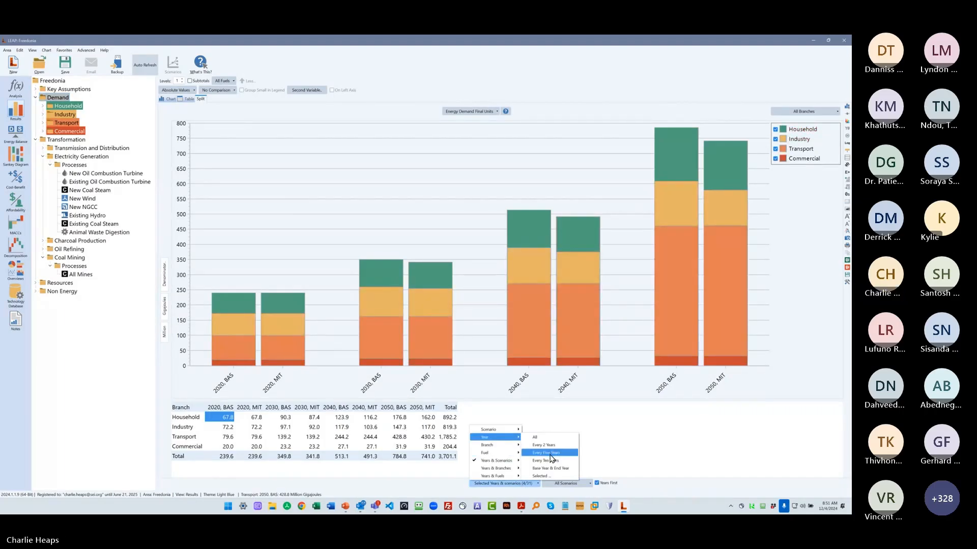
click(545, 452)
click(799, 116)
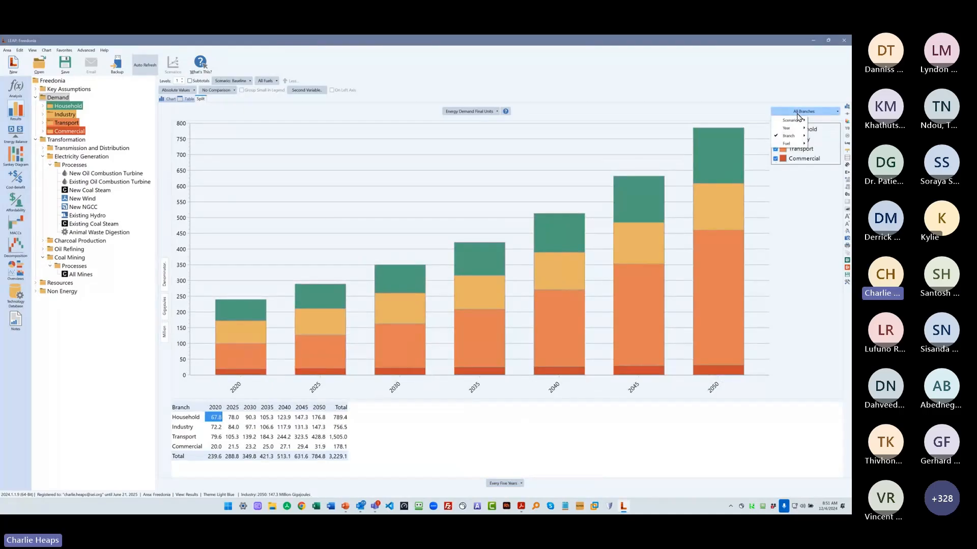
click(821, 121)
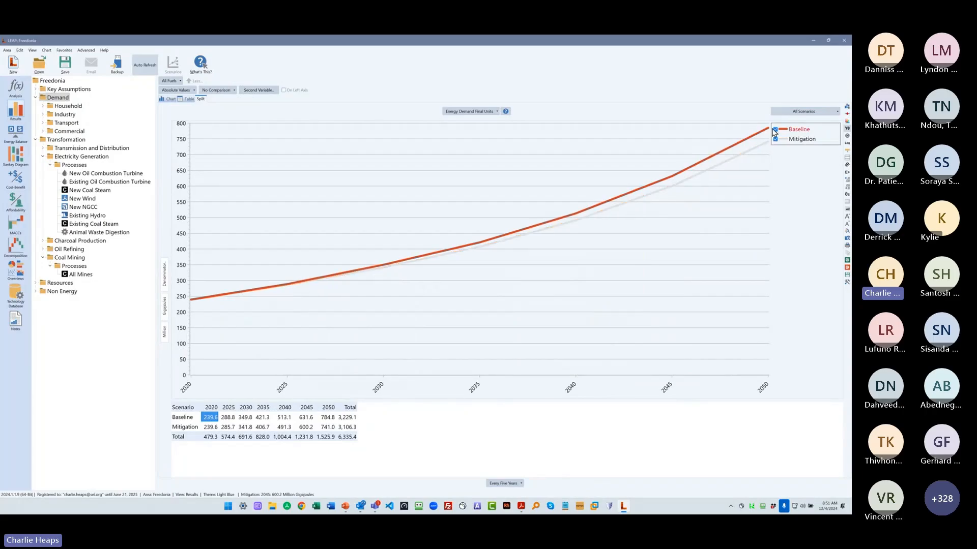
- Break the demand chart down by all branches again and display it as stacked bars
click(802, 111)
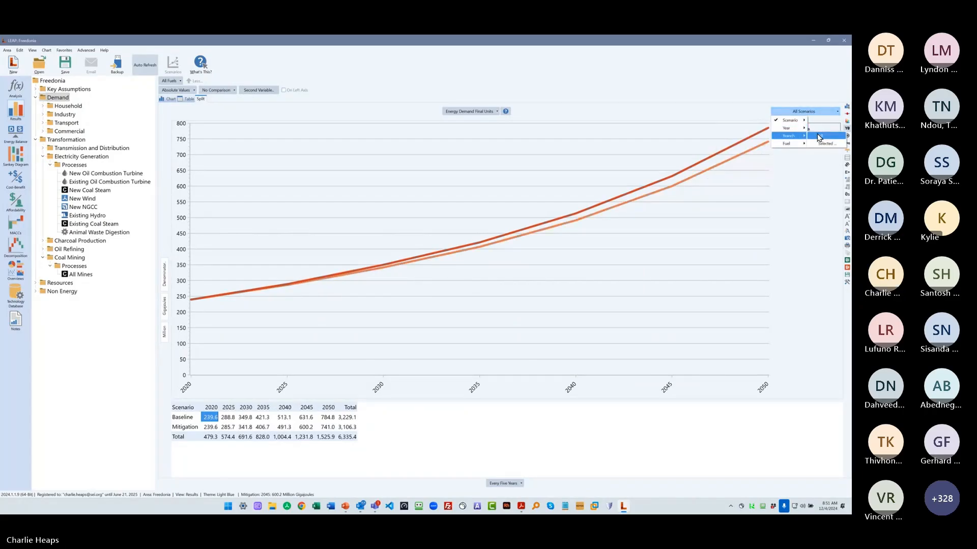
click(821, 136)
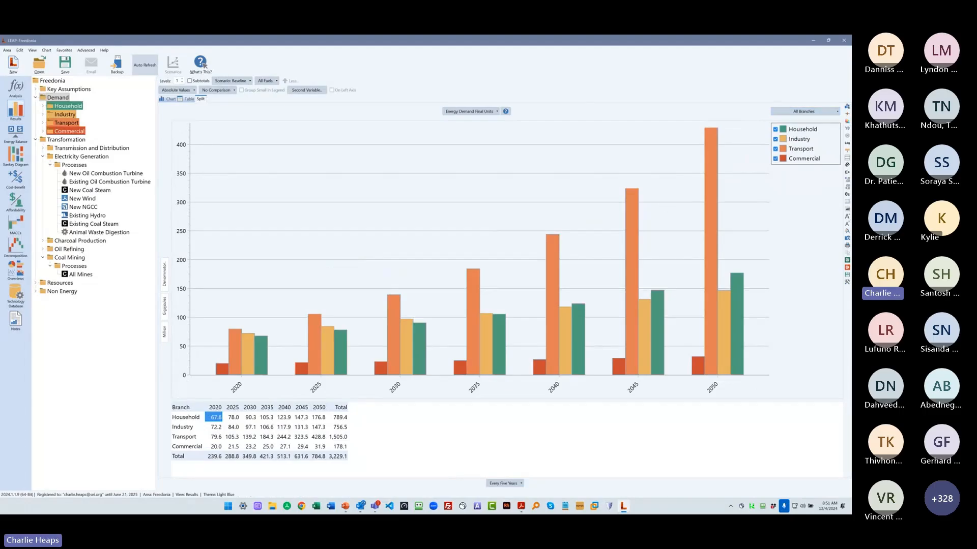
click(847, 108)
mouse_move(828, 115)
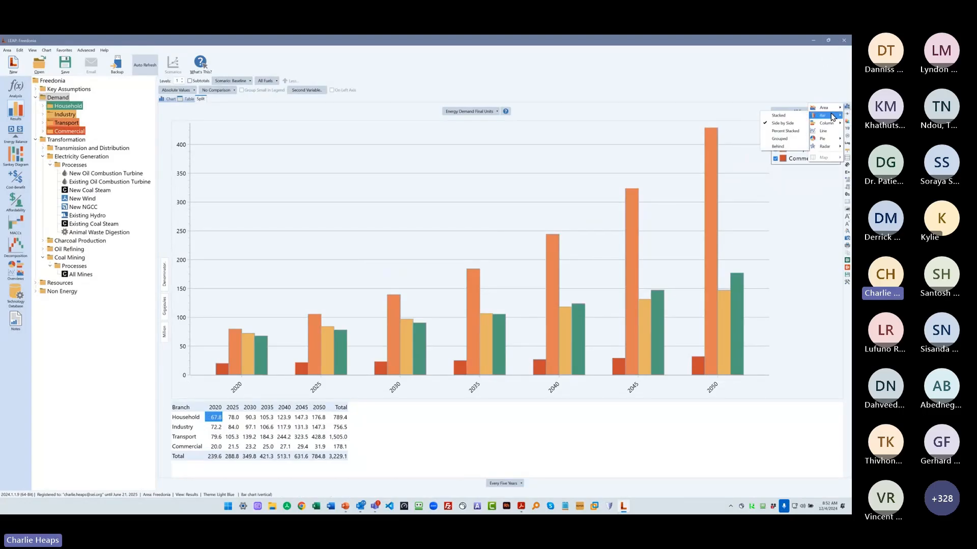
click(792, 116)
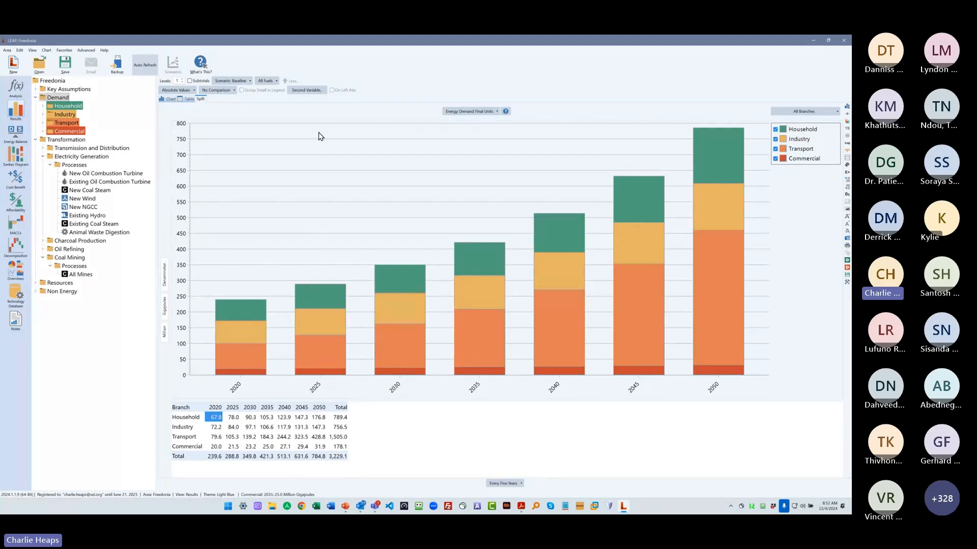
- Show the Mitigation scenario's demand and compare it as Avoided vs. the Baseline scenario
click(227, 81)
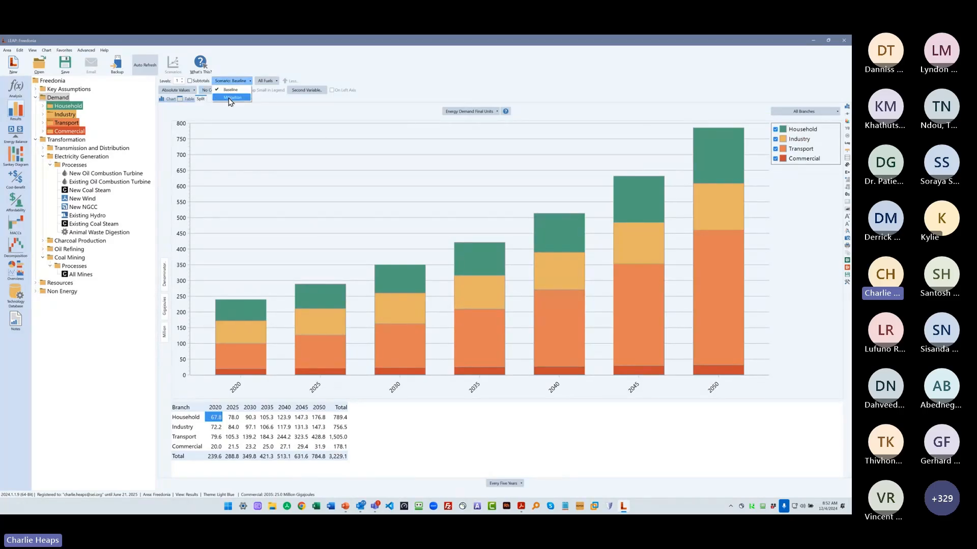
click(230, 98)
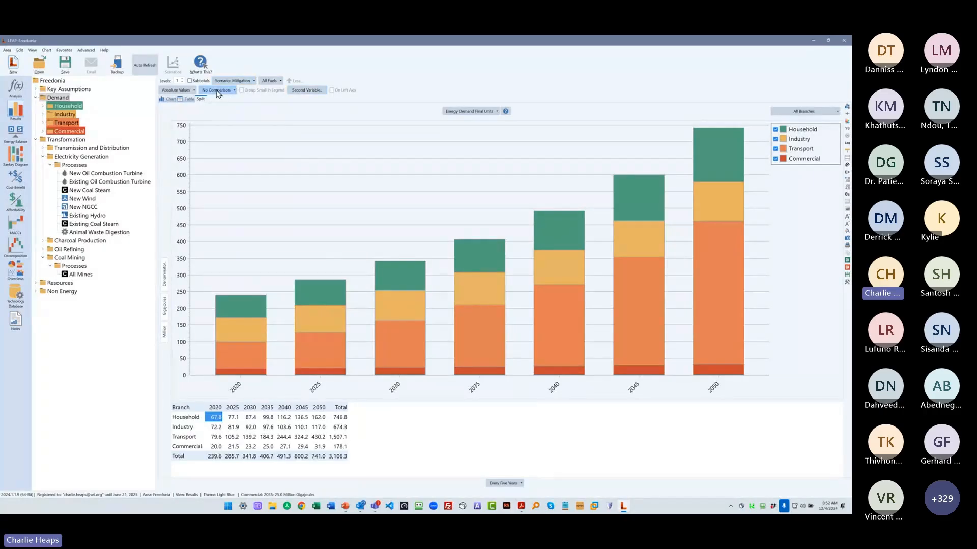
click(217, 90)
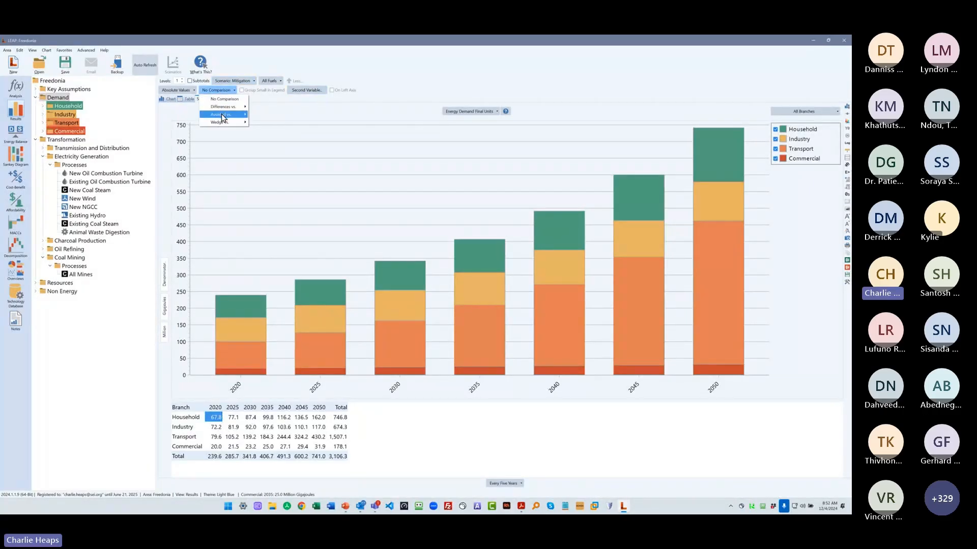
mouse_move(221, 114)
mouse_move(270, 114)
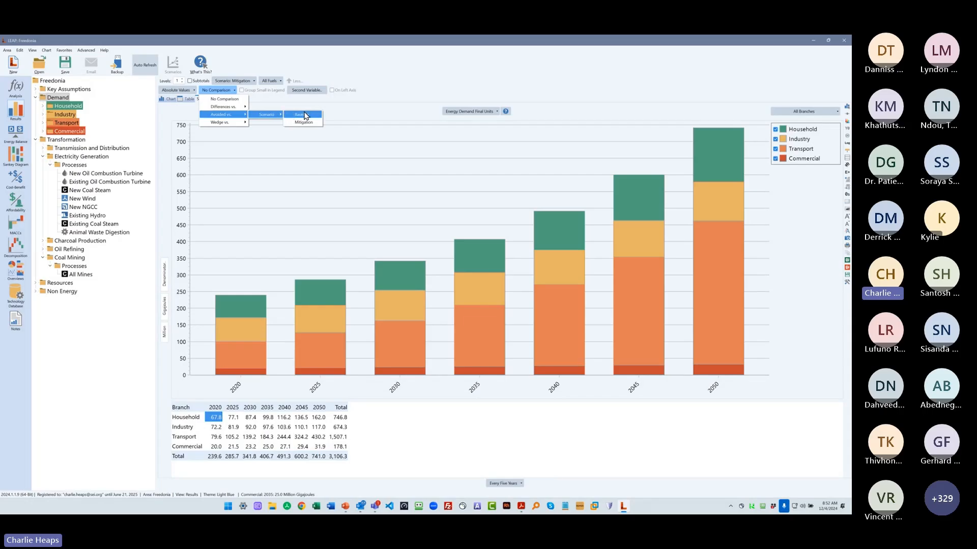
click(304, 115)
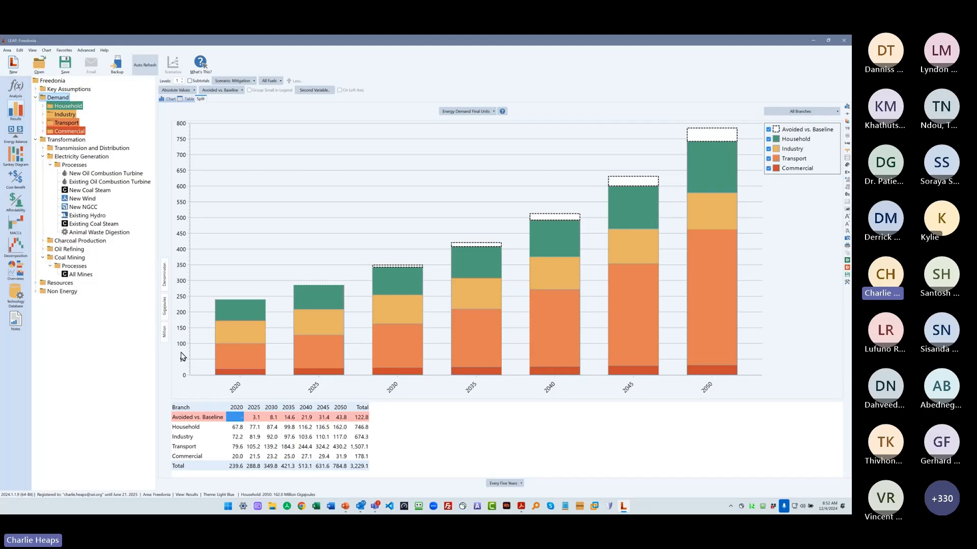
- Show the energy demand in Tonnes of Coal Equivalent and switch it to Tonnes of Oil Equivalent
click(163, 305)
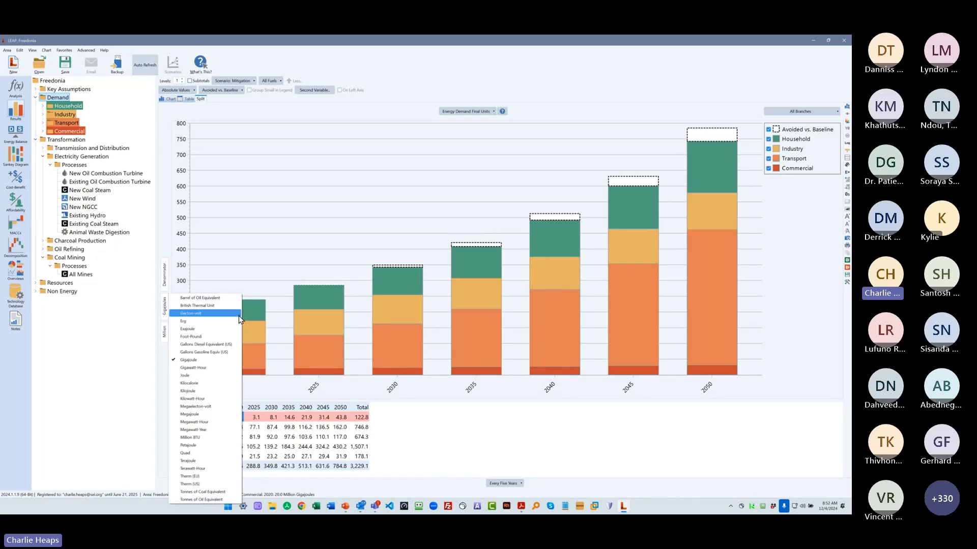
click(213, 492)
click(164, 321)
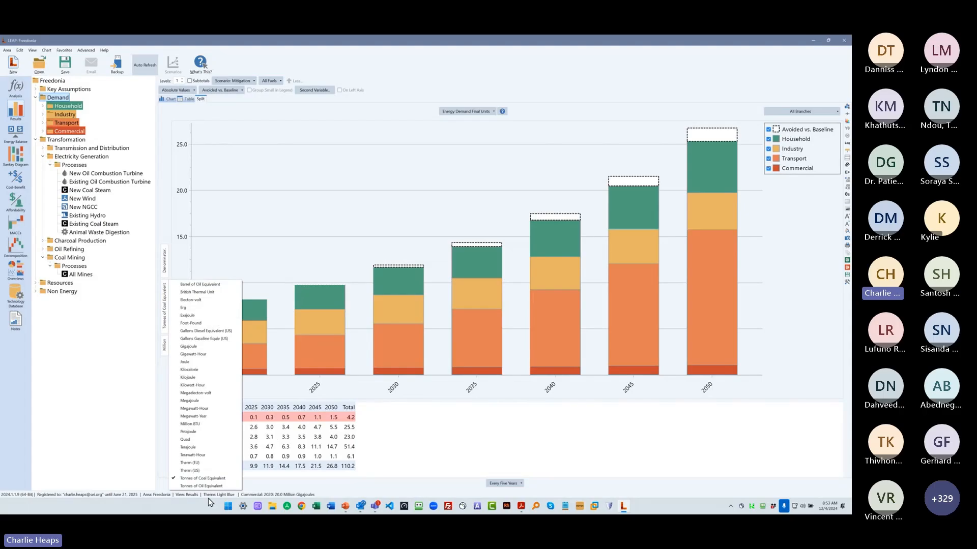
click(203, 487)
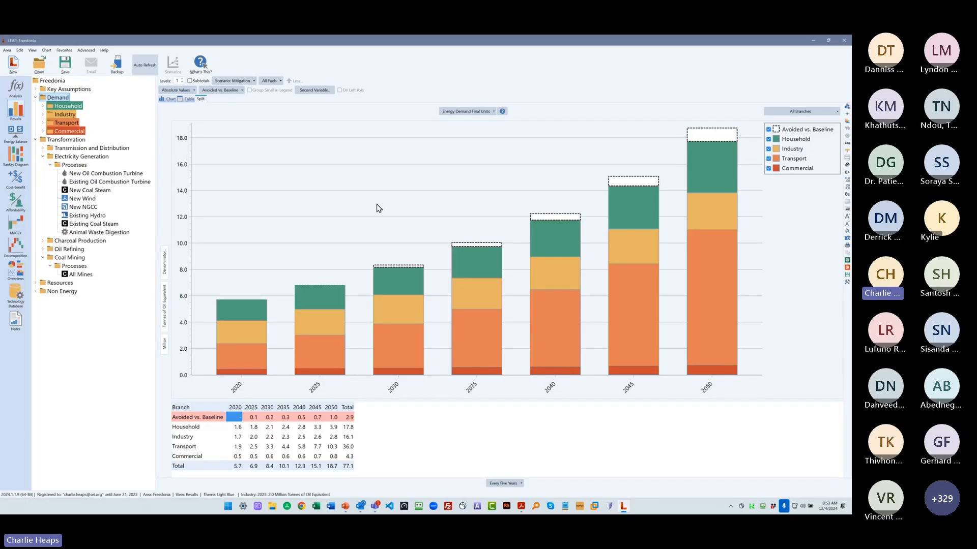
- Chart the 100-Year GWP: Direct (At Point of Emissions) for the whole Freedonia area and widen the chart area
click(454, 114)
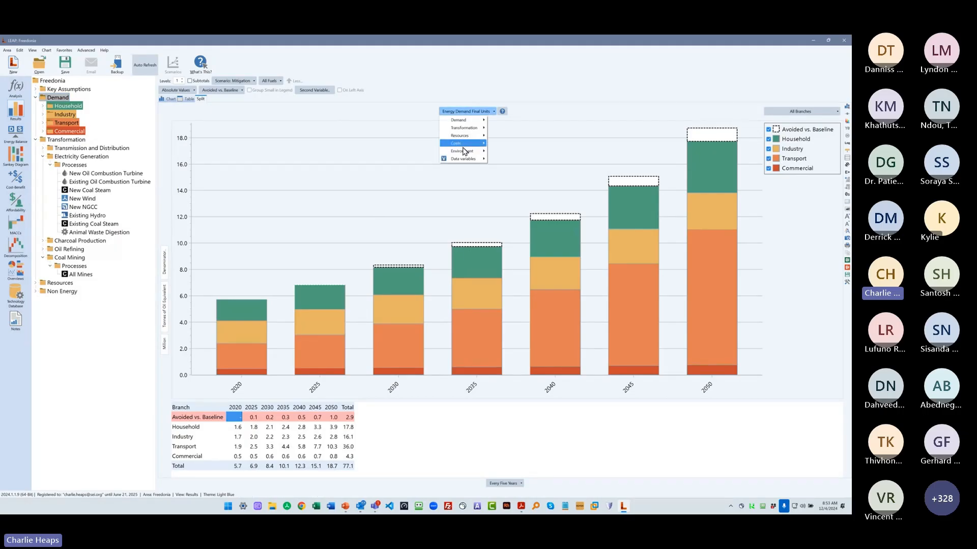
mouse_move(463, 152)
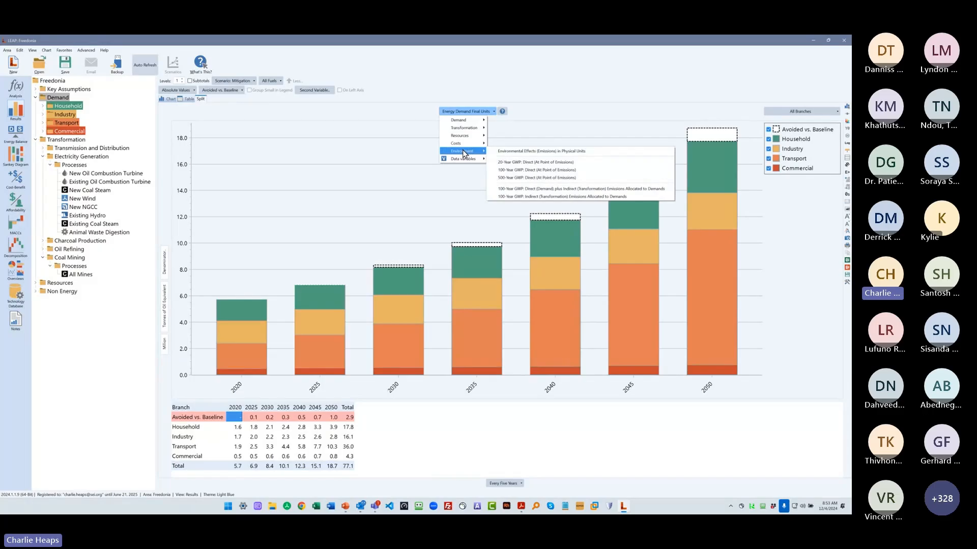
click(553, 174)
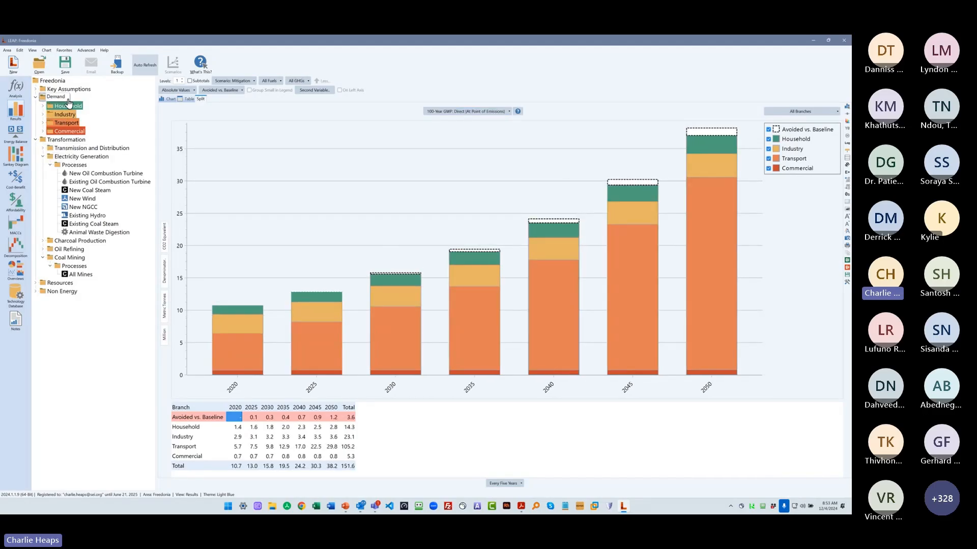
click(51, 83)
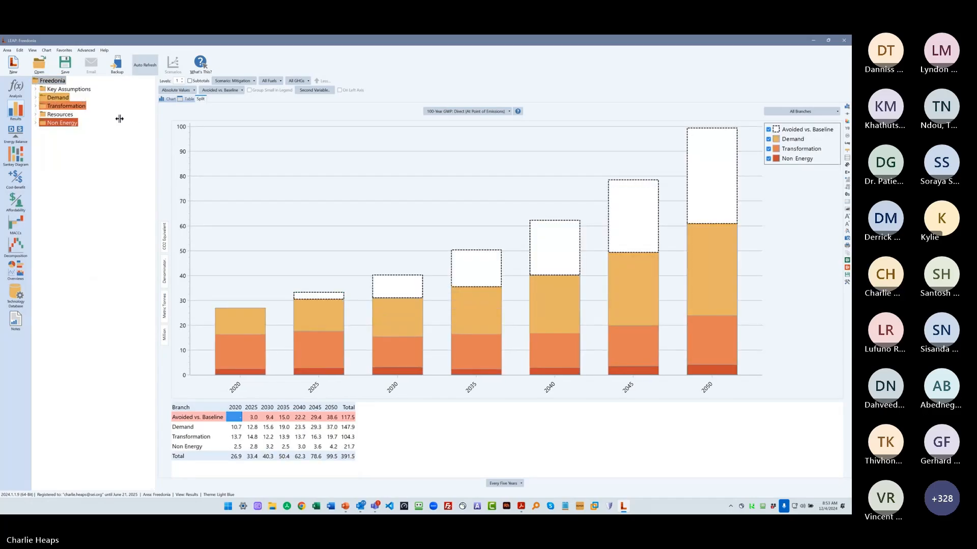
drag(119, 118, 117, 119)
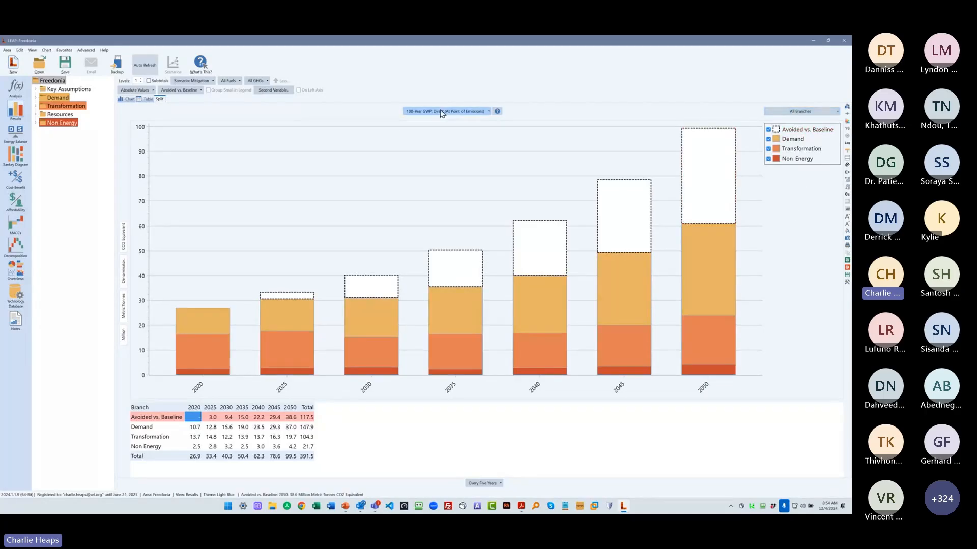
- Break the 100-year GWP chart down by all GHGs and change the chart's colors
click(800, 111)
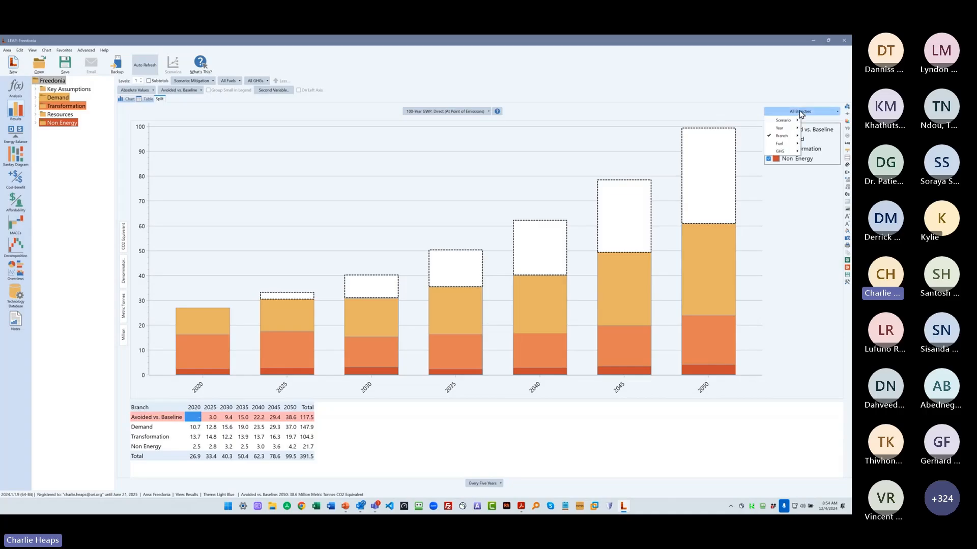
mouse_move(781, 152)
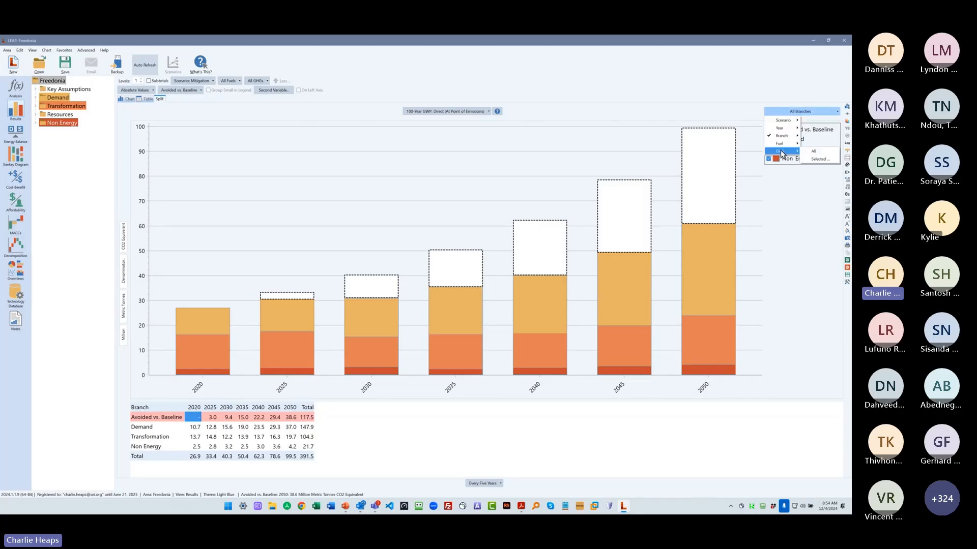
click(814, 151)
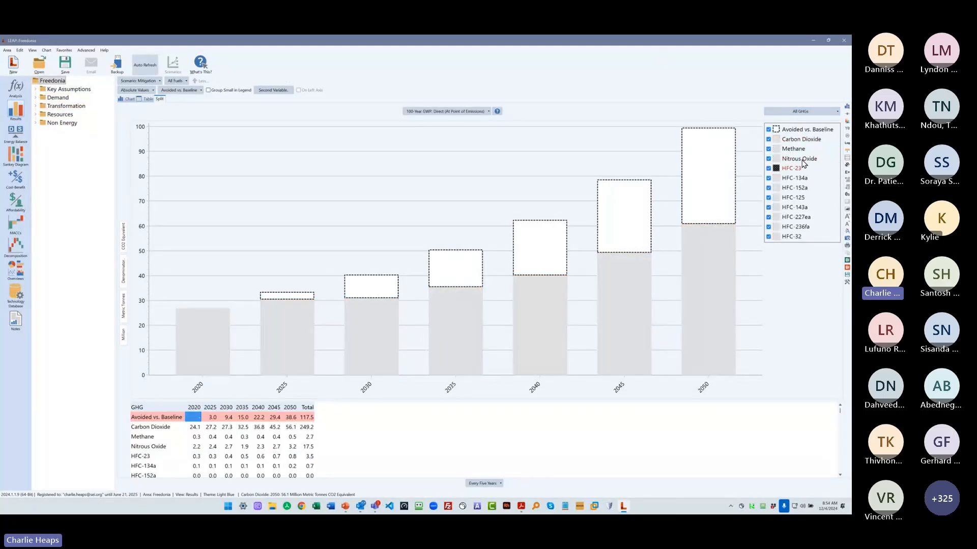
click(847, 283)
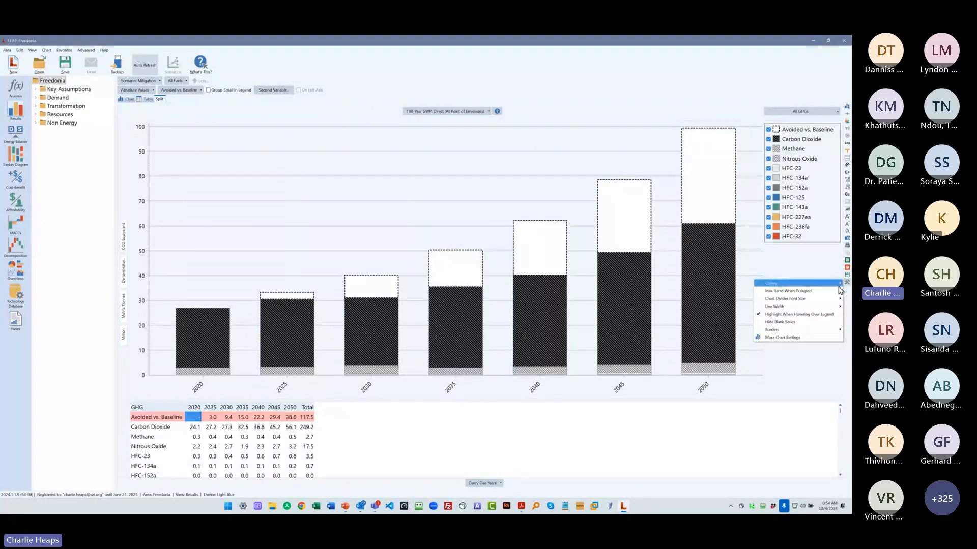
mouse_move(778, 283)
click(723, 291)
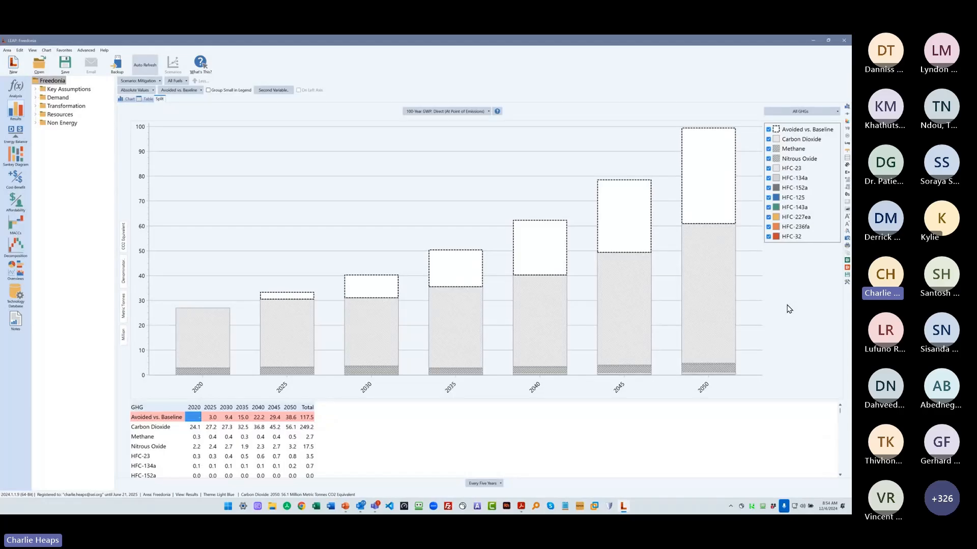
- Show Environmental Effects (Emissions) in Physical Units for Sulfur Dioxide
click(451, 113)
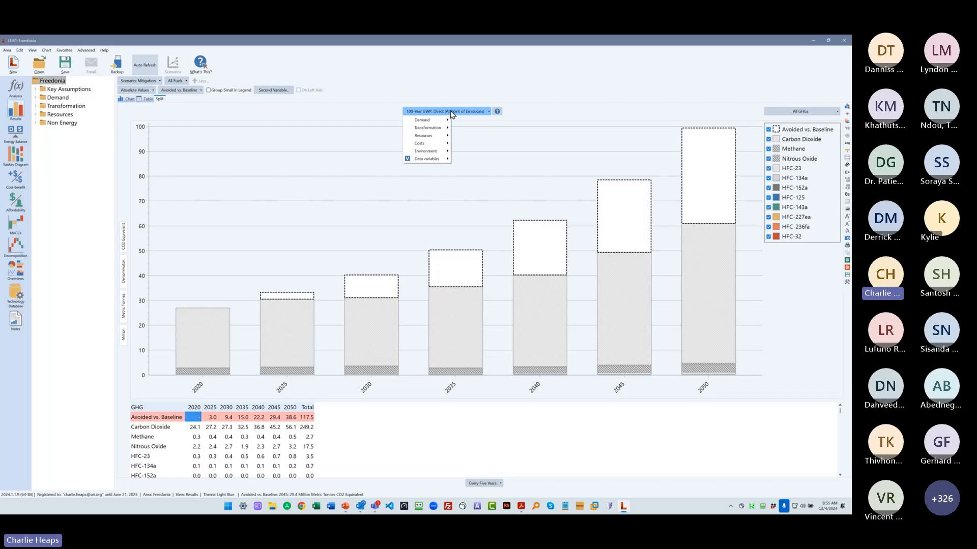
mouse_move(433, 151)
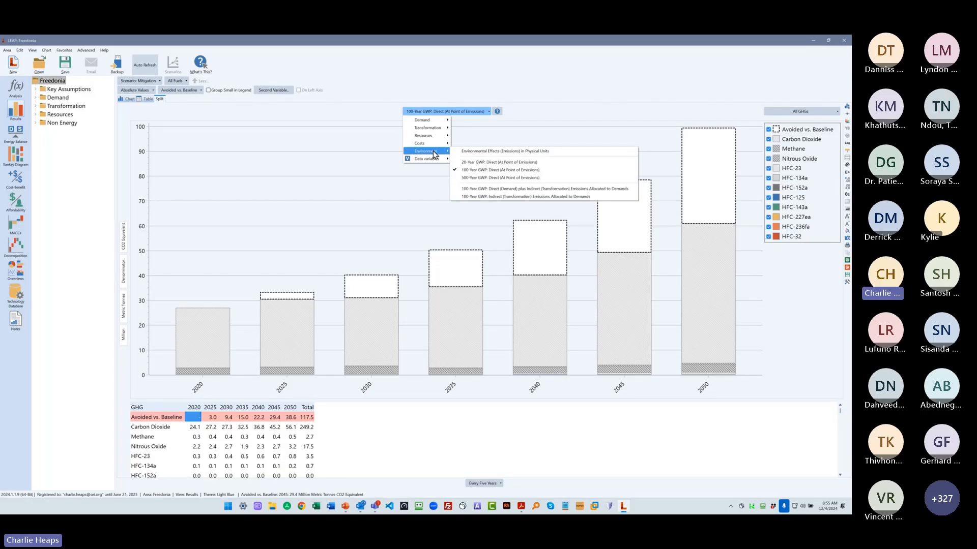
click(530, 152)
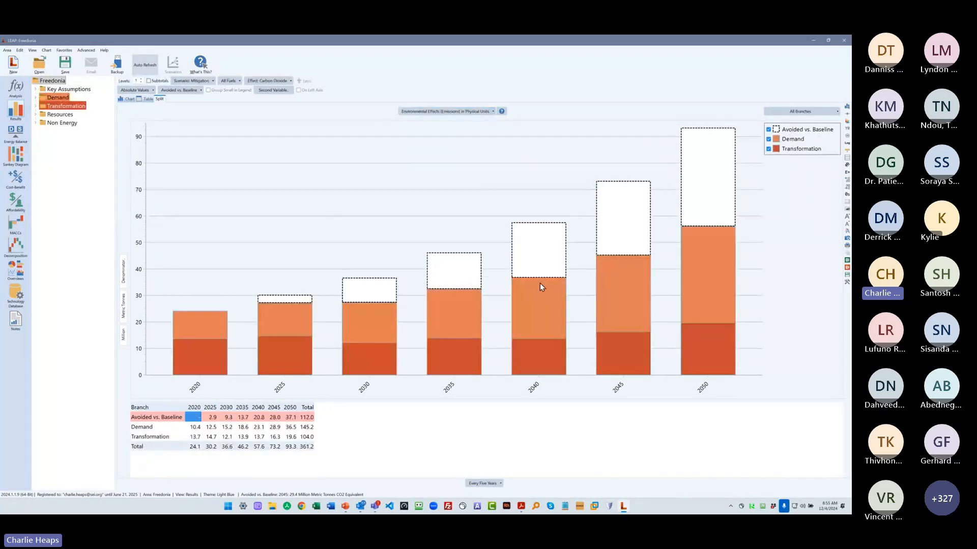
click(262, 83)
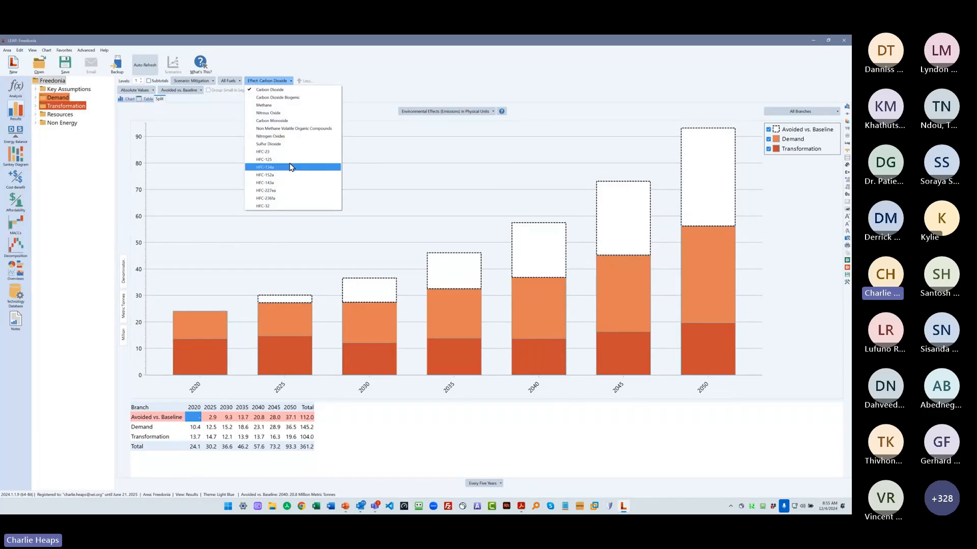
click(289, 145)
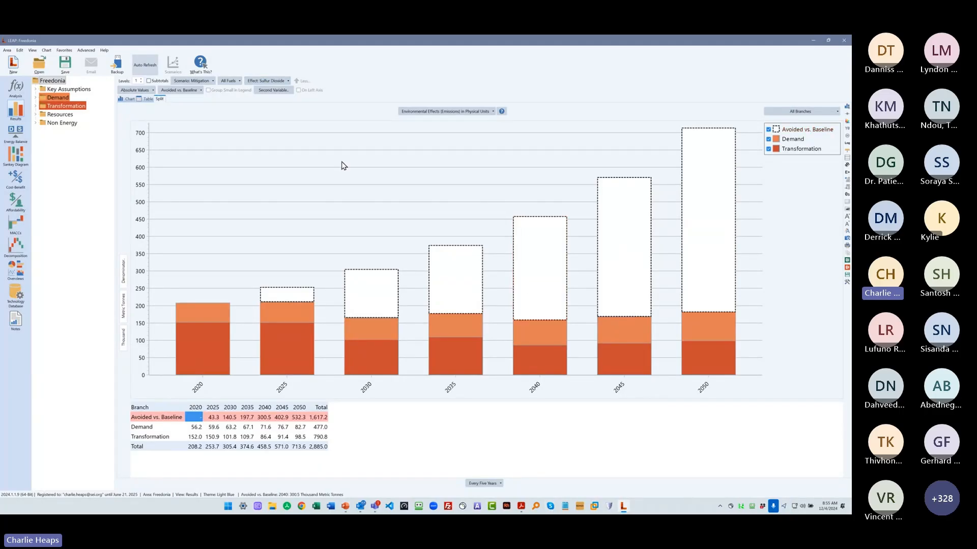
- Return to 100-Year GWP: Direct (At Point of Emissions) and set the scenario comparison to No Comparison
click(425, 110)
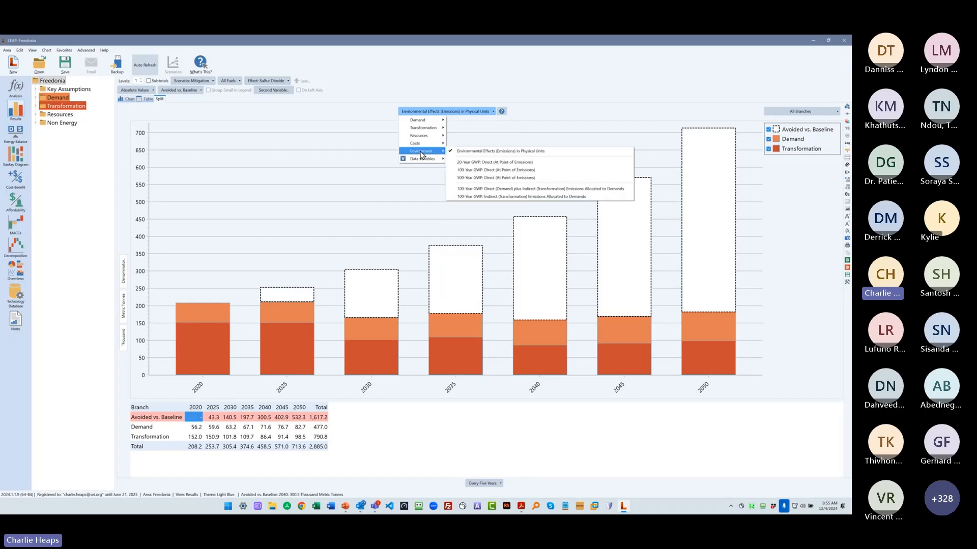
click(491, 171)
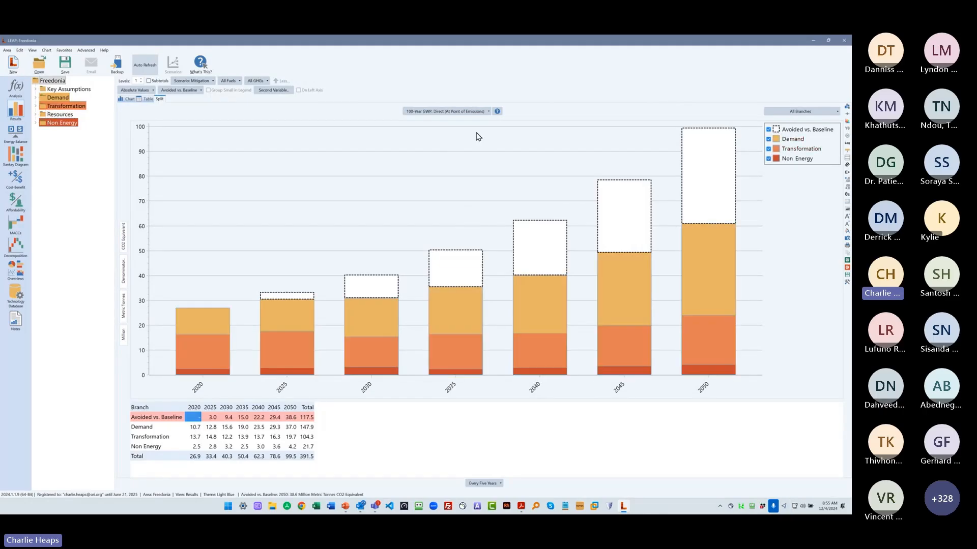
click(179, 94)
click(177, 99)
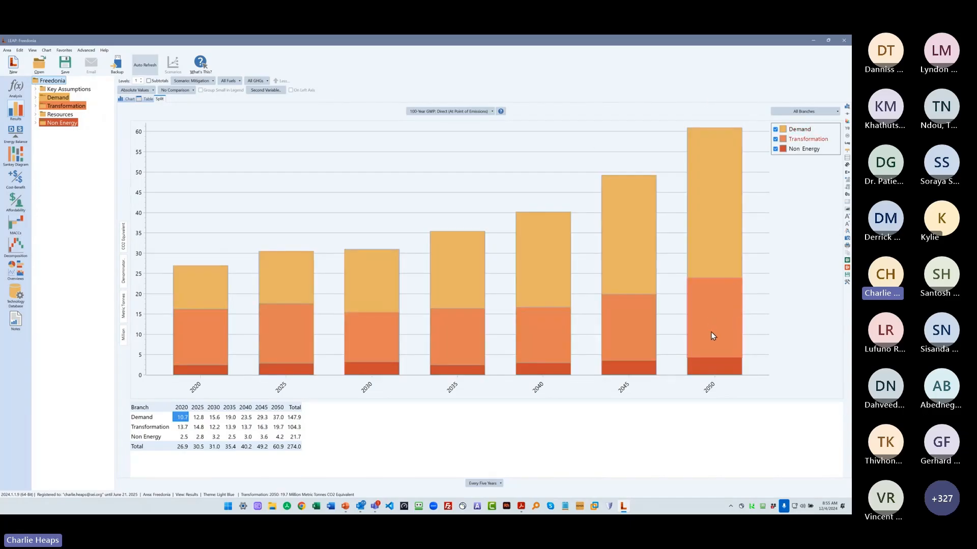
- Show the direct GWP results at 2 branch levels and review the available environmental result variables
click(141, 79)
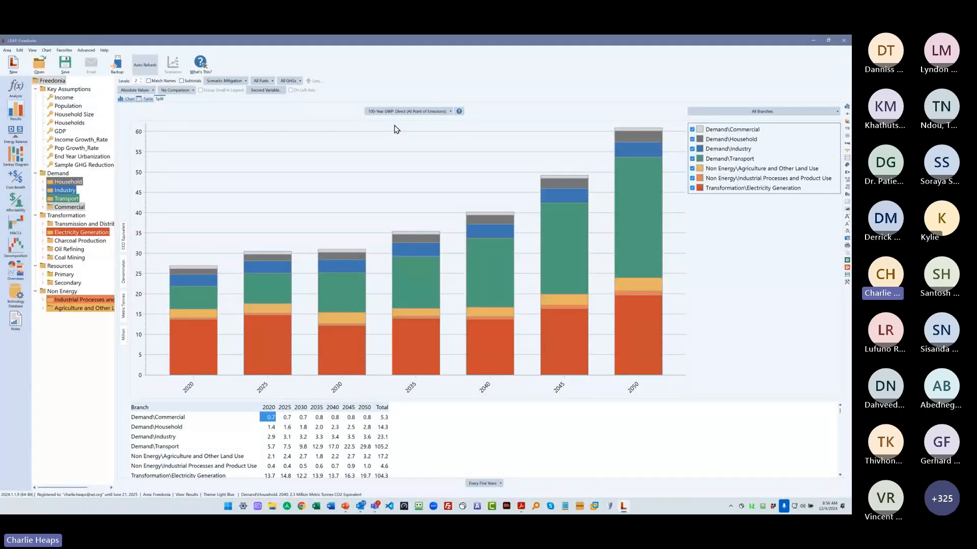
click(391, 111)
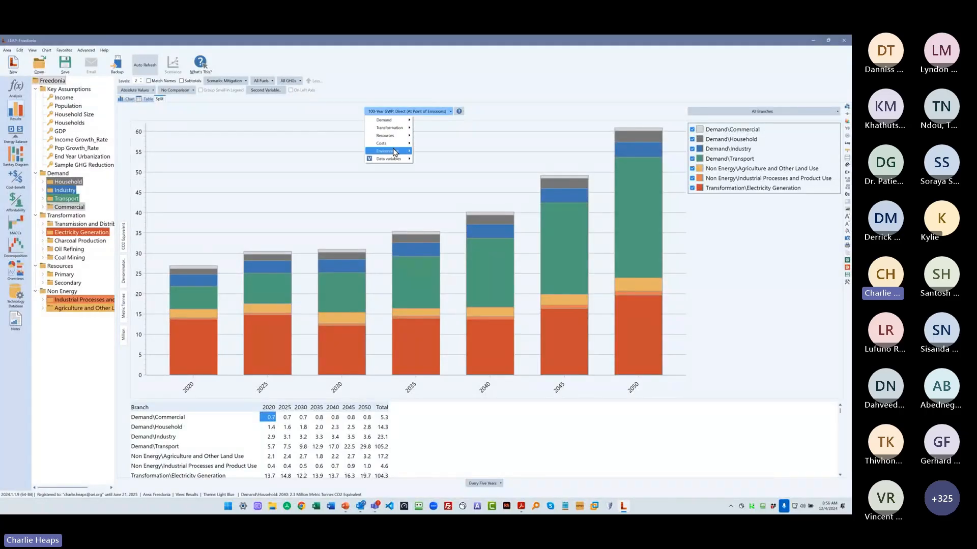
mouse_move(392, 152)
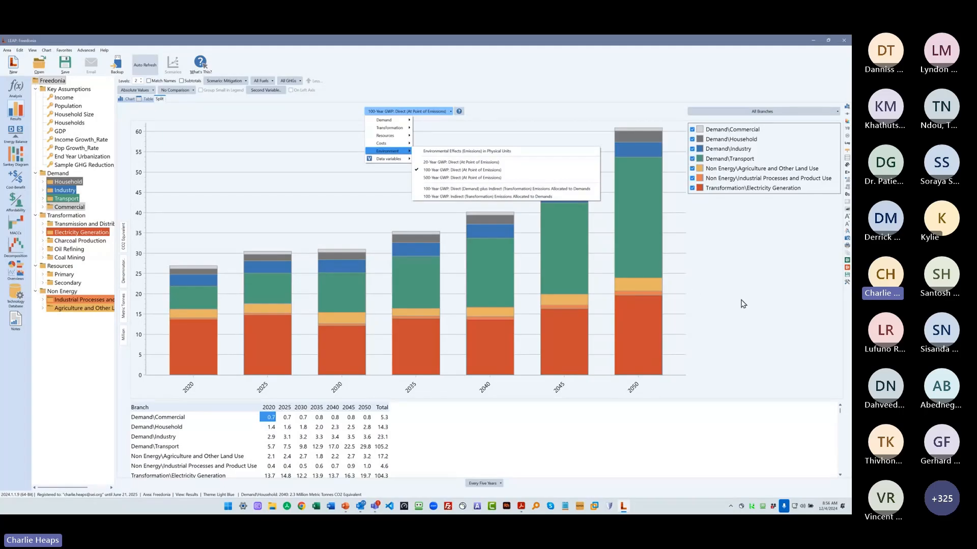
click(539, 223)
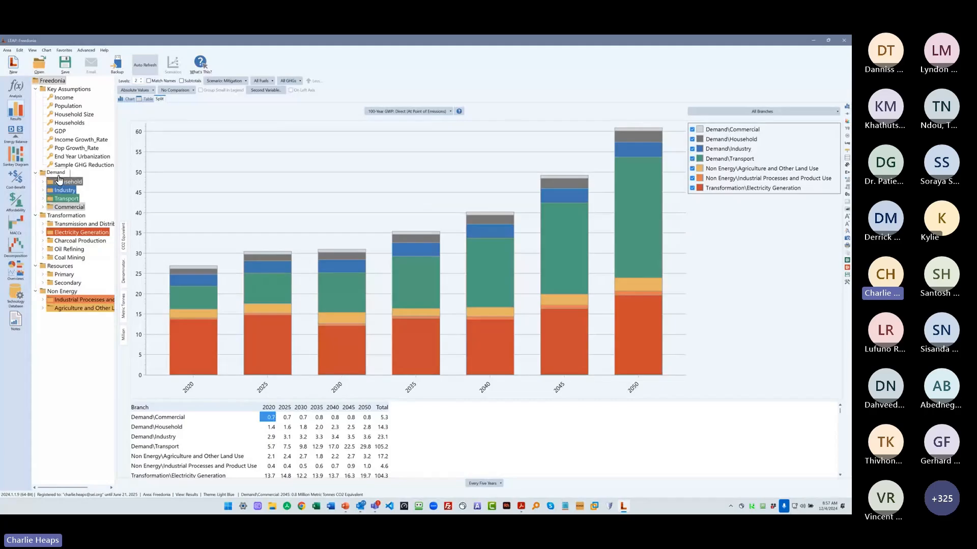
- Chart Demand at 1 level as 100-Year GWP: Direct (Demand) plus Indirect (Transformation) Emissions Allocated to Demands
click(56, 173)
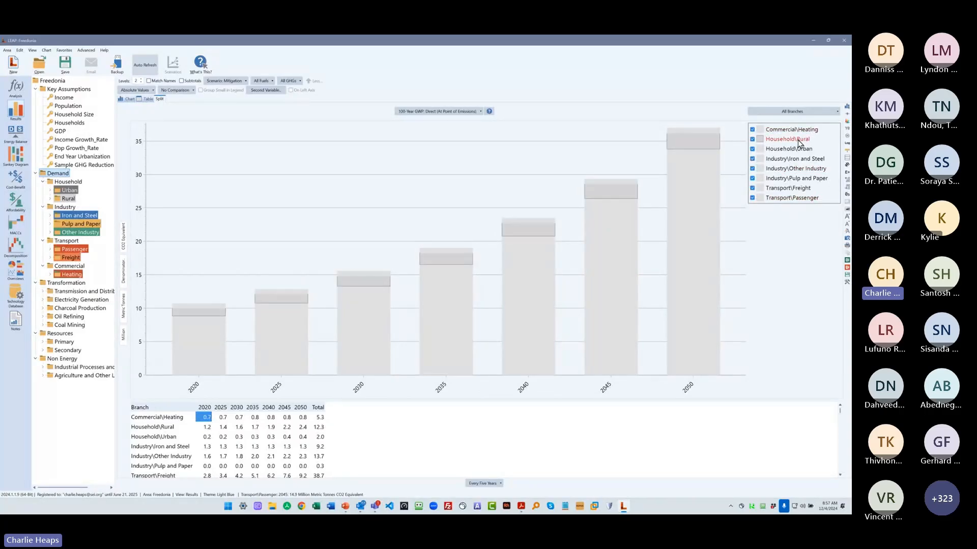
click(141, 82)
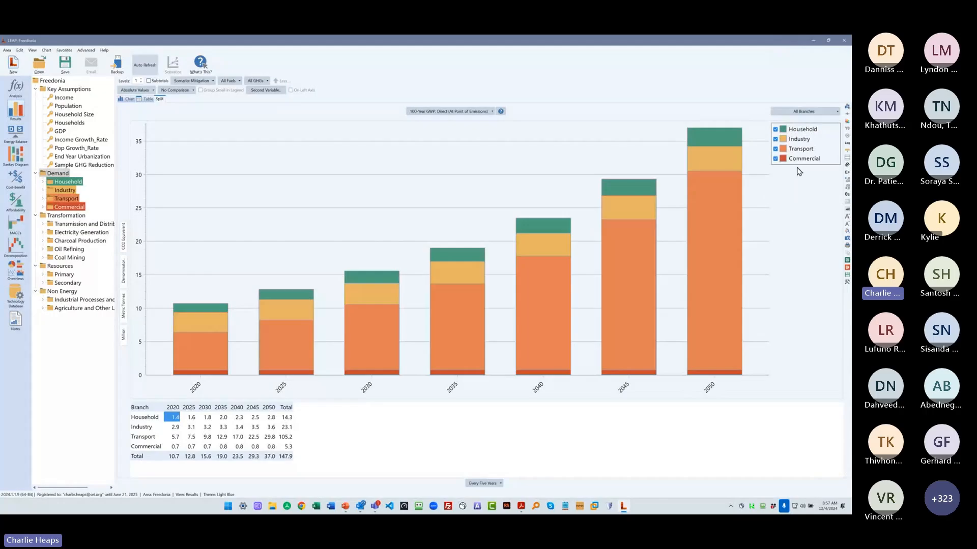
click(461, 112)
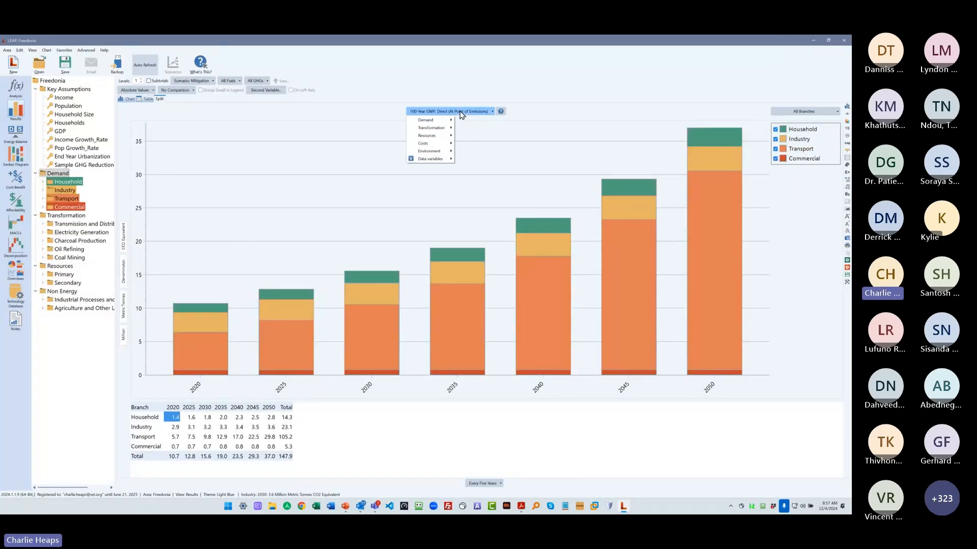
mouse_move(430, 151)
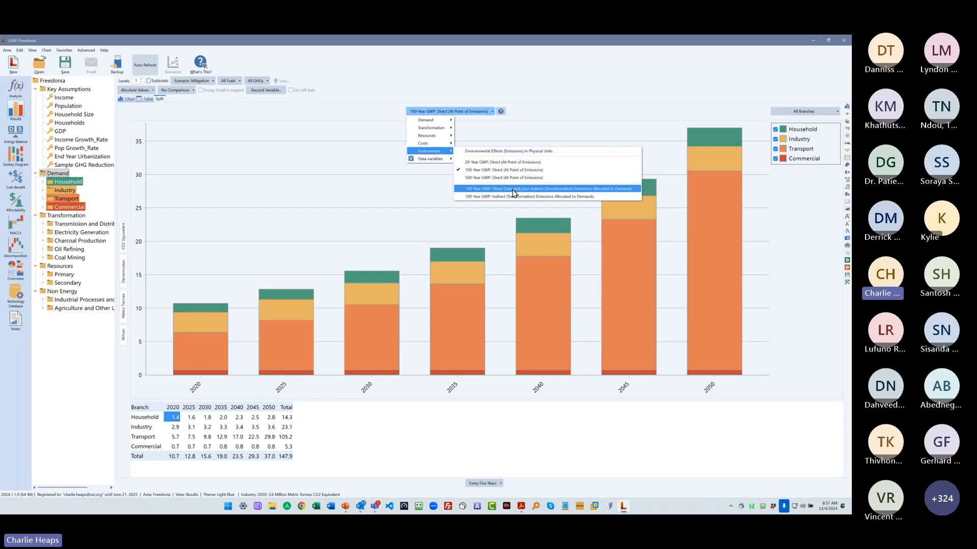
click(513, 190)
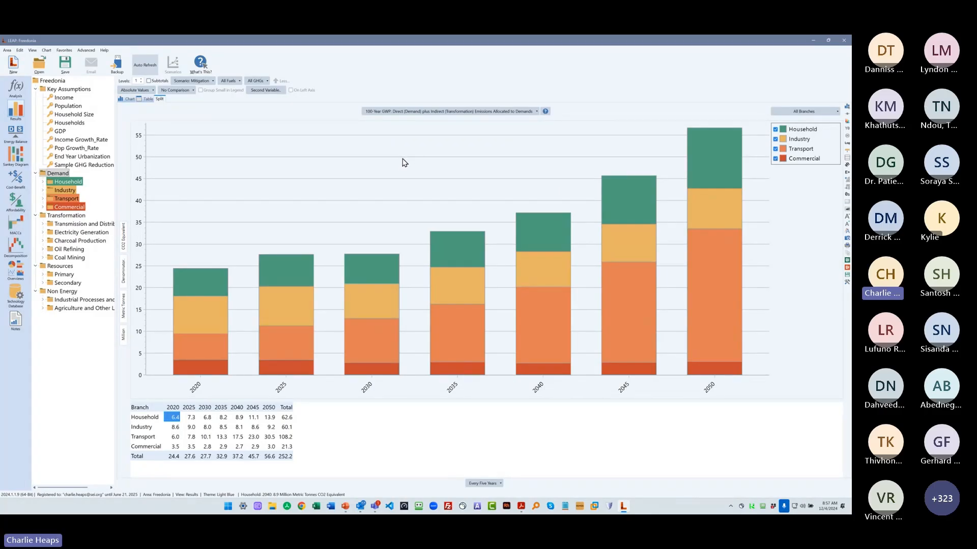
- Return to the Analysis view and open the "Three region map" area, saving the changes to Freedonia
click(16, 88)
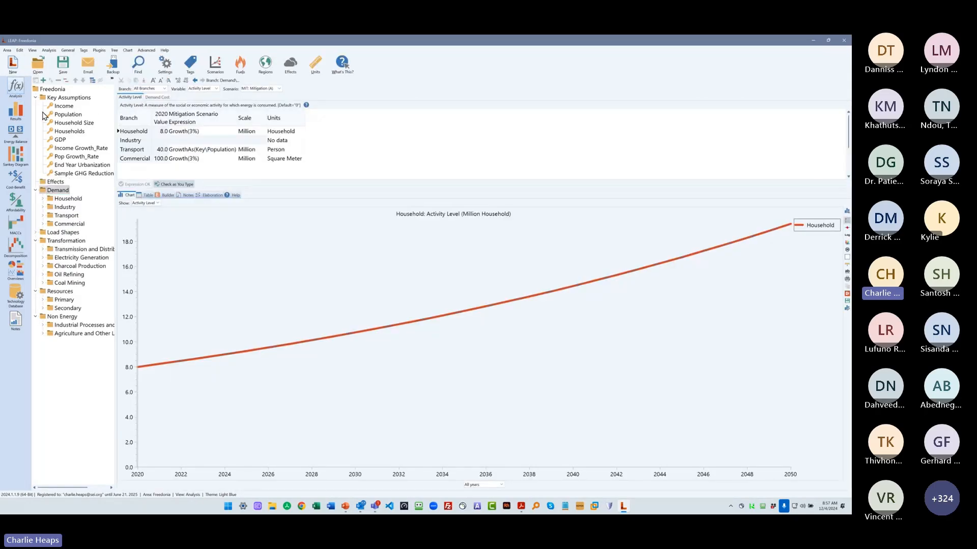
click(37, 68)
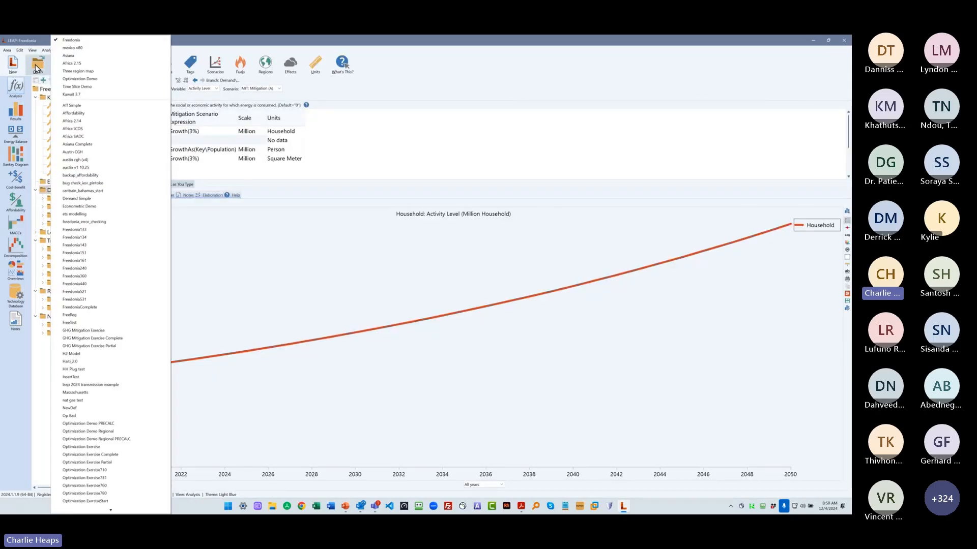
click(97, 71)
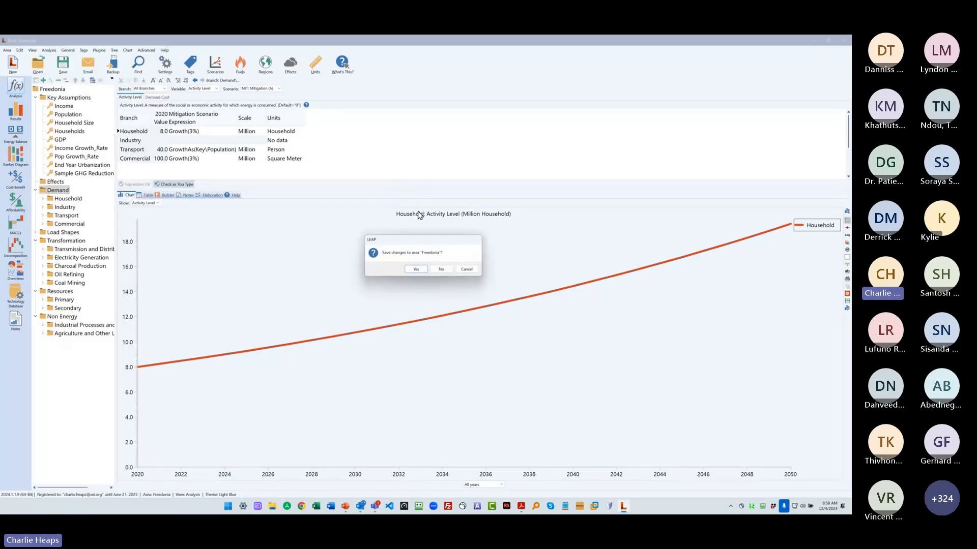
click(415, 270)
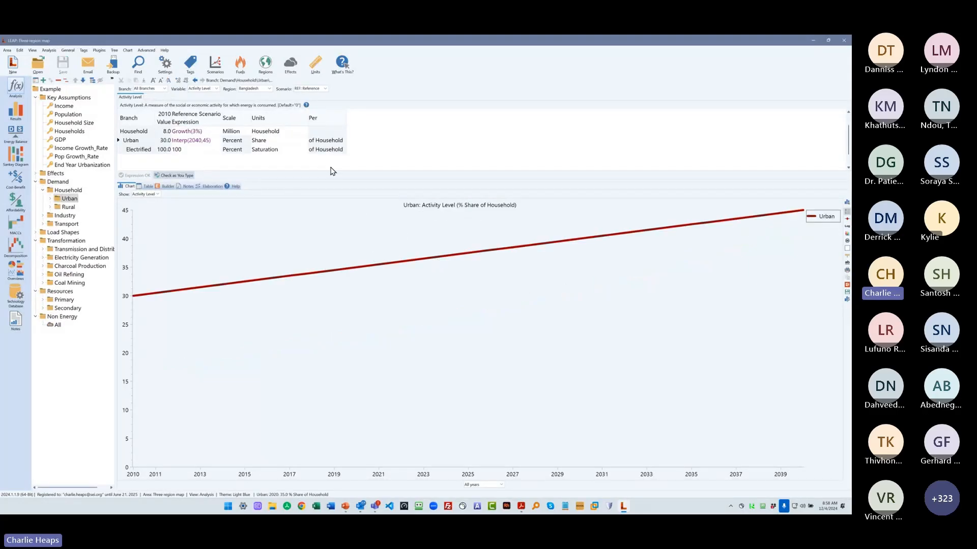
- Enlarge the data table and try to calculate the "Three region map" area to view its results
drag(330, 181, 328, 209)
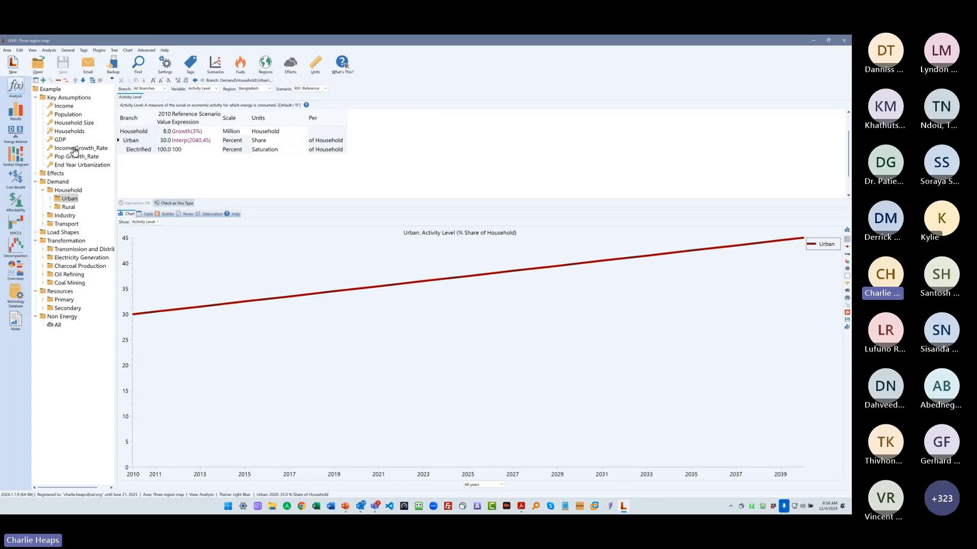
click(14, 113)
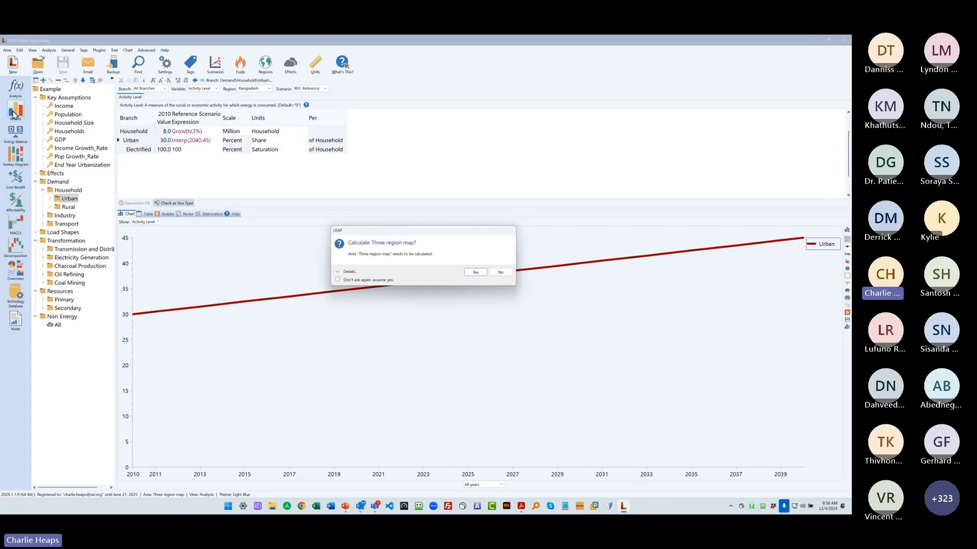
click(475, 272)
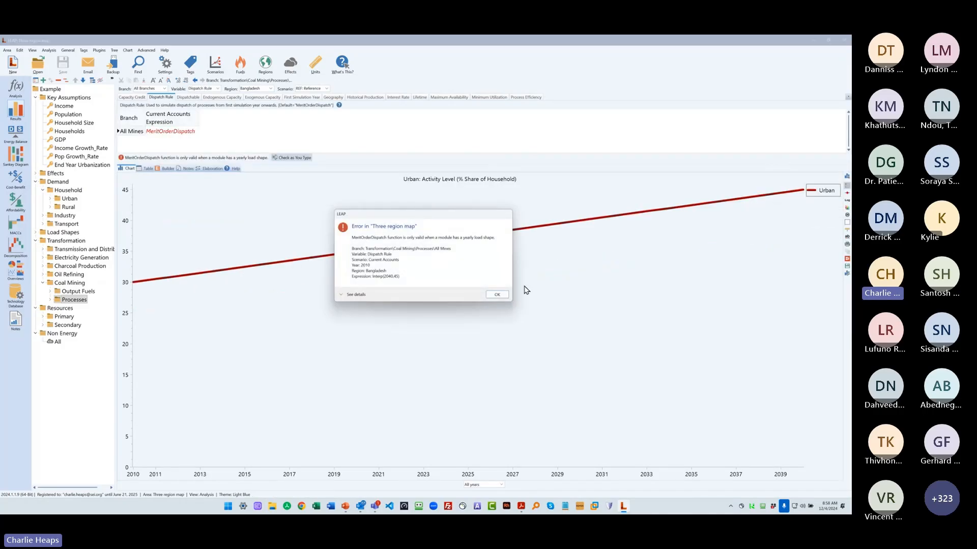
click(497, 294)
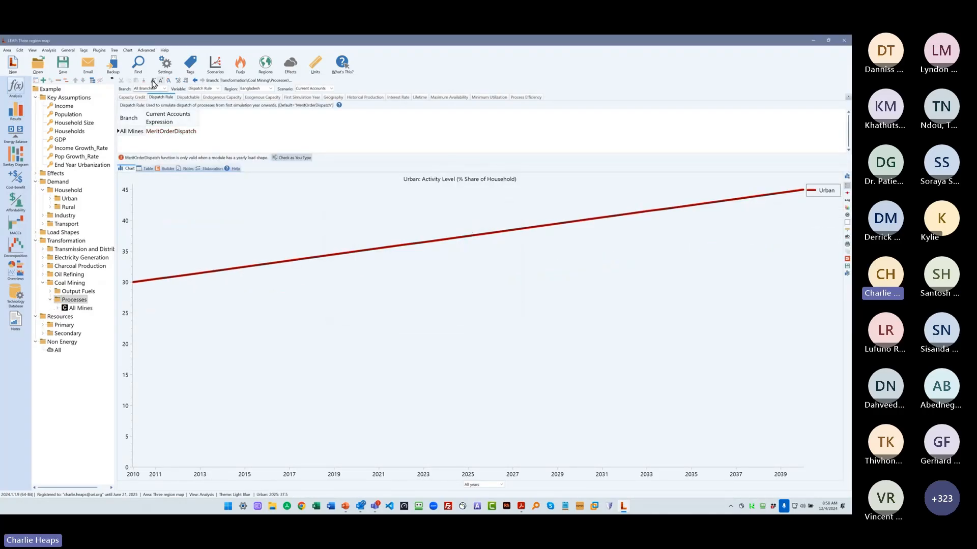
- Set the Dispatch Rule of All Mines in the Coal Mining processes to PercentShare
click(184, 131)
click(196, 131)
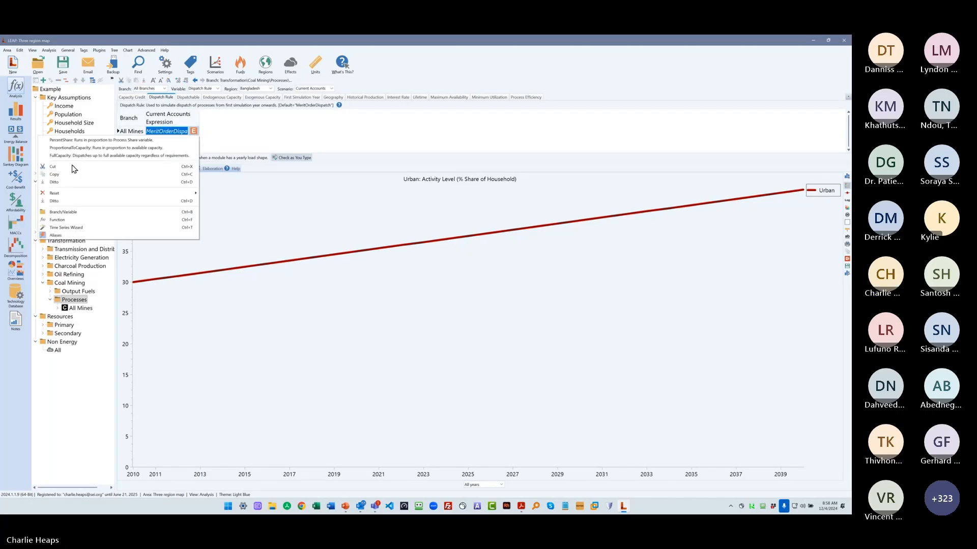
click(85, 140)
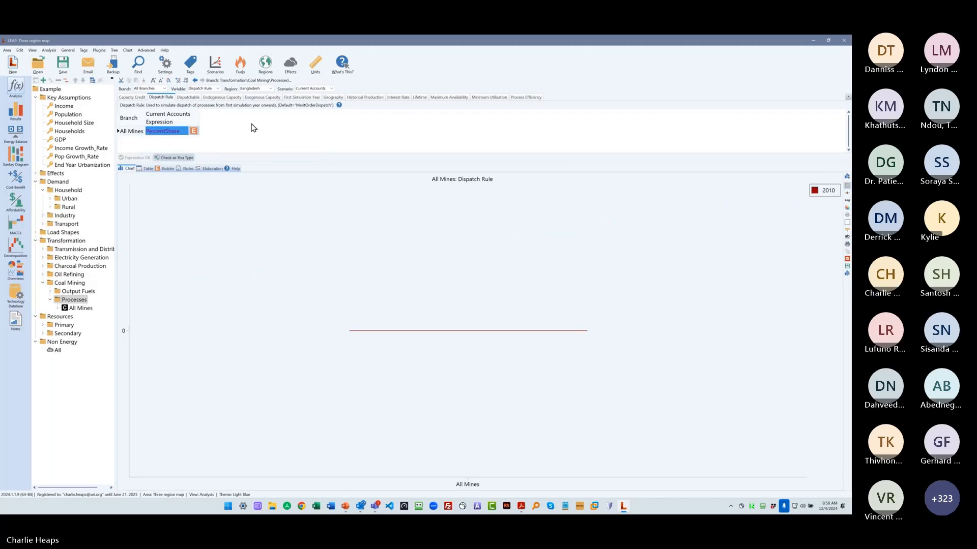
- Save the "Three region map" area and calculate it to view its results
click(63, 64)
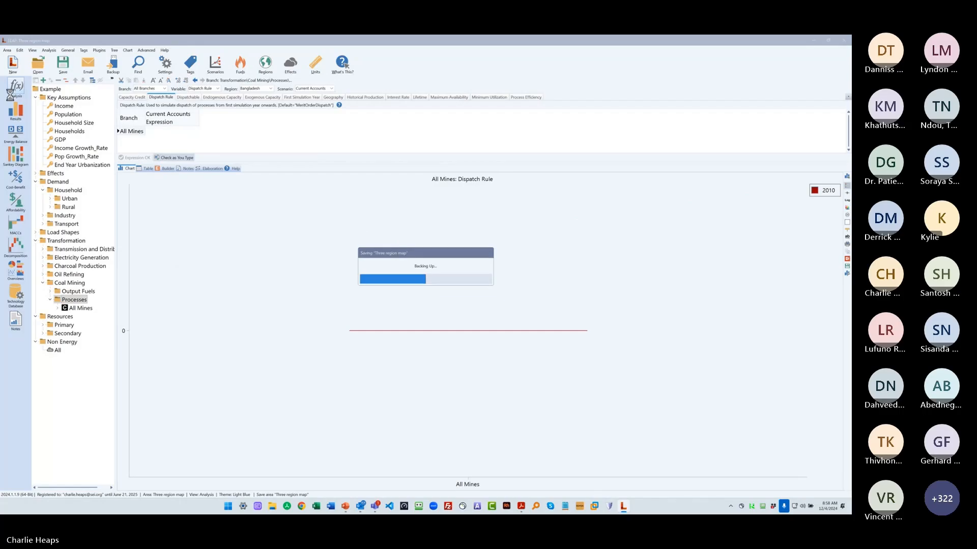
click(28, 114)
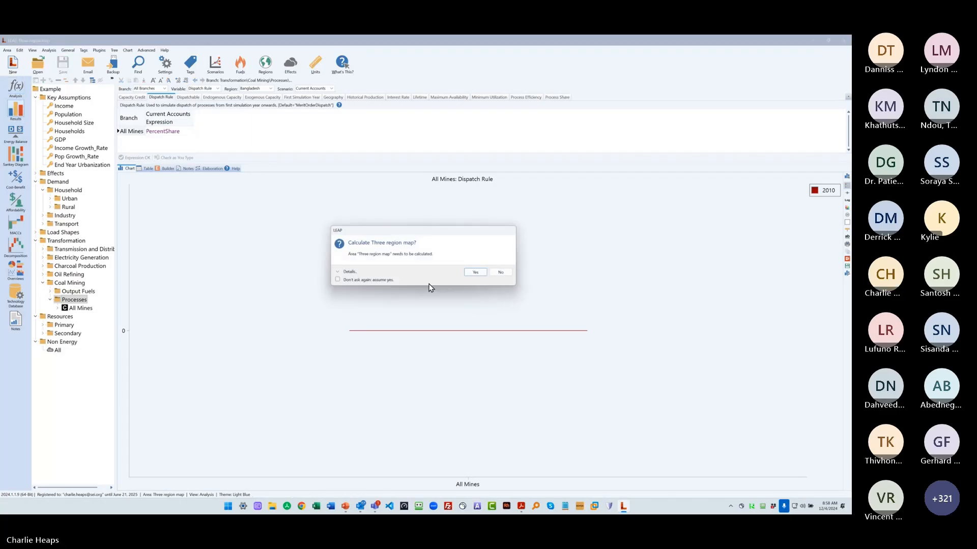
click(465, 275)
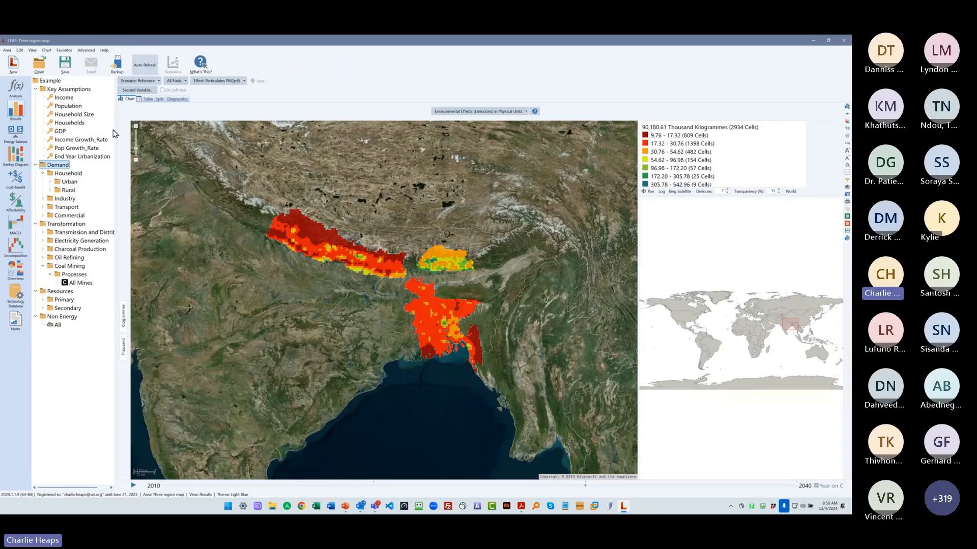
- Widen the branch tree, examine the gridded Particulates PM2pt5 map around Bangladesh at several scales, and review the available effects
drag(116, 250, 128, 249)
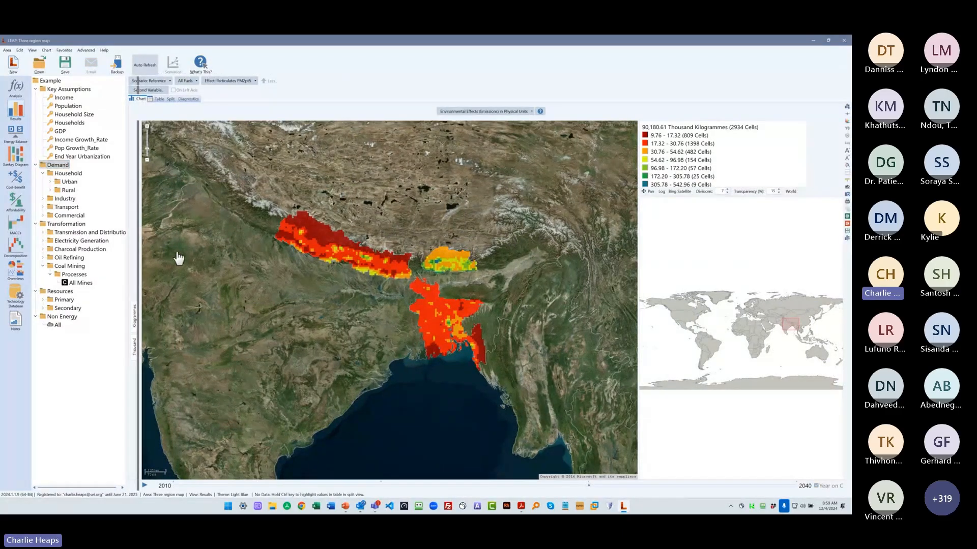
drag(257, 181, 532, 395)
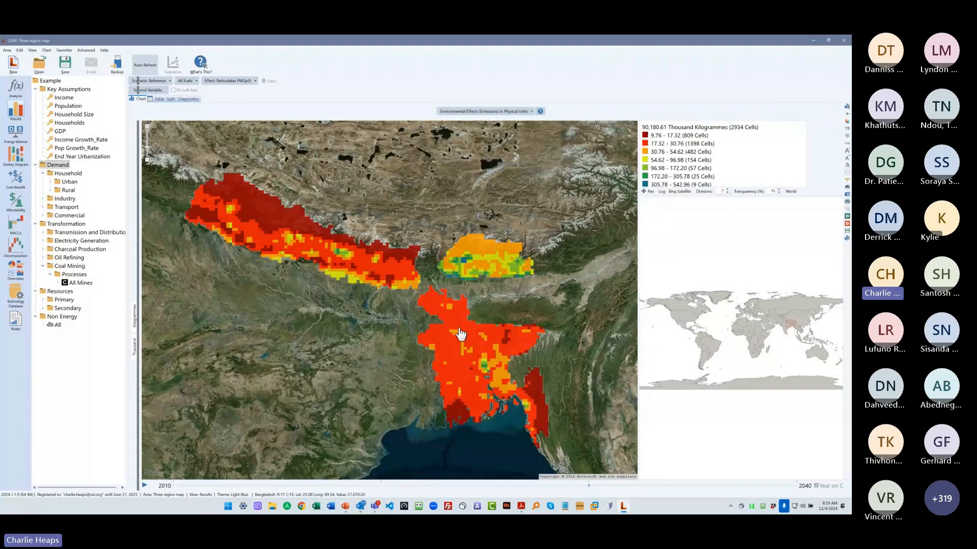
right_click(439, 335)
click(440, 337)
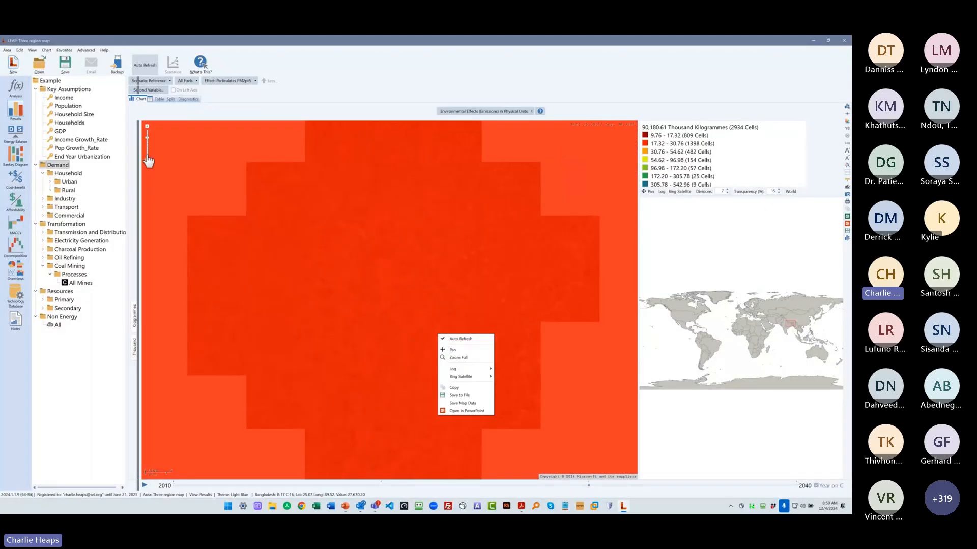
click(147, 161)
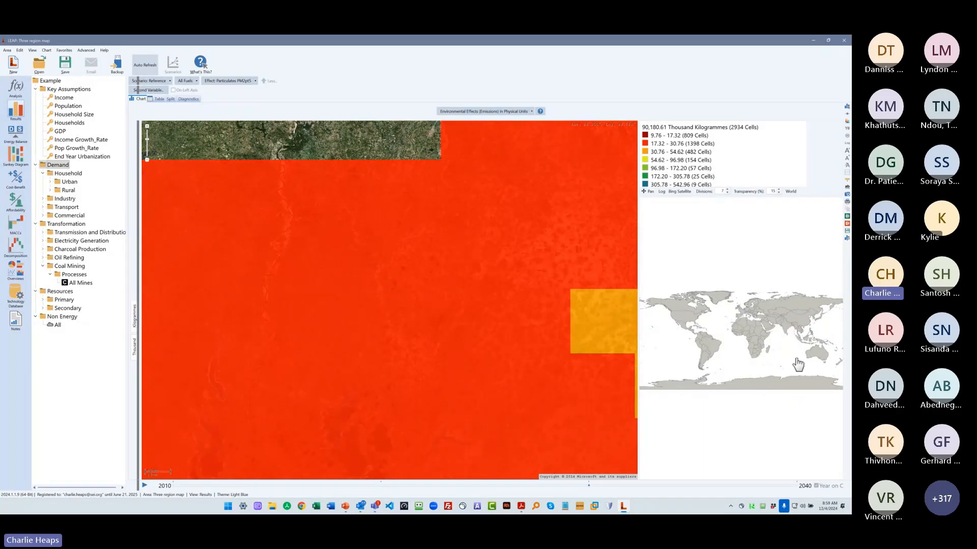
click(786, 329)
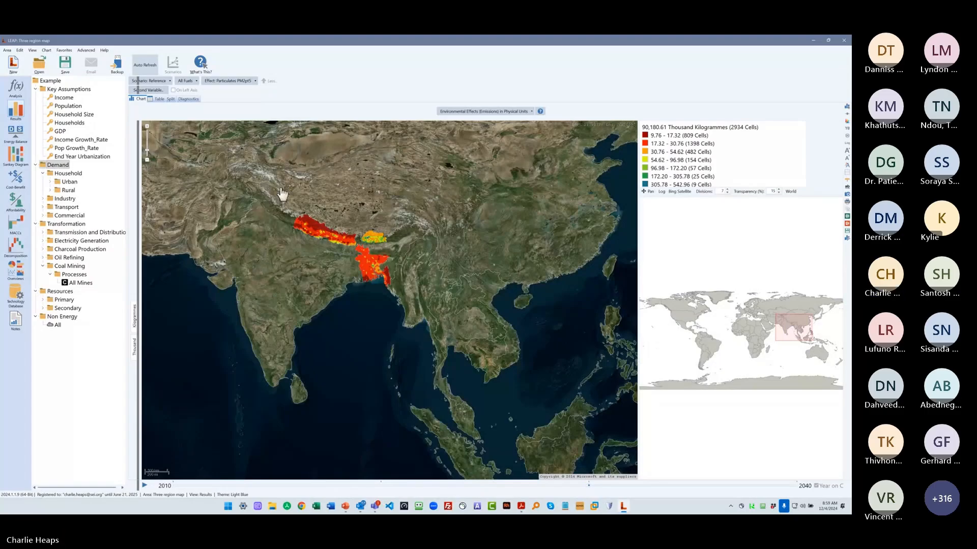
drag(280, 189, 428, 327)
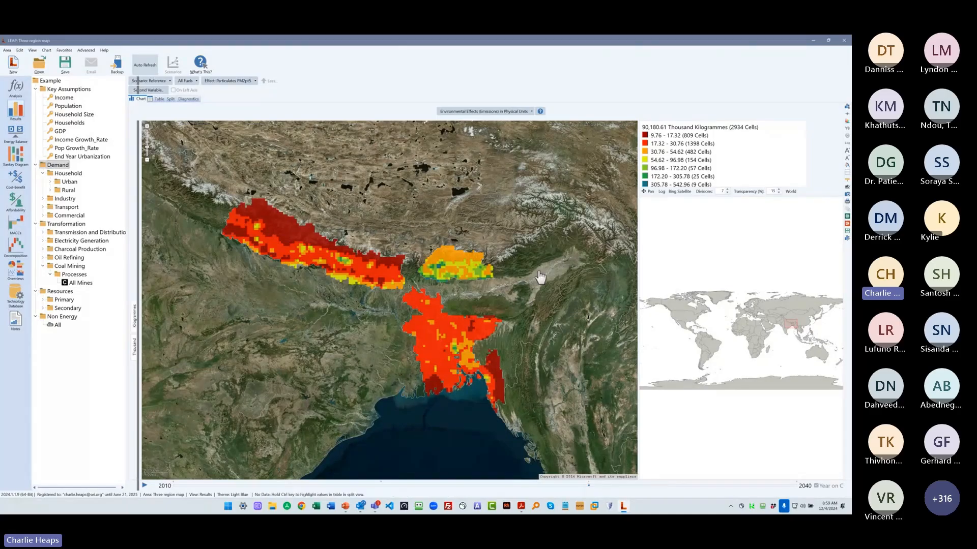
click(245, 83)
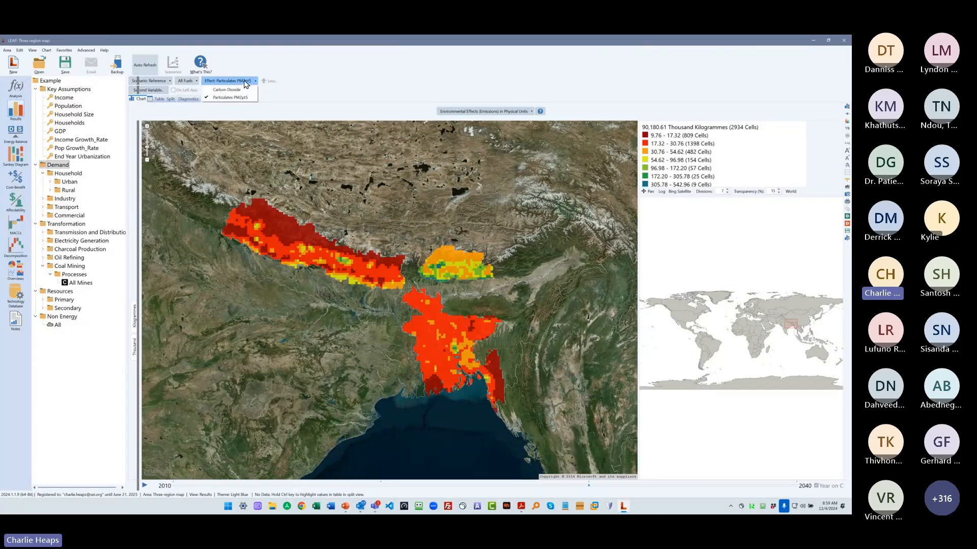
click(373, 204)
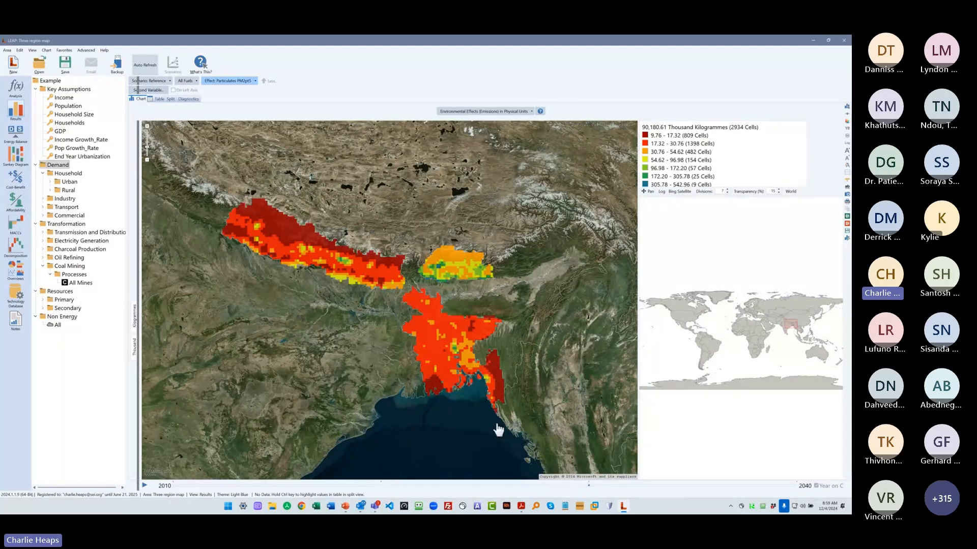
- Return to the Analysis view and show the Avg Environmental Loading data for Natural Gas Stoves under Urban Electrified Cooking
click(20, 86)
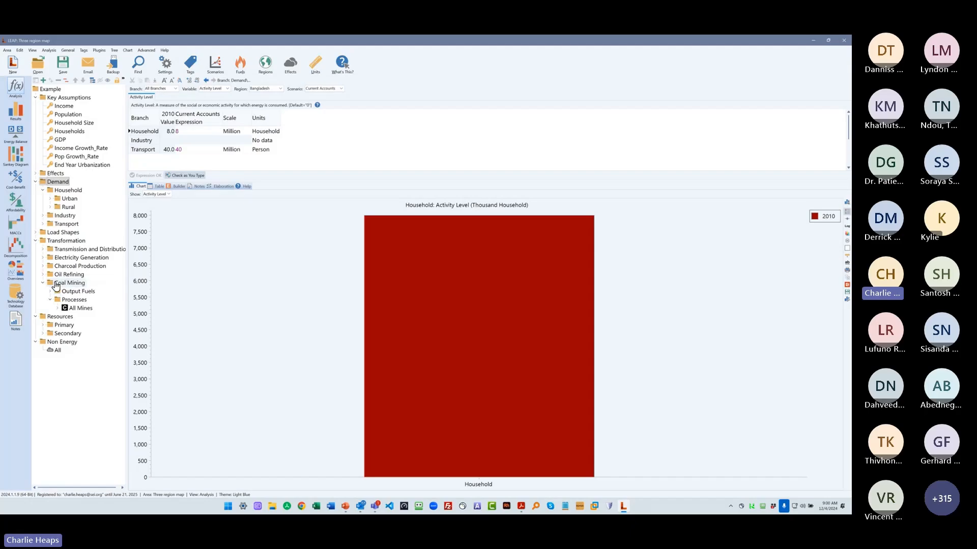
click(50, 198)
double_click(70, 209)
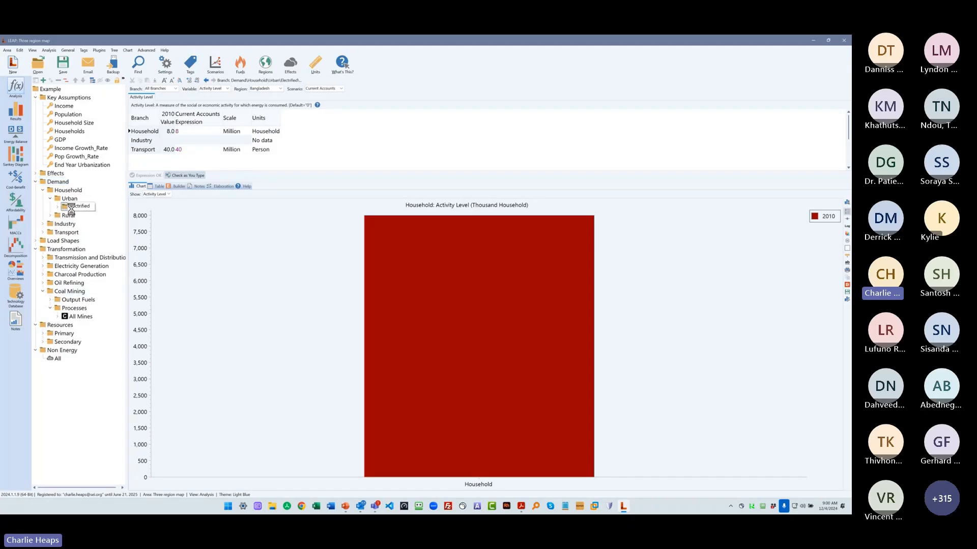
click(65, 240)
click(76, 241)
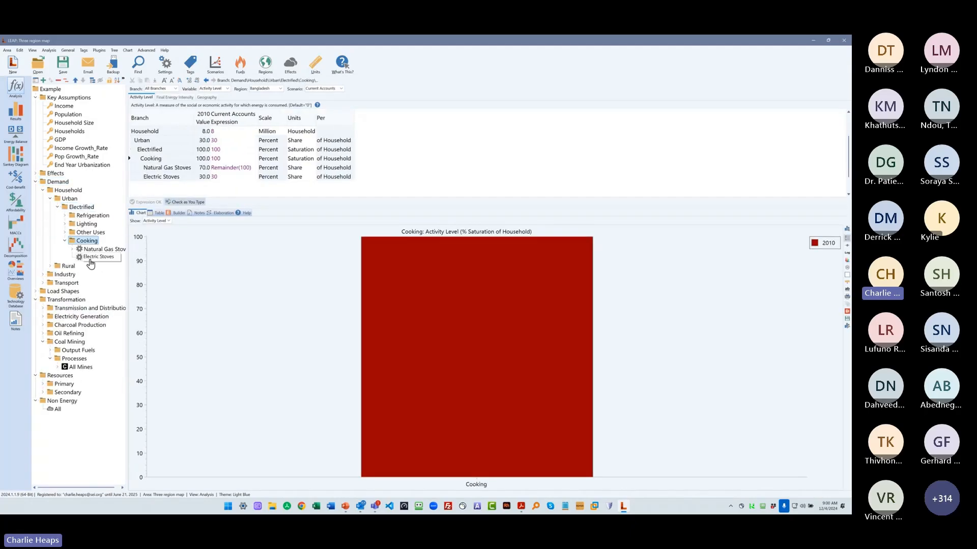
double_click(99, 249)
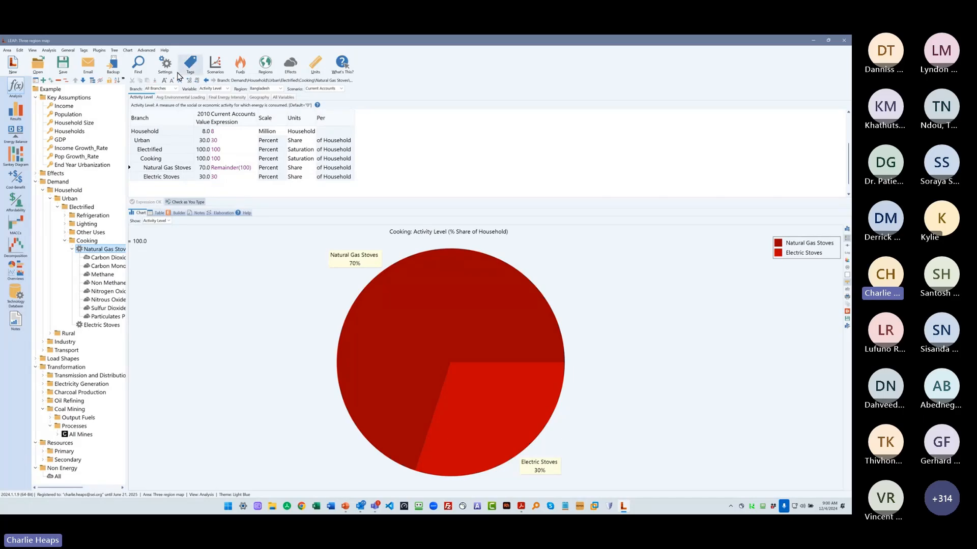
click(181, 97)
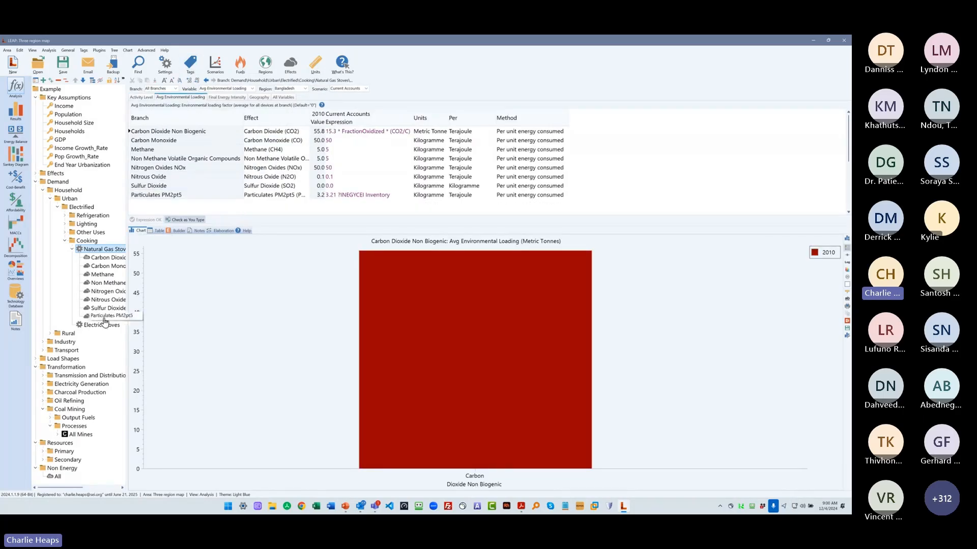
- Show the Geography variable for the cooking stoves and inspect the Natural Gas Stoves allocation expression
click(259, 97)
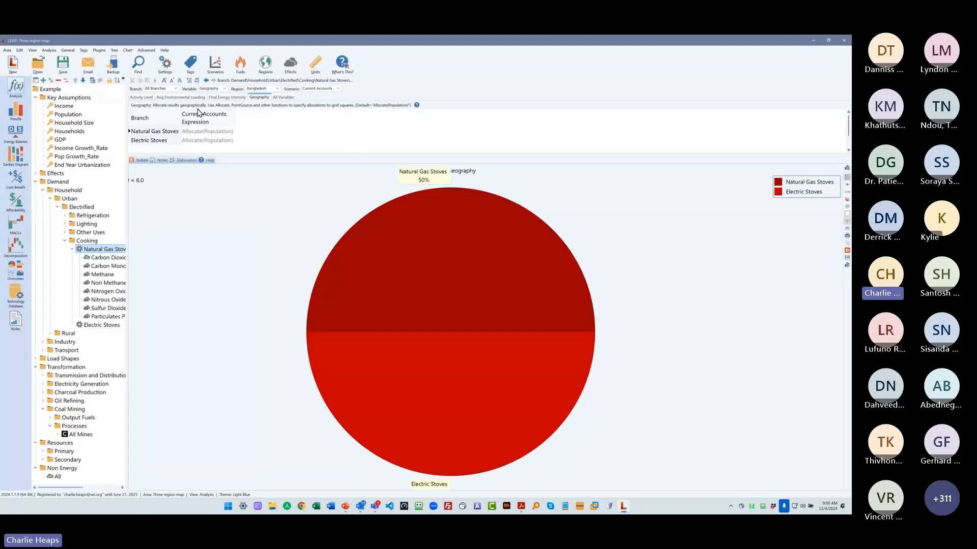
click(216, 135)
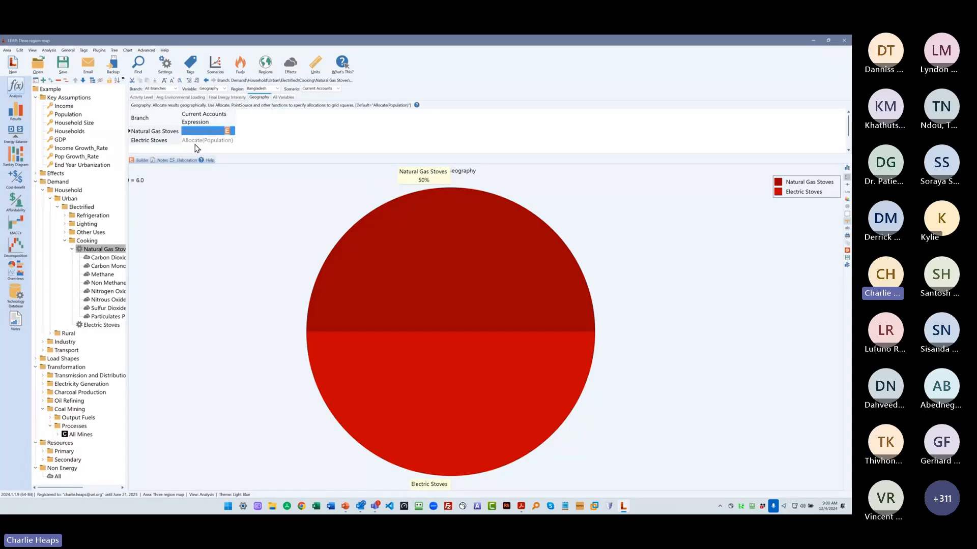
click(206, 132)
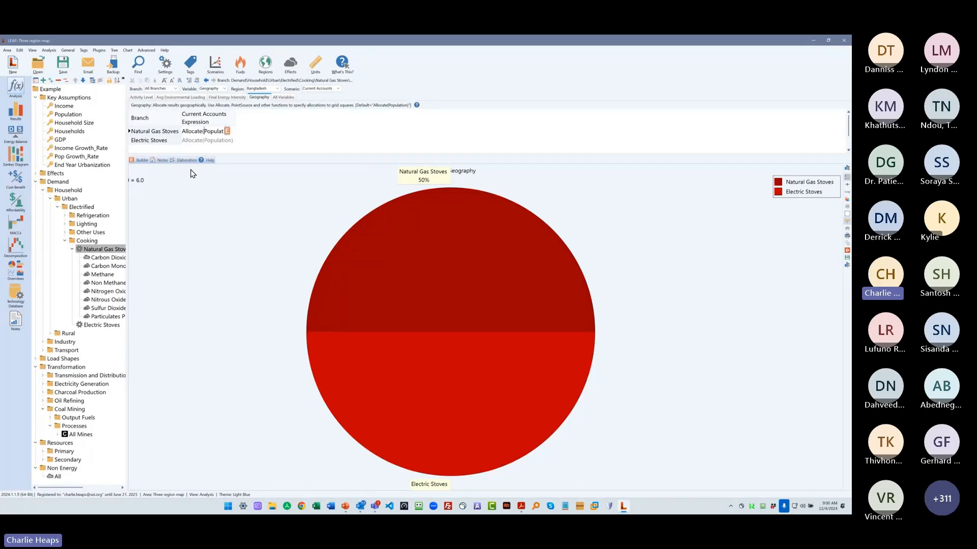
- Collapse the Urban branch and inspect the Geography expression of the Current technology under Passenger Road Cars
click(49, 199)
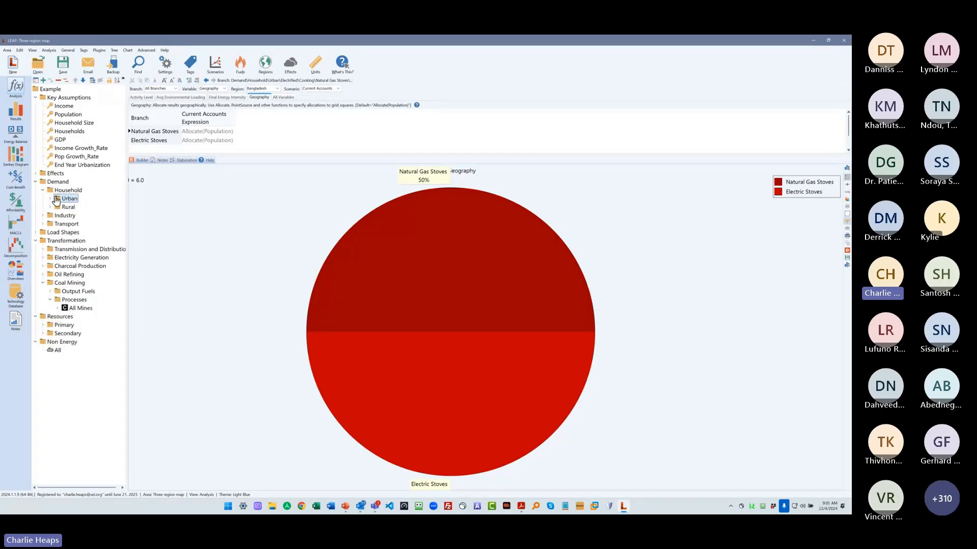
click(44, 224)
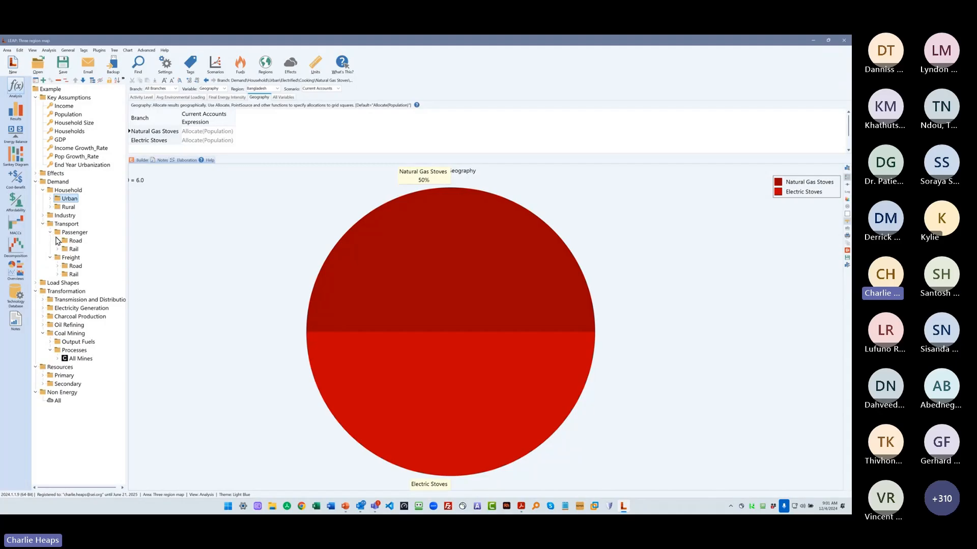
click(57, 241)
click(65, 249)
click(84, 258)
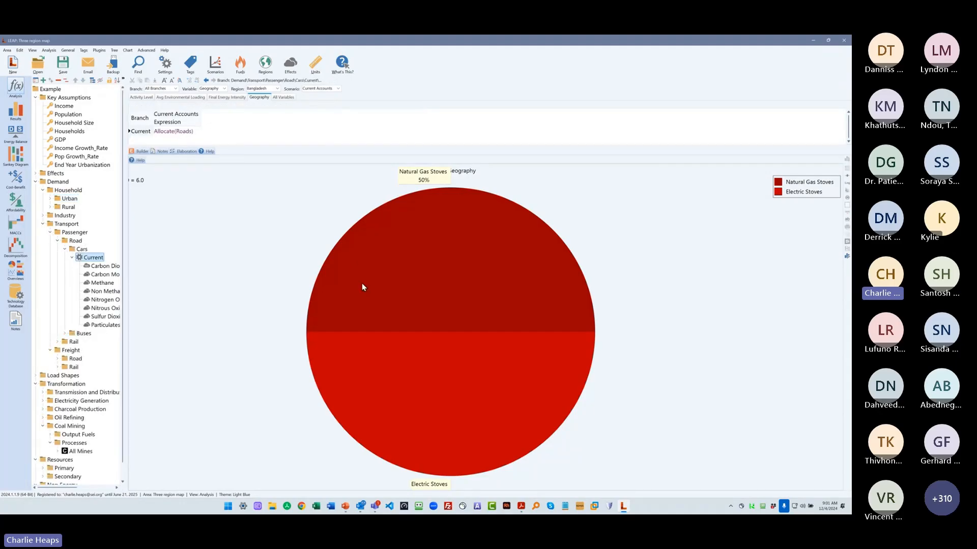
click(190, 133)
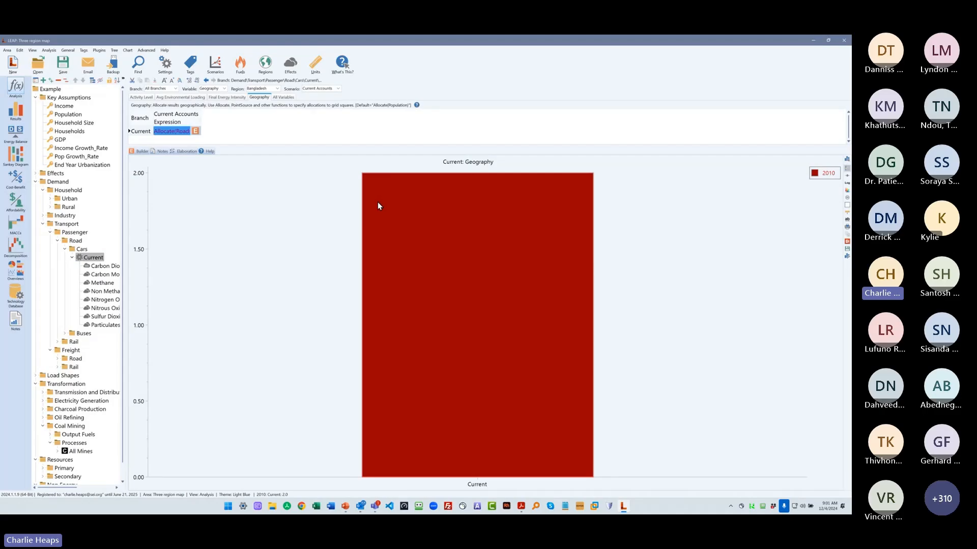
- Show the Geography expressions of the Electricity Generation processes and inspect the one for Existing Oil Combustion Turbine
click(42, 401)
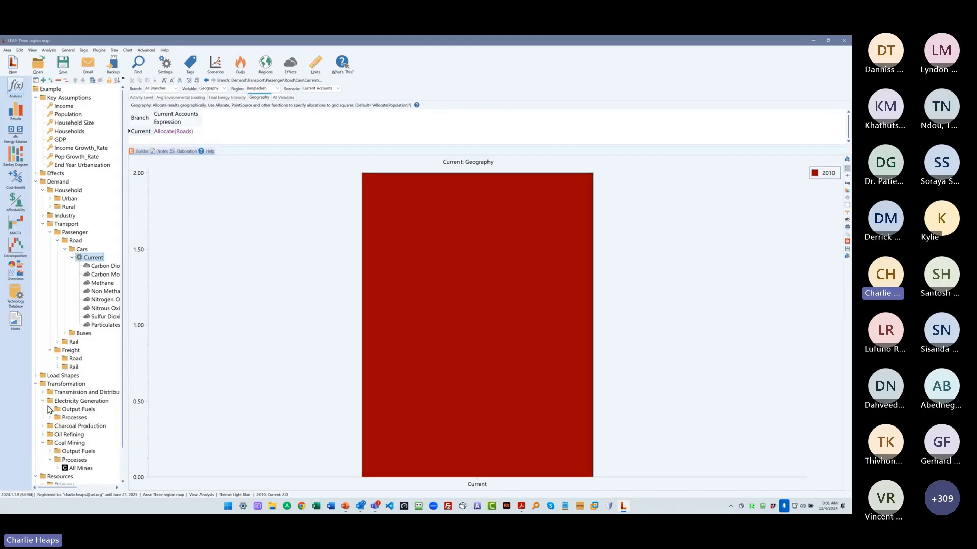
click(50, 418)
click(71, 417)
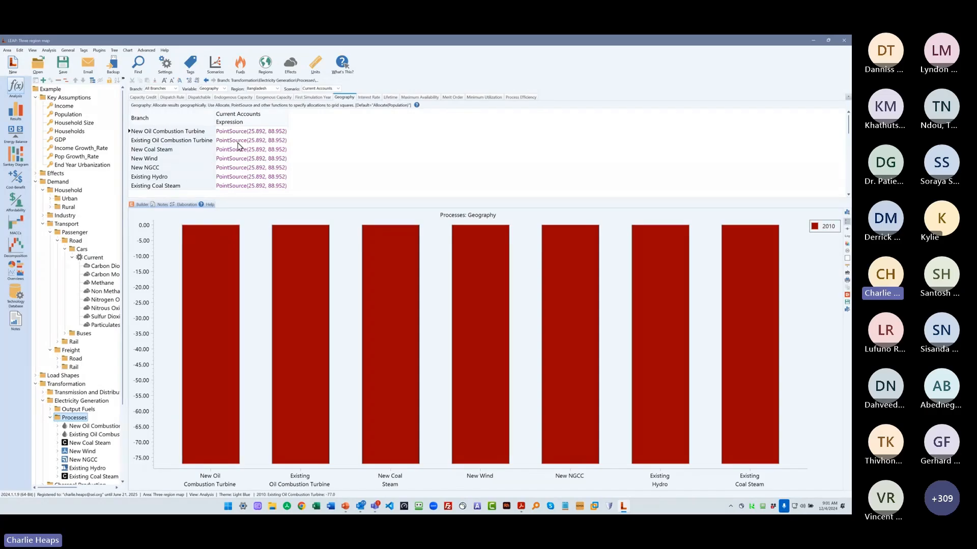
click(260, 142)
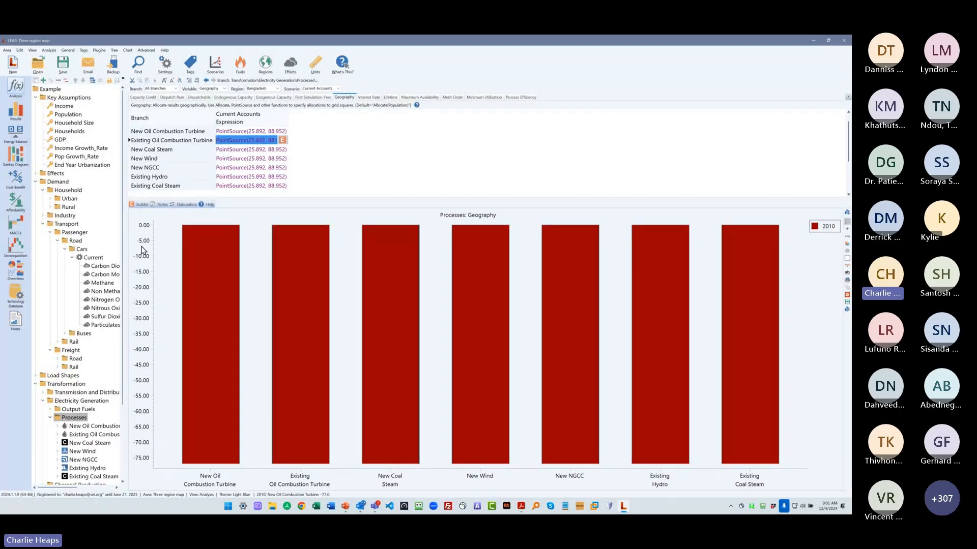
- Return to the Results view and zoom the PM2pt5 emissions map in on the three regions
click(16, 116)
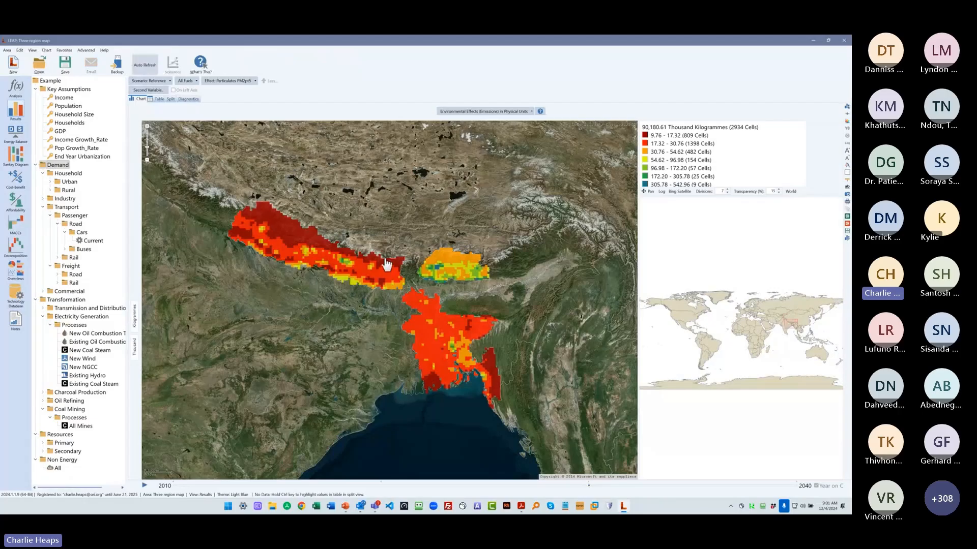
drag(196, 177, 549, 457)
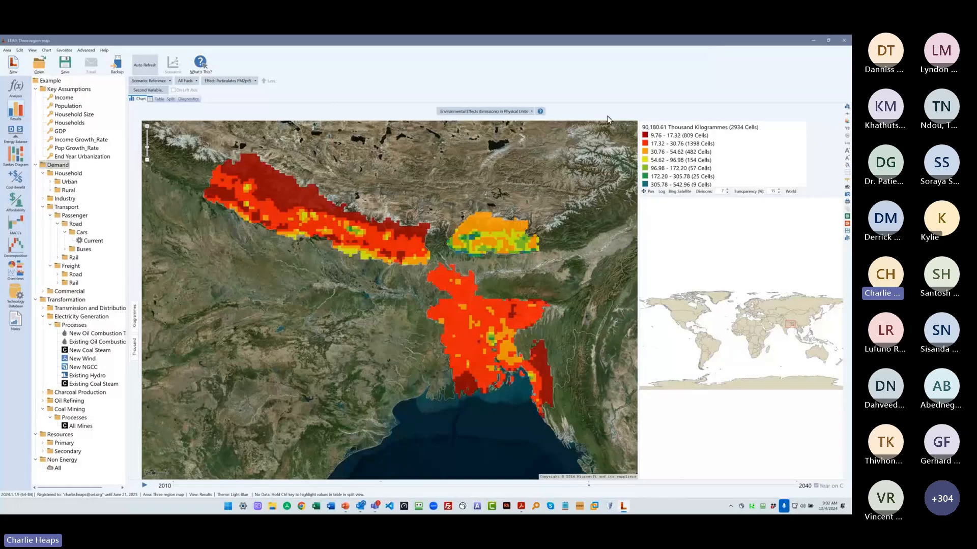
- Return to the Analysis view, open the "Time Slice Demo" area, saving the changes to "Three region map", and widen the branch tree
click(15, 86)
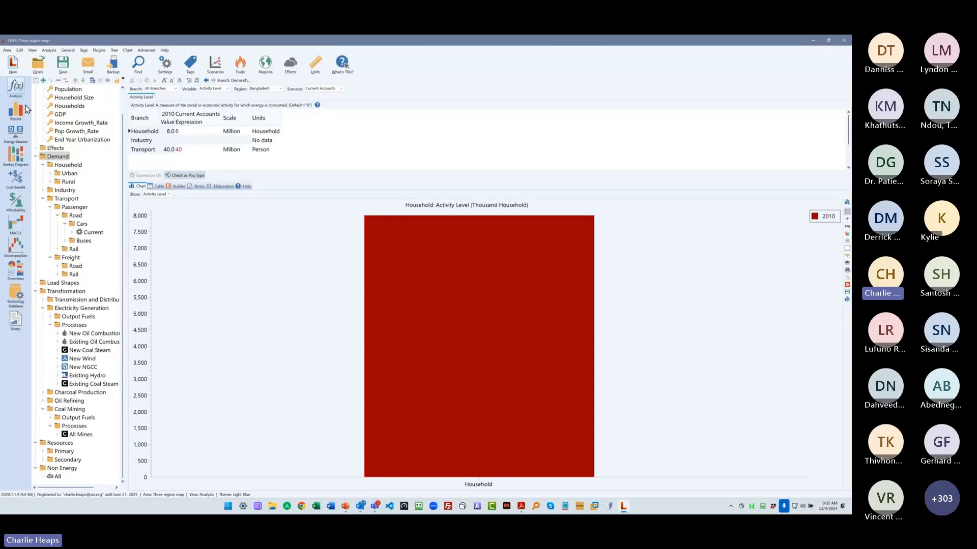
click(38, 69)
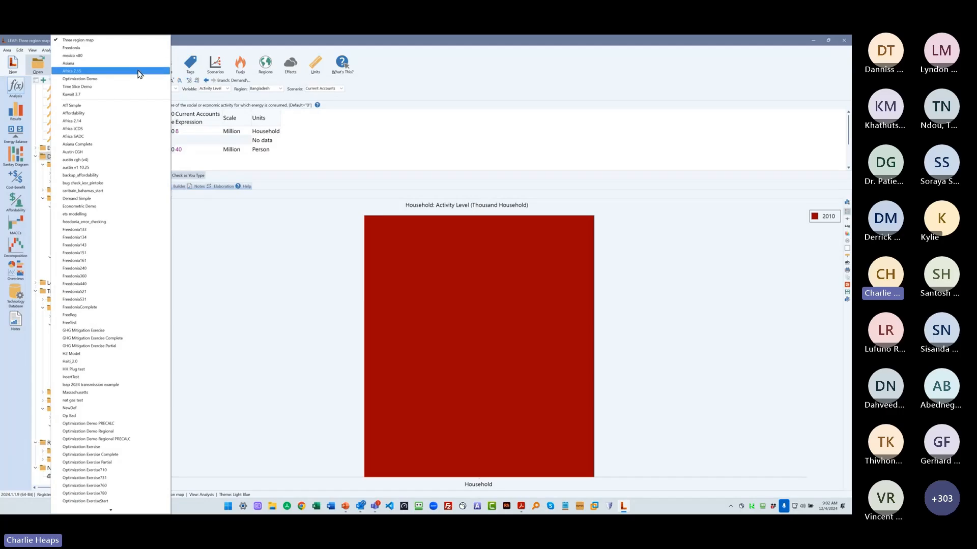
click(131, 87)
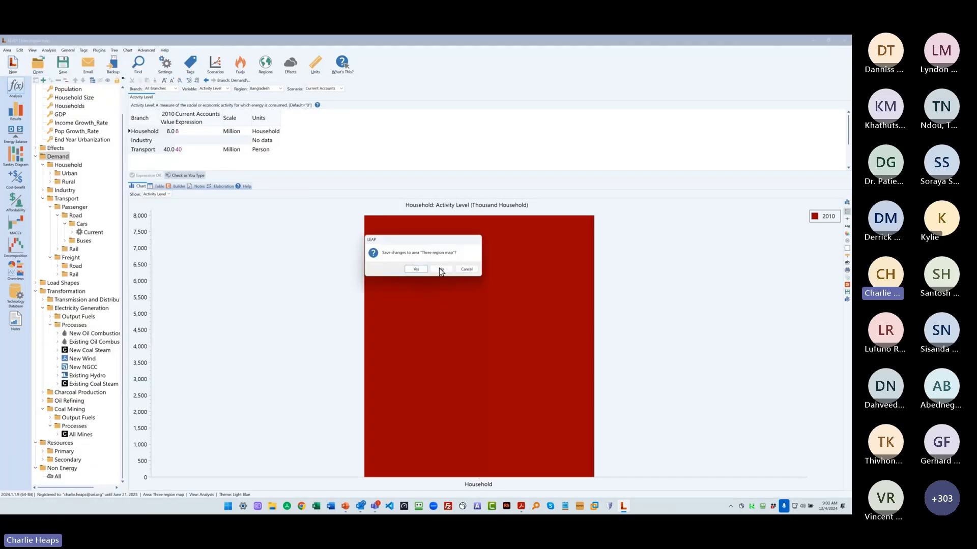
click(421, 273)
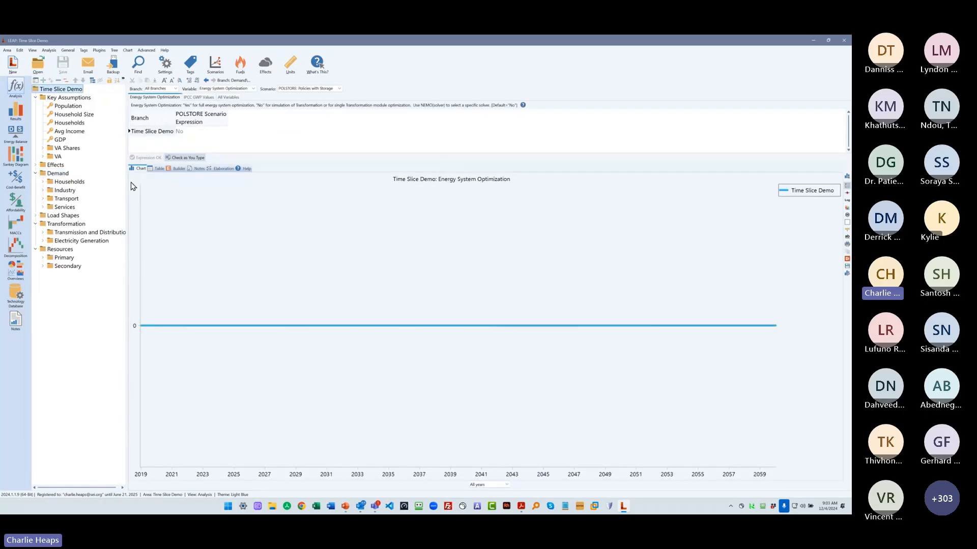
drag(127, 188, 135, 192)
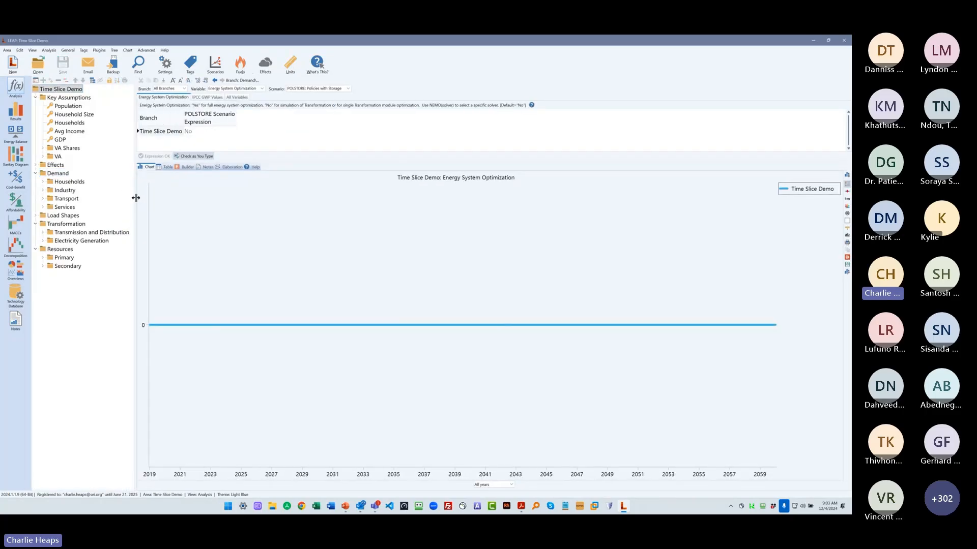
- Collapse the Key Assumptions branch and expand the Households branch under Demand to view its end uses
click(35, 97)
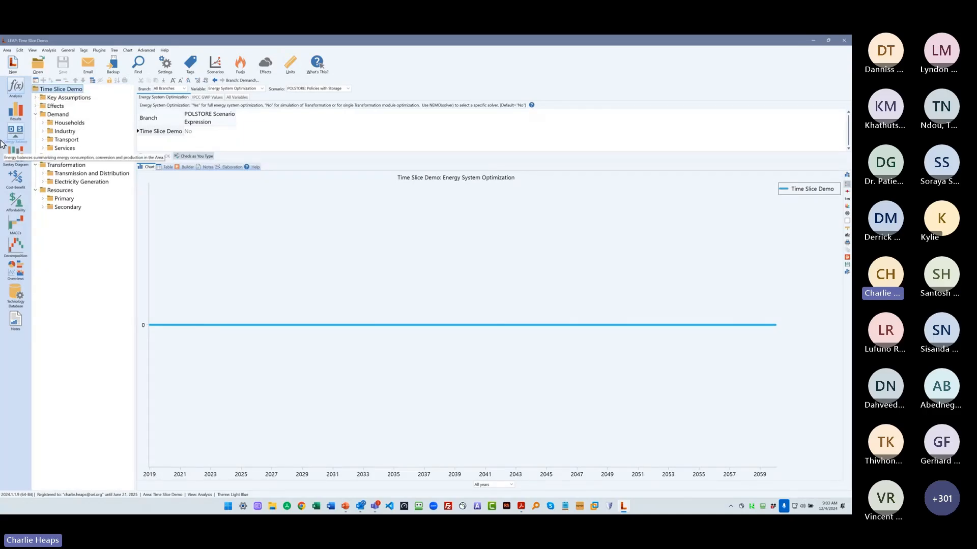
double_click(80, 123)
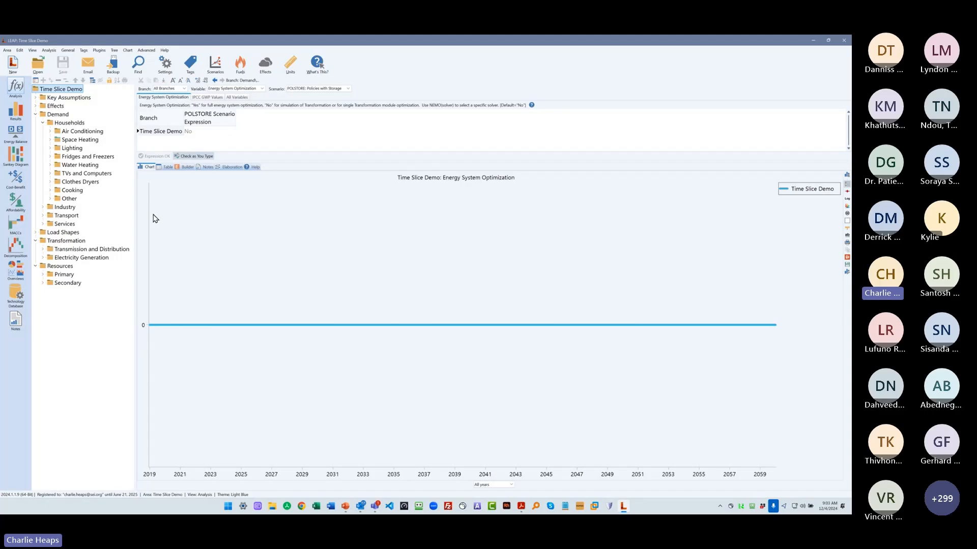
- Show the Energy Demand Final Units chart in the Results view for the Baseline scenario
click(15, 108)
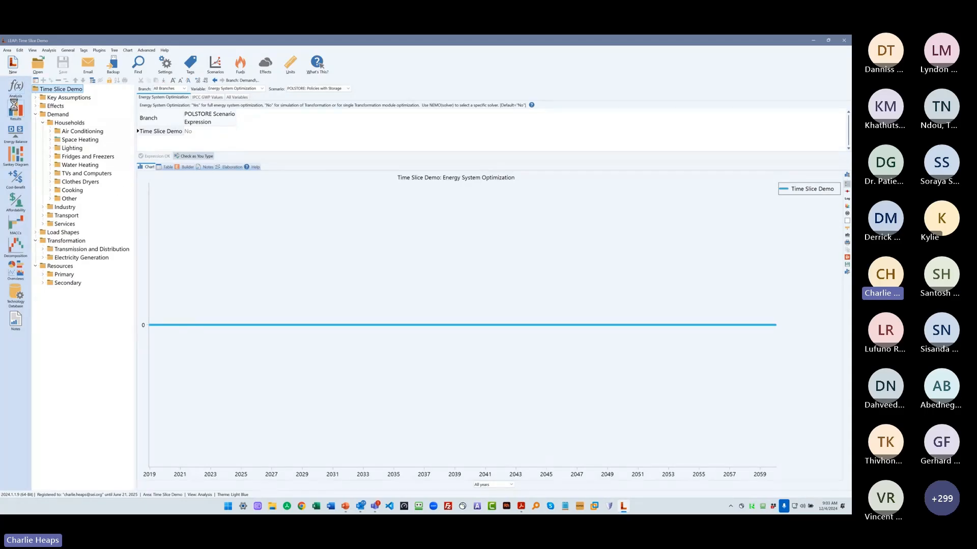
click(465, 103)
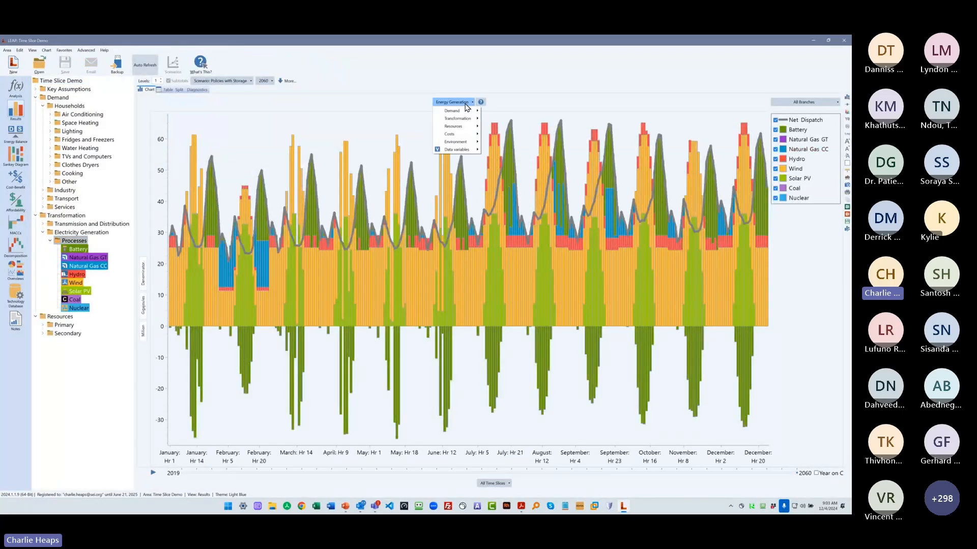
mouse_move(458, 110)
click(503, 114)
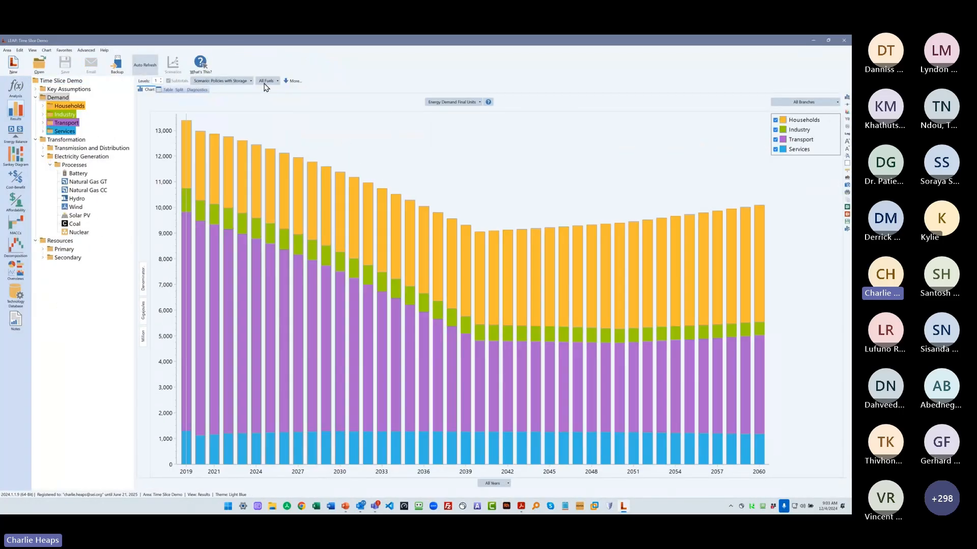
click(224, 81)
click(214, 88)
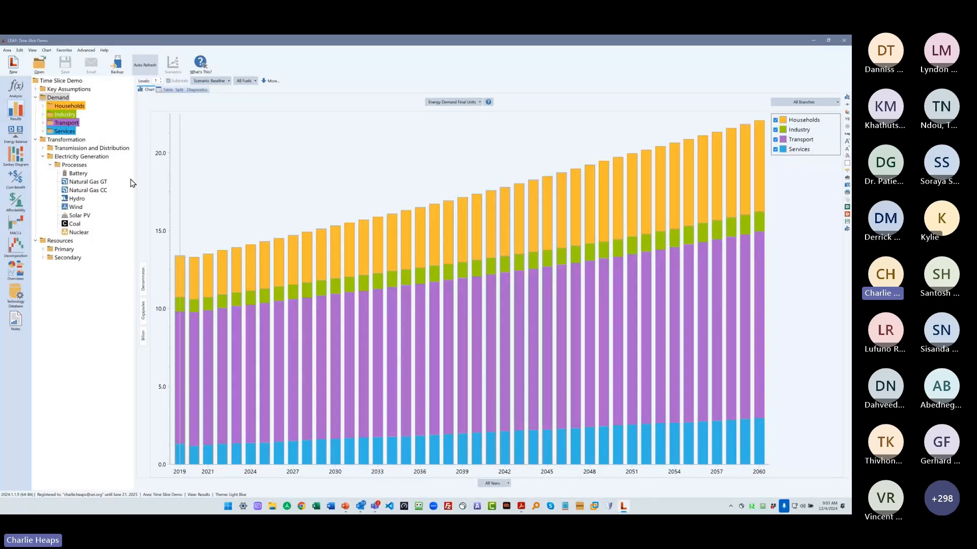
- Narrow the branch tree and restrict the energy demand chart to the Electricity fuel
drag(134, 182, 111, 180)
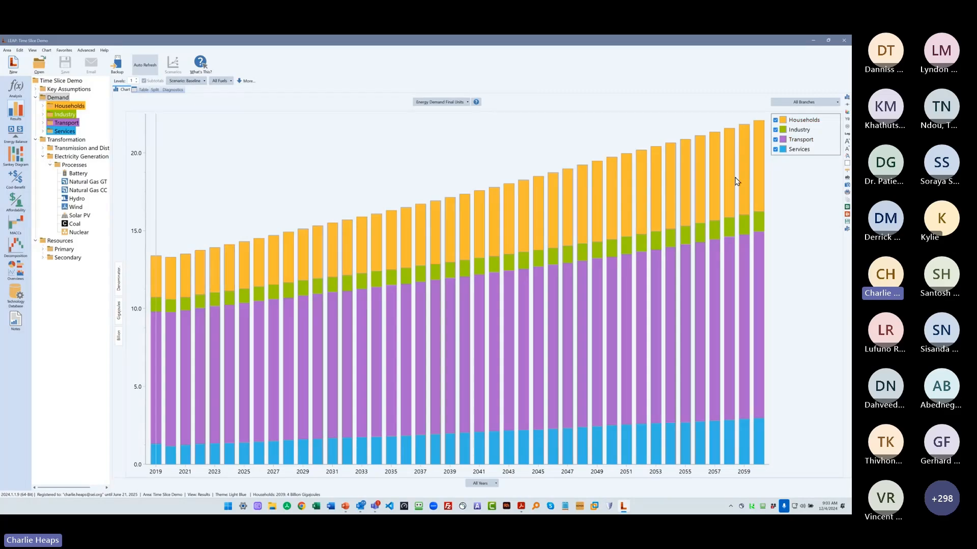
click(218, 82)
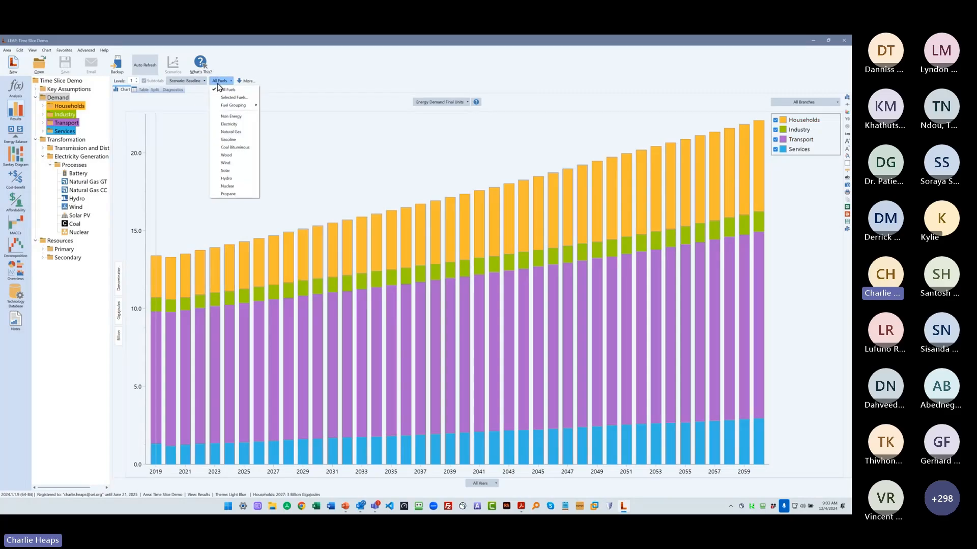
click(243, 125)
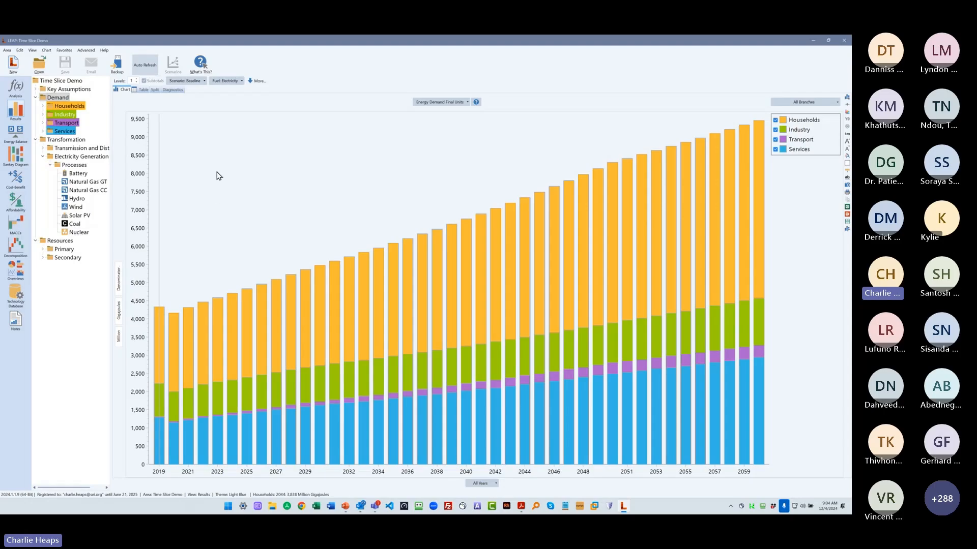
- Show the demand Power Load Shape chart for 2060 and break it down to two branch levels
click(443, 103)
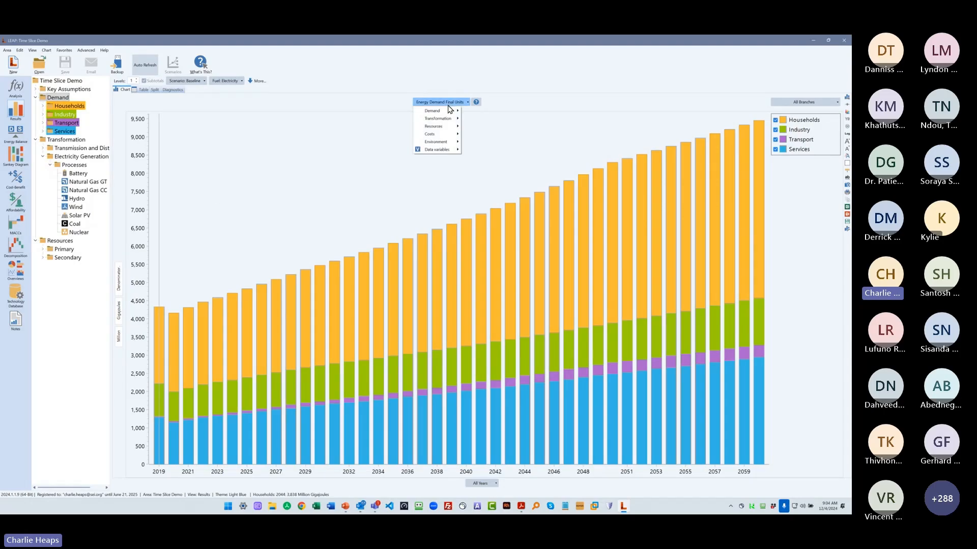
mouse_move(433, 112)
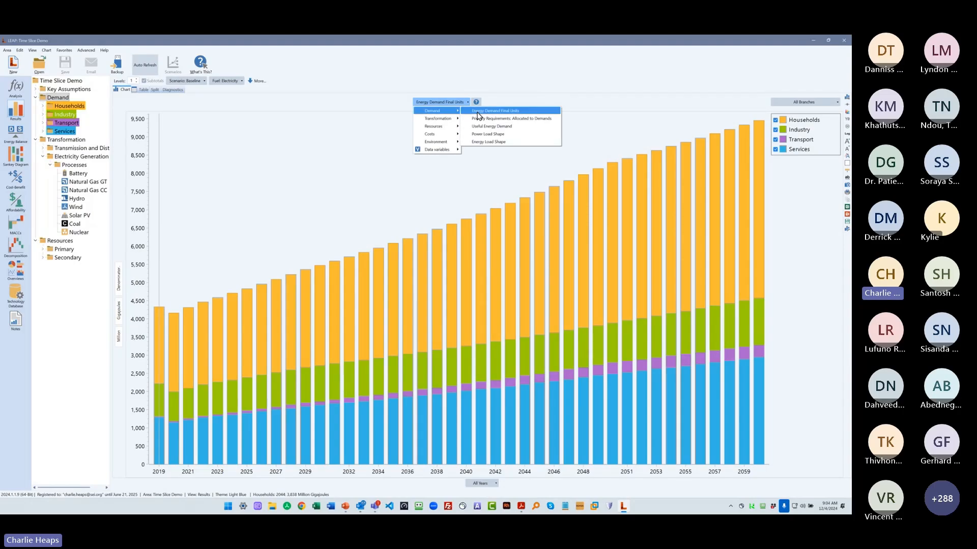
click(516, 134)
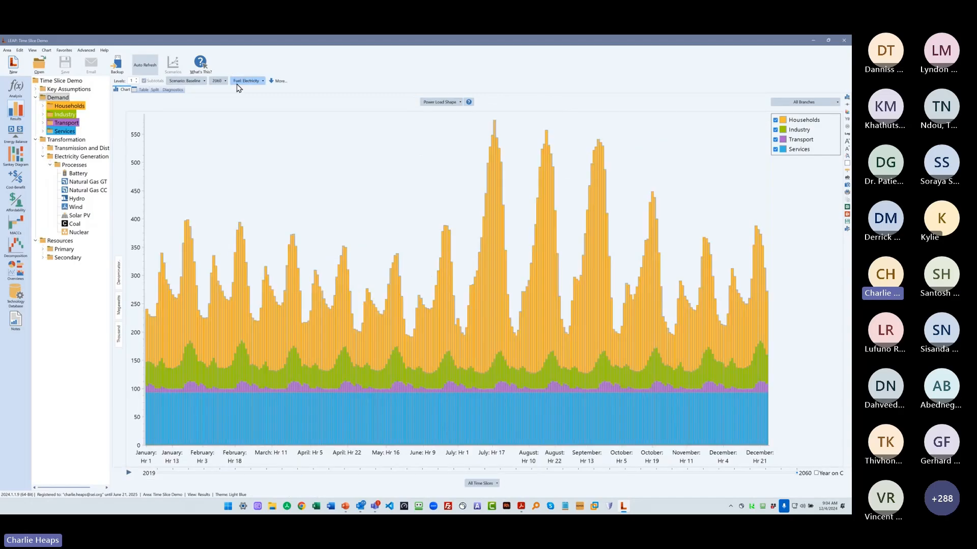
click(219, 80)
click(239, 407)
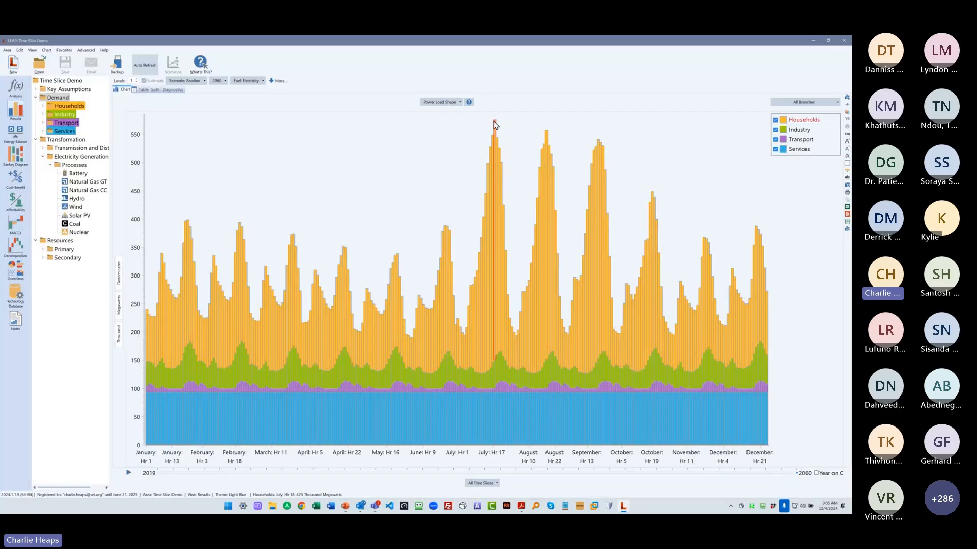
click(137, 79)
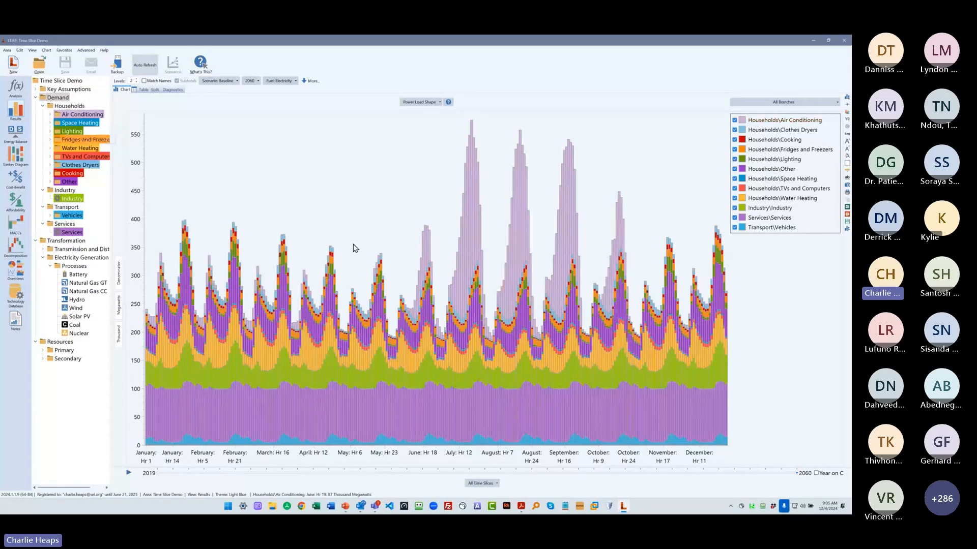
- In the Analysis view, examine the Baseline activity level of the Current technology under Households' Air Conditioning
click(15, 91)
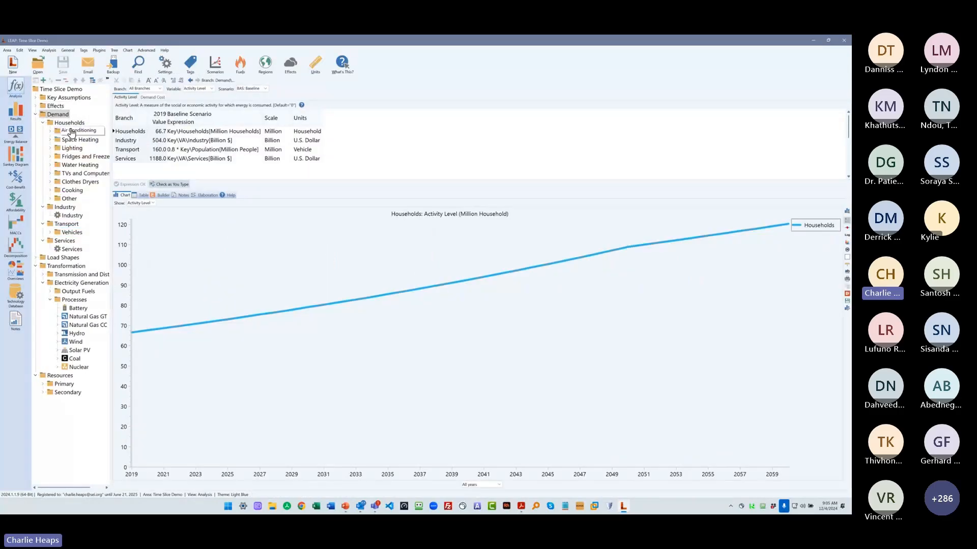
click(71, 131)
click(79, 139)
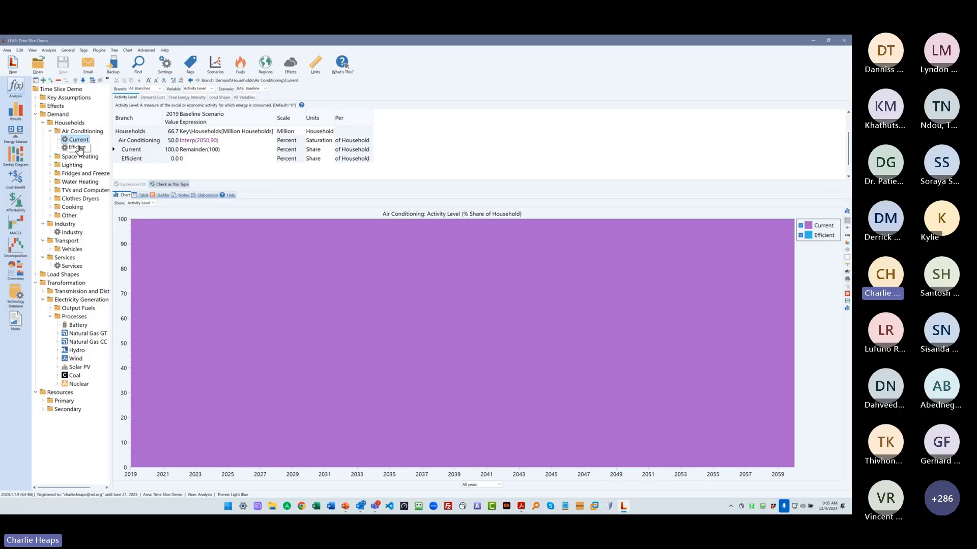
click(217, 148)
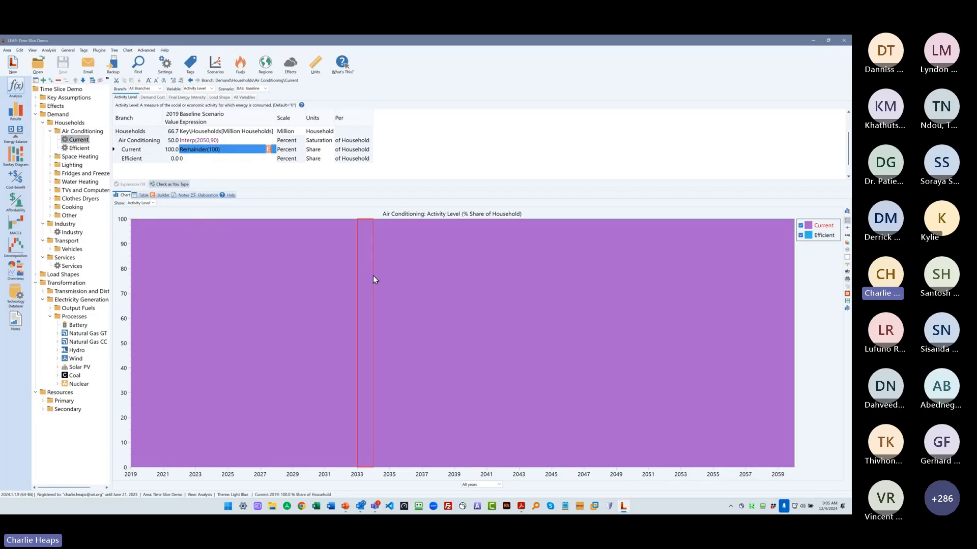
click(798, 227)
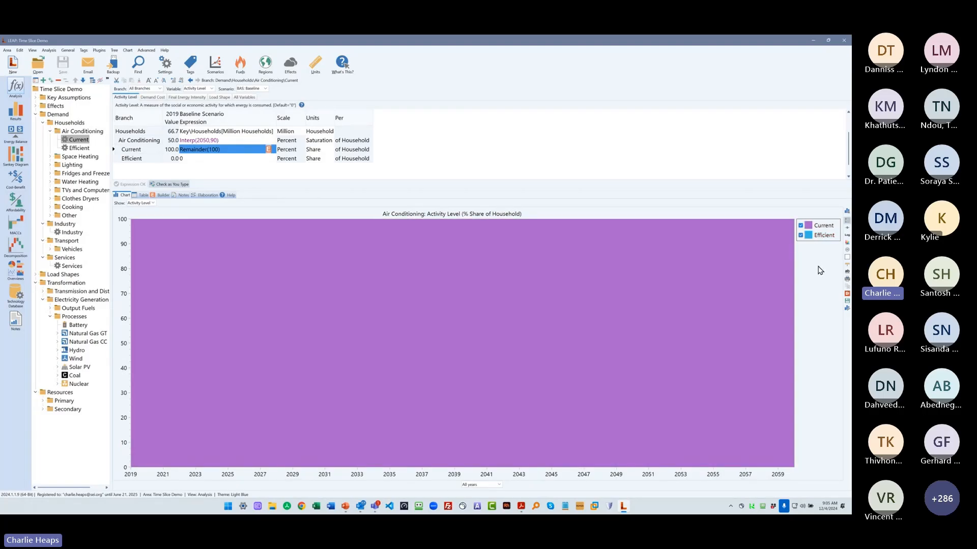
- Switch to the Policies scenario and examine the air conditioning technologies' activity levels and final energy intensities
click(245, 88)
click(264, 111)
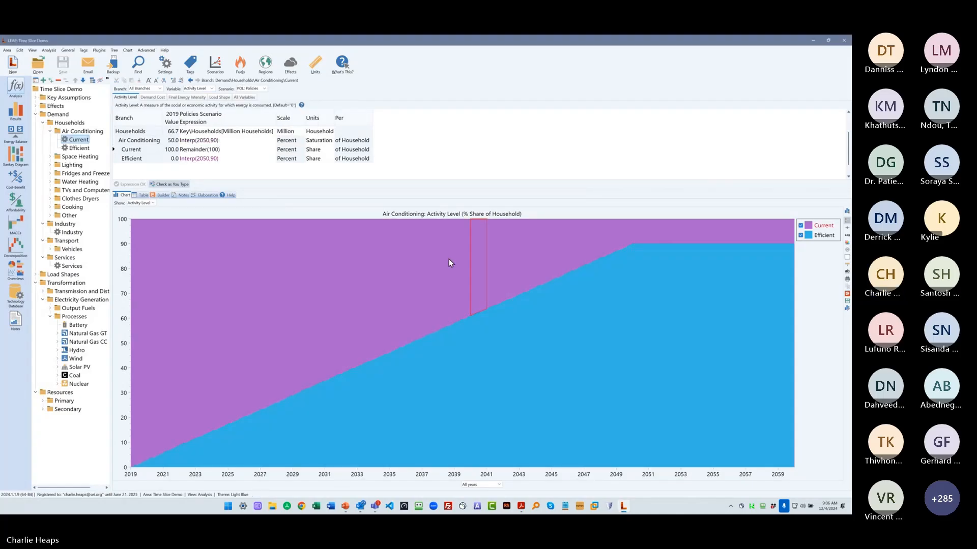
click(214, 158)
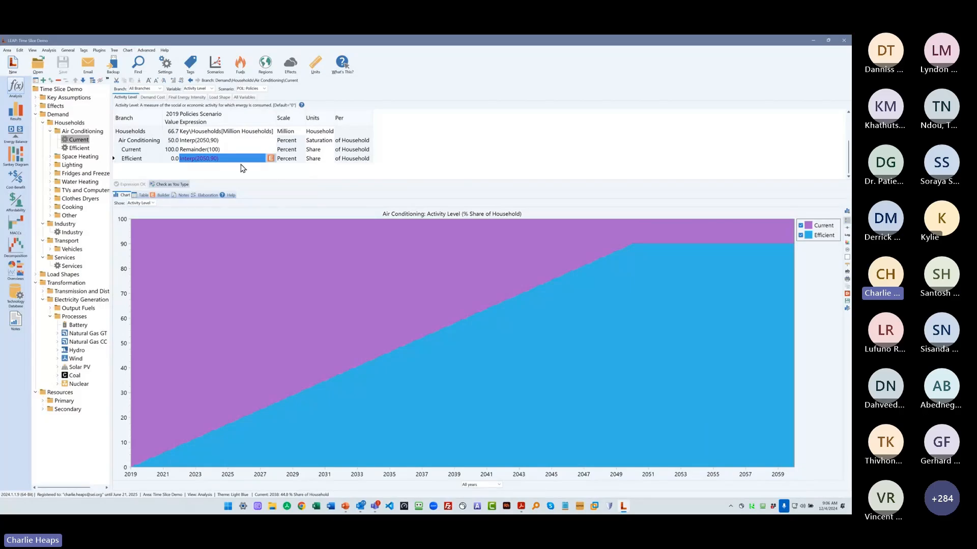
click(189, 97)
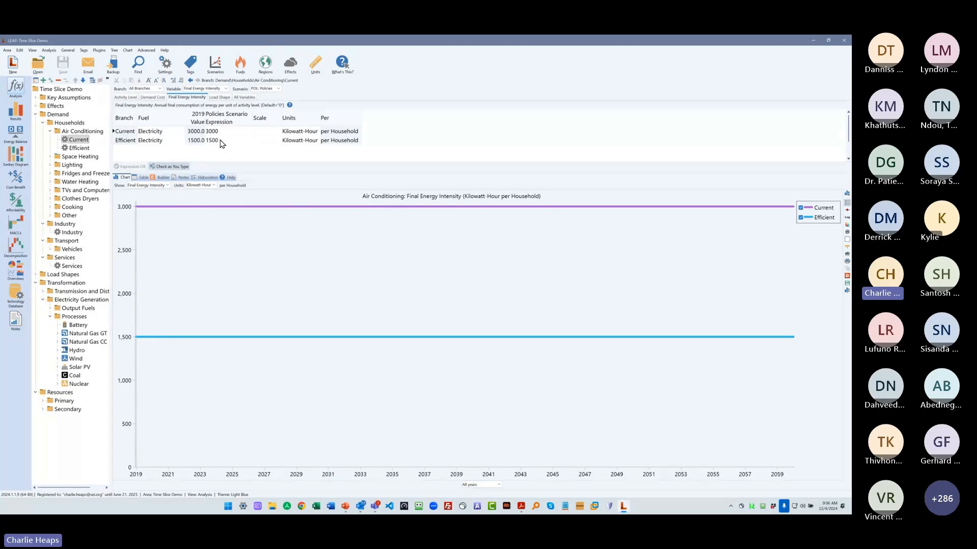
click(125, 97)
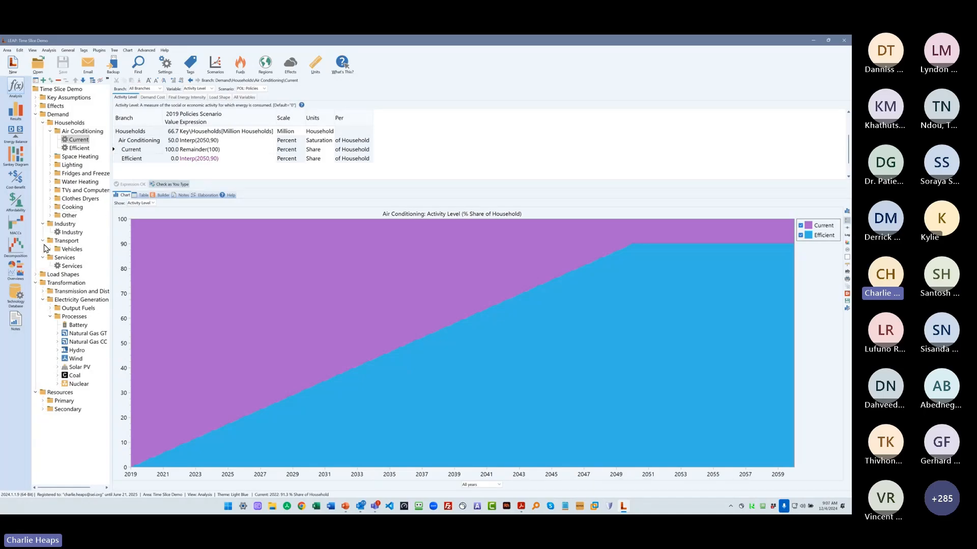
- Expand Transport's Vehicles branch and examine its Gasoline and Electric shares in Current Accounts
double_click(60, 250)
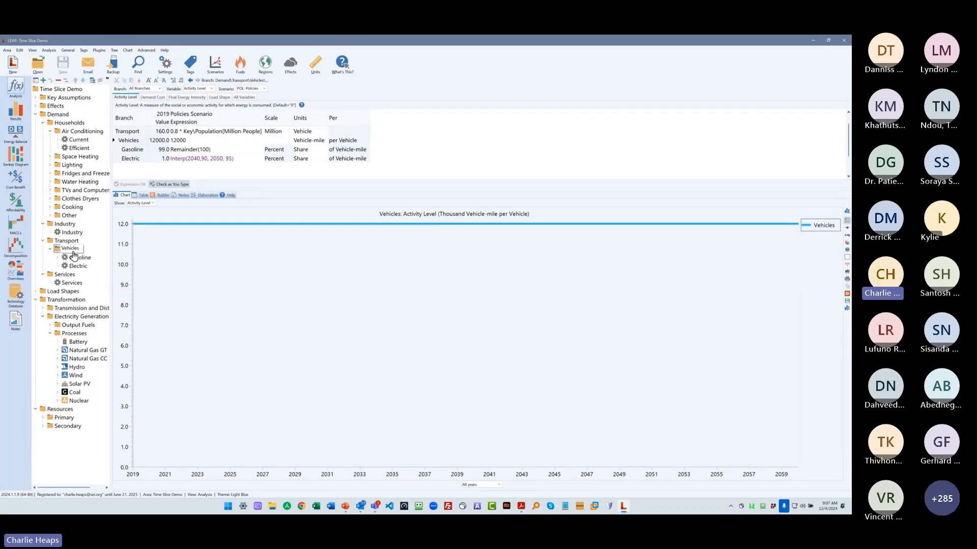
click(250, 89)
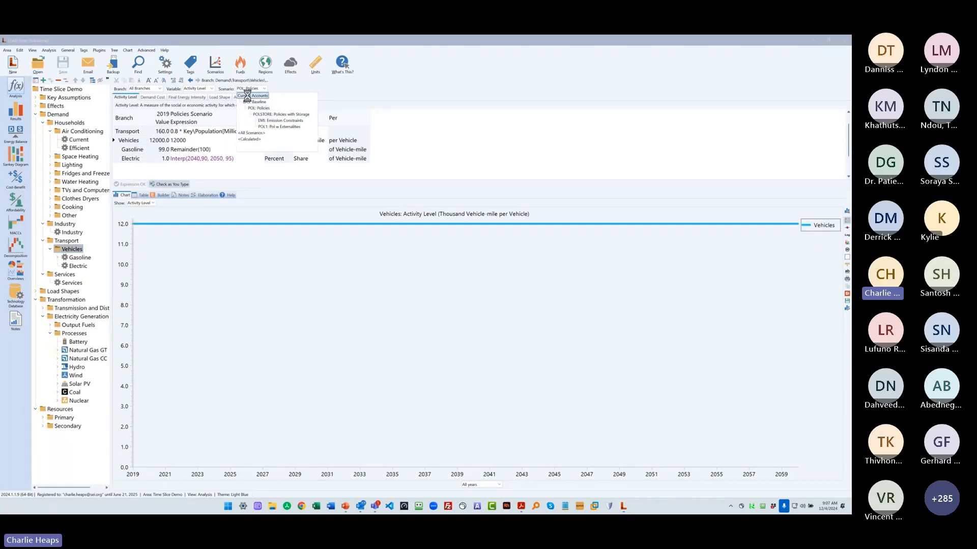
click(247, 95)
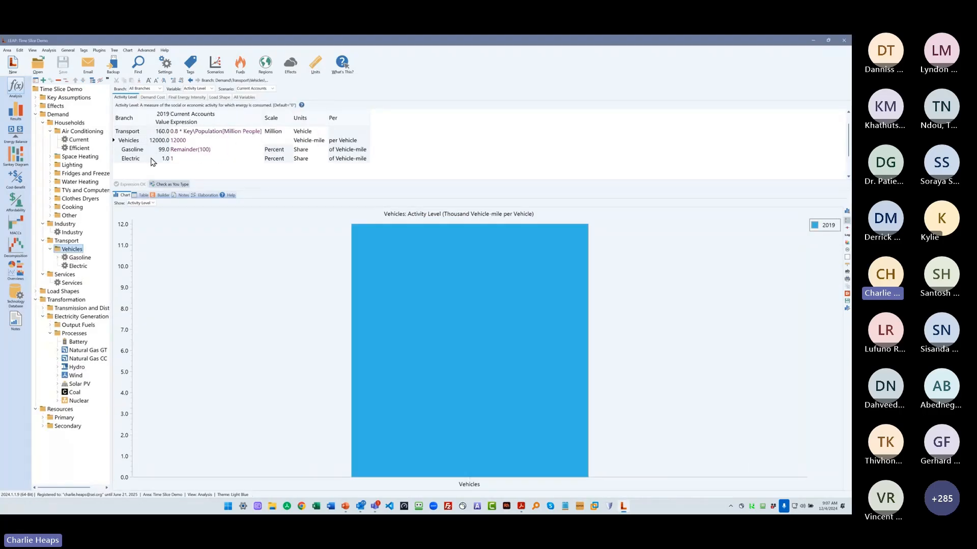
double_click(78, 258)
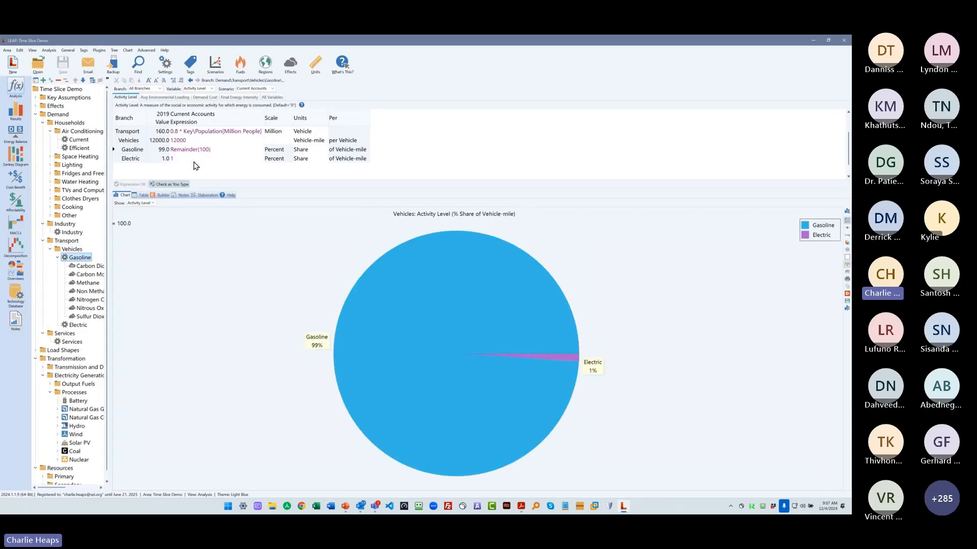
- Switch to the Baseline scenario and examine the activity level expression of the Electric vehicle share
click(254, 89)
click(251, 100)
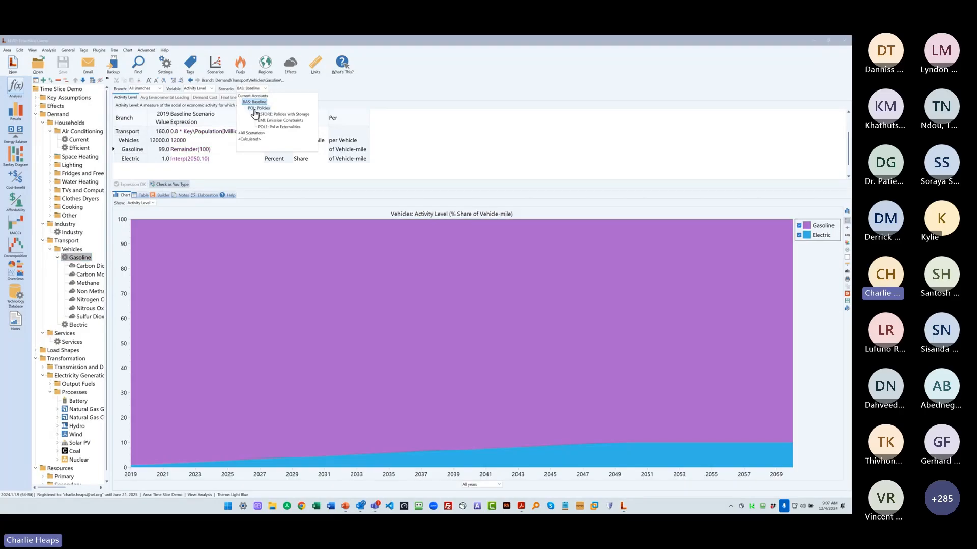
click(198, 152)
click(206, 159)
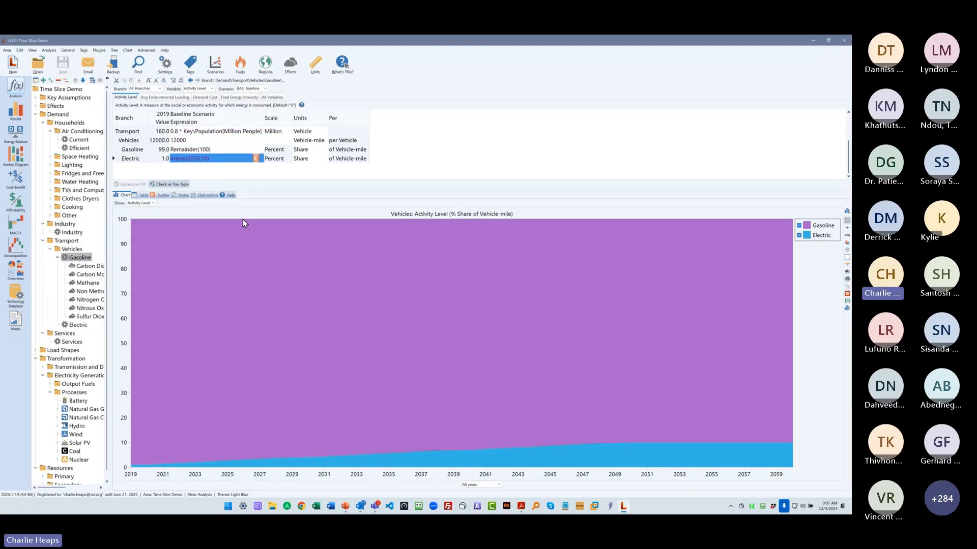
- Switch to the Policies scenario and examine the Electric vehicle share's activity level expression
click(251, 89)
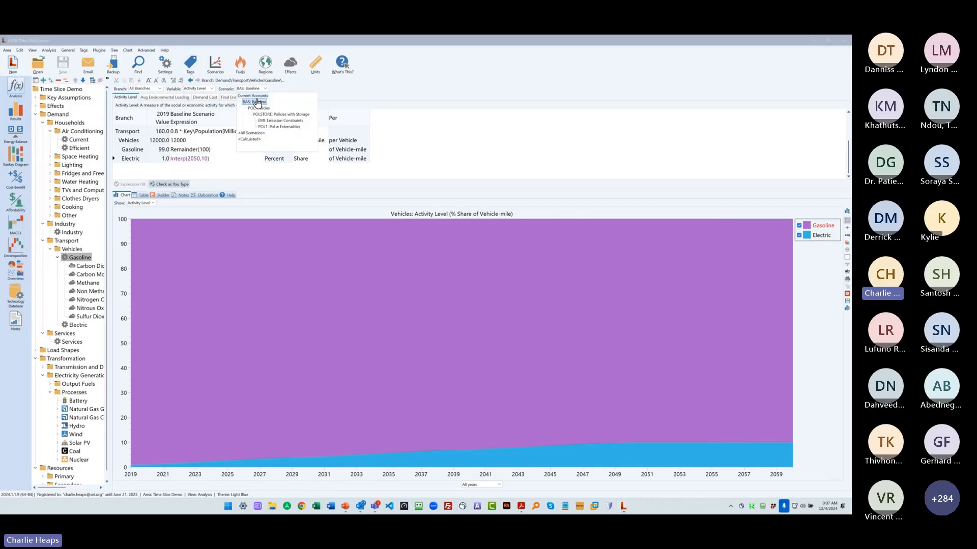
click(255, 107)
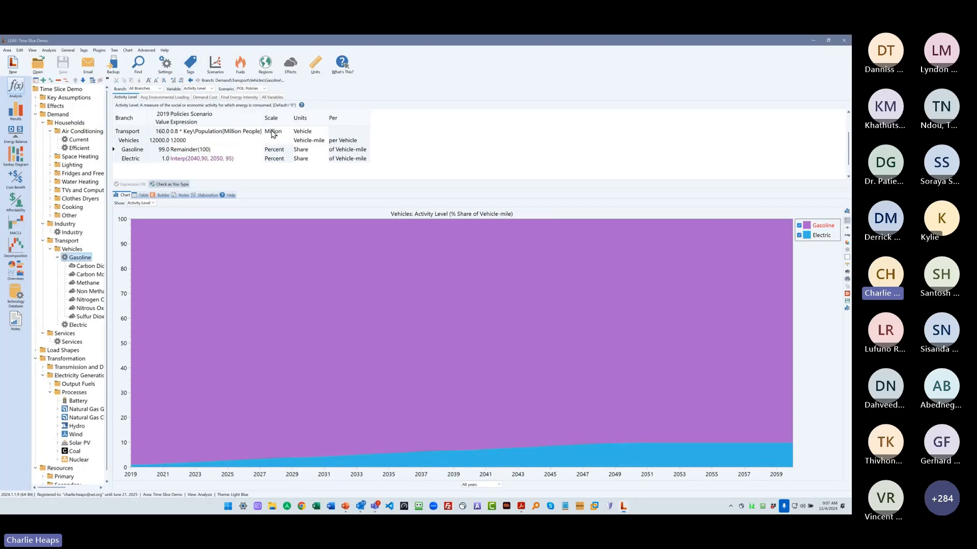
click(229, 159)
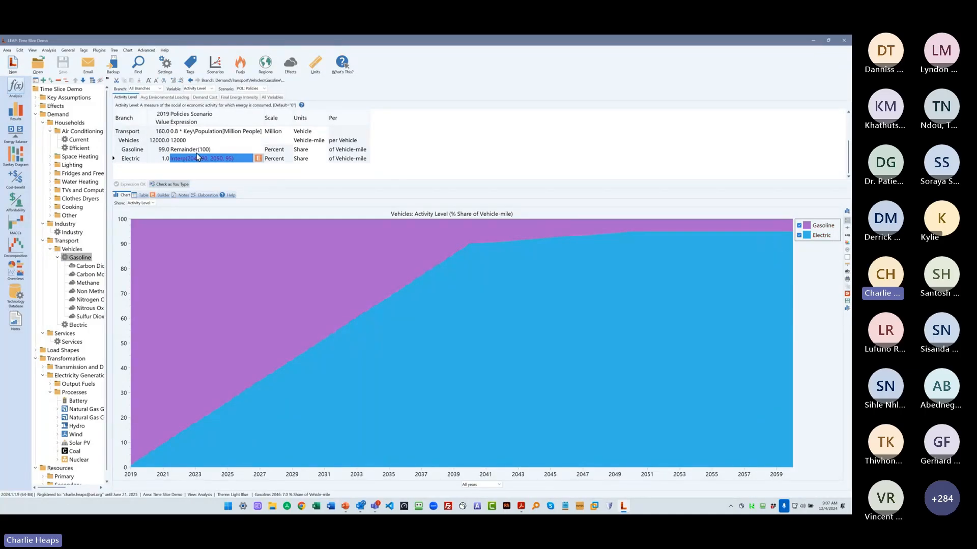
- Return to the Results view and show the Power Load Shape chart for the Policies with Storage scenario
click(15, 110)
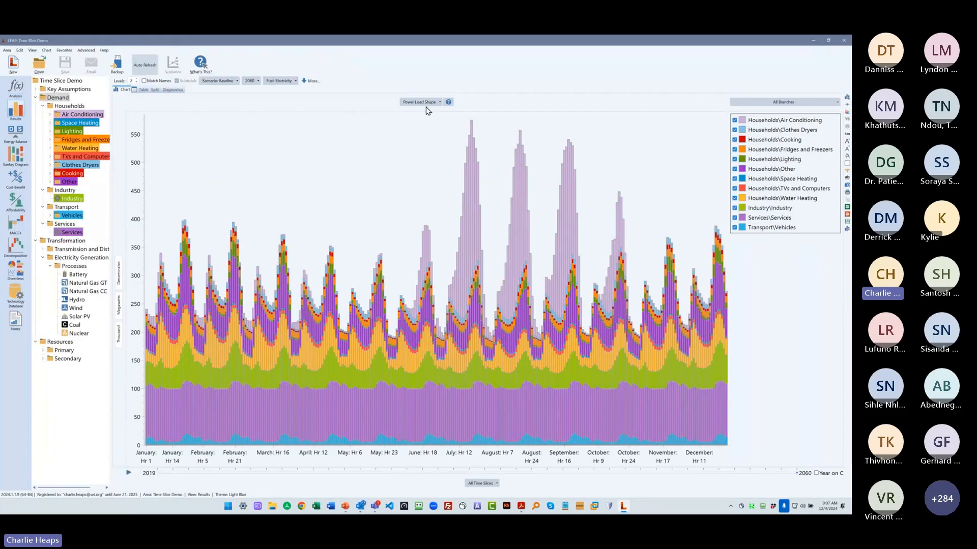
click(421, 101)
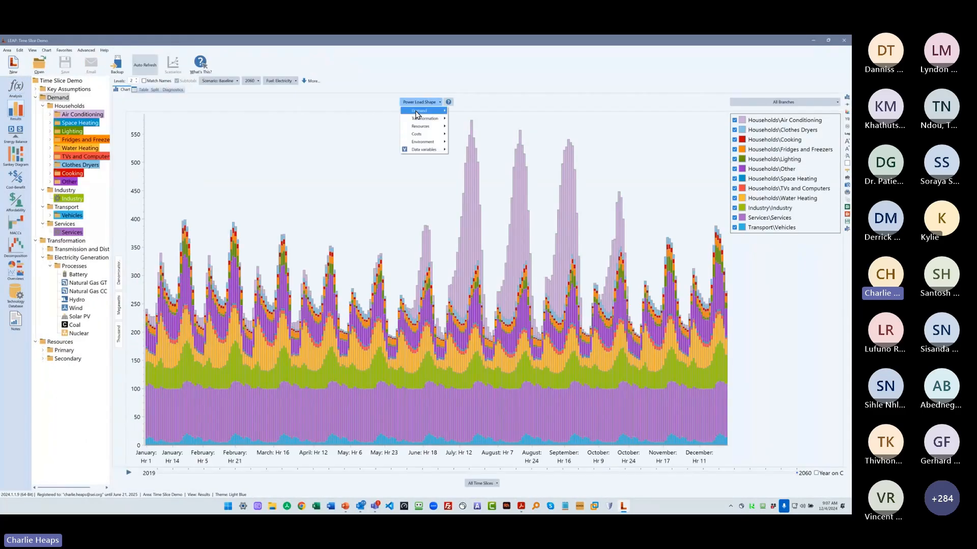
mouse_move(416, 114)
click(320, 124)
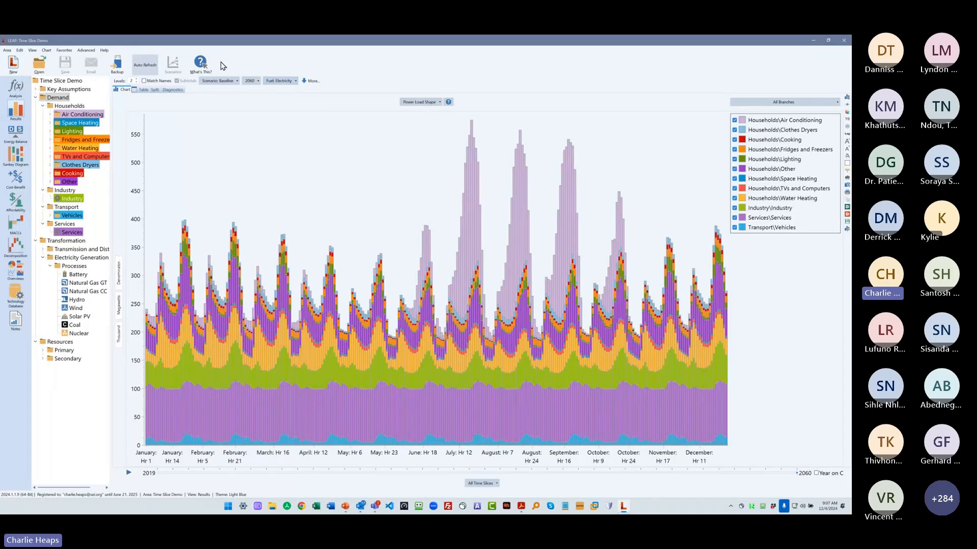
click(221, 82)
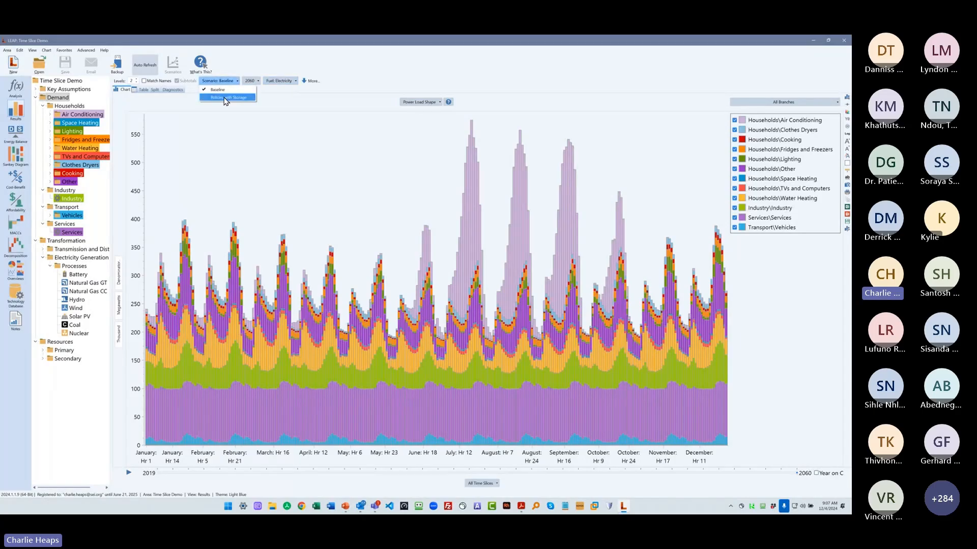
click(394, 158)
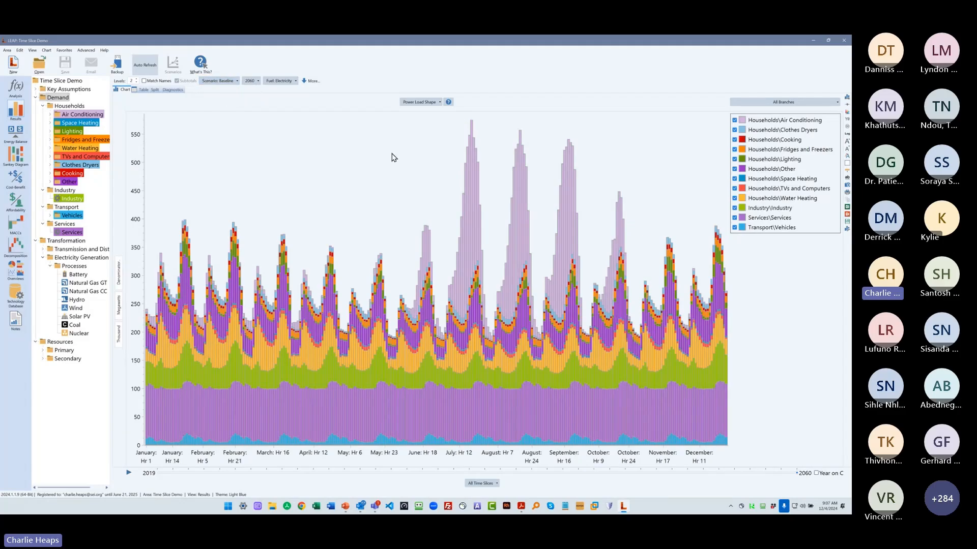
mouse_move(473, 123)
click(218, 81)
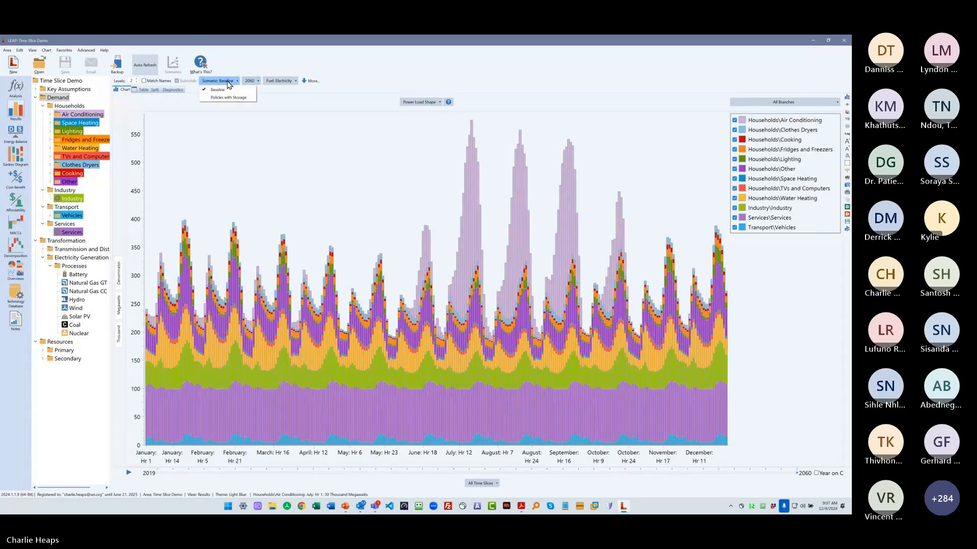
click(225, 98)
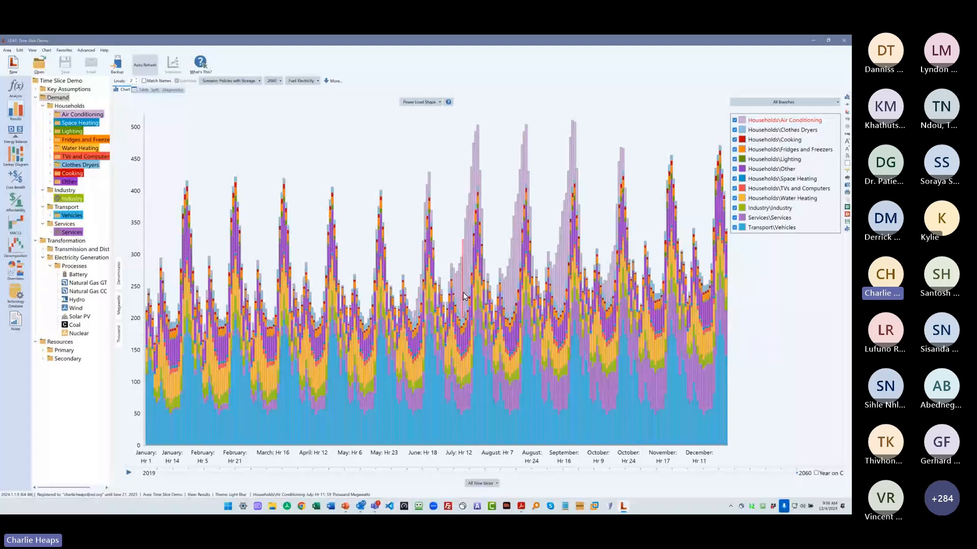
- Chart the Baseline outputs of the Electricity Generation processes by output fuel, with gigawatt-hours as the unit
click(230, 81)
click(229, 91)
click(74, 266)
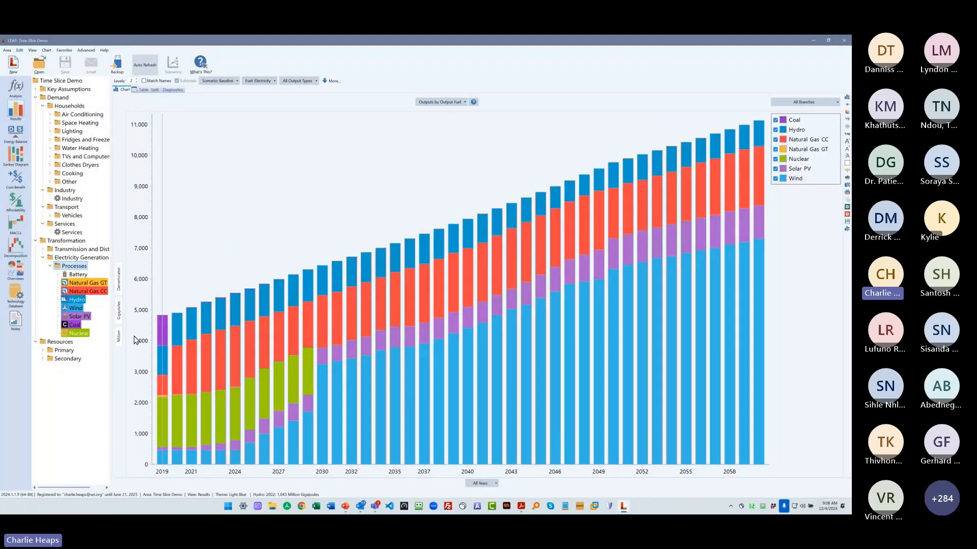
click(119, 320)
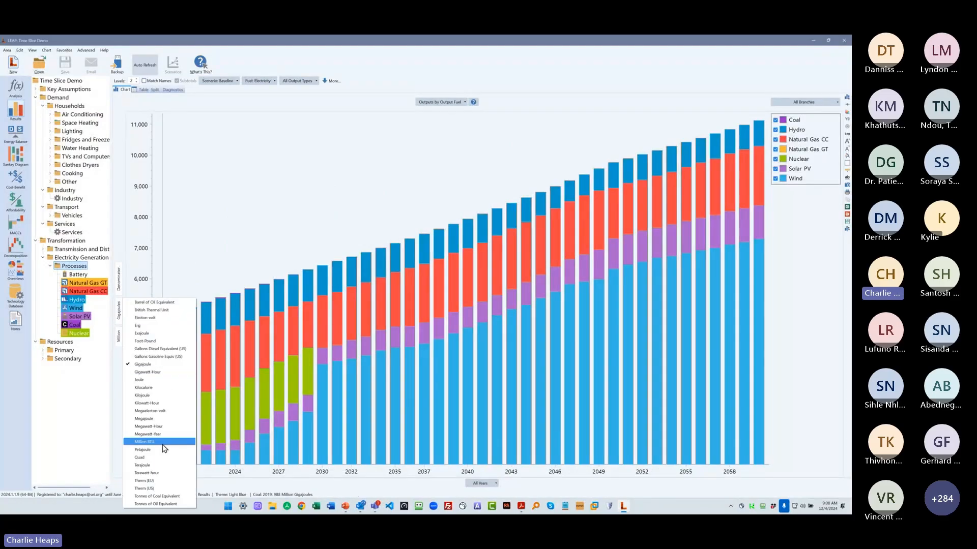
click(158, 372)
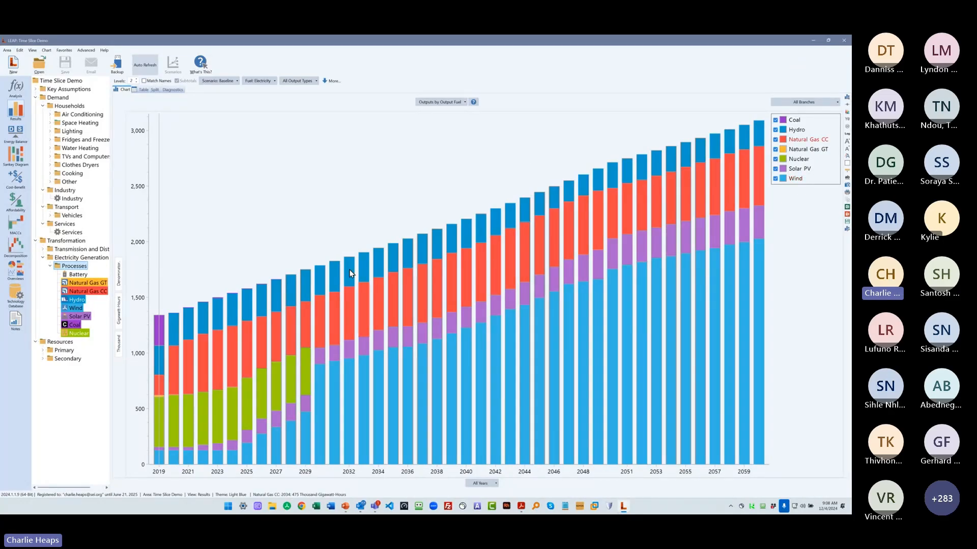
- Show the Power Generation chart of the Electricity Generation processes at one branch level
click(434, 101)
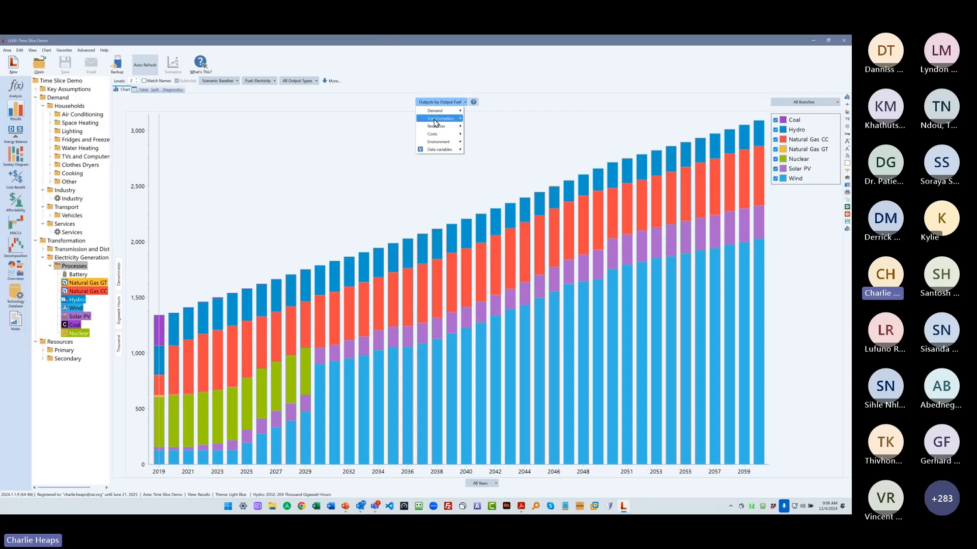
mouse_move(441, 118)
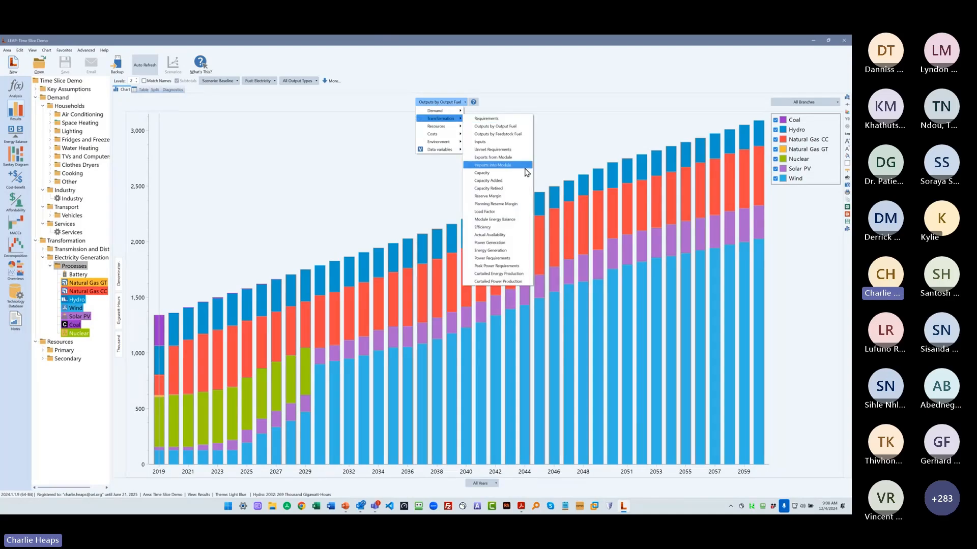
click(519, 246)
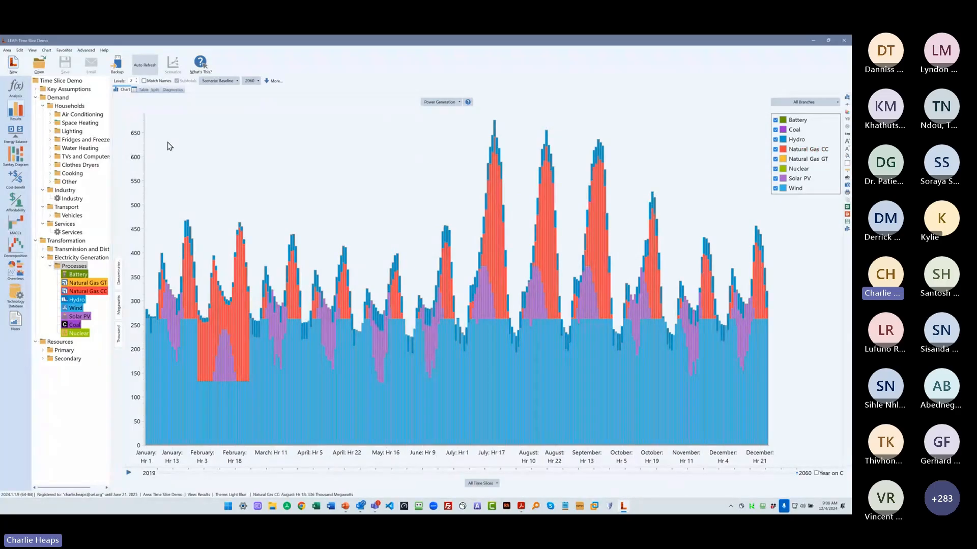
click(134, 81)
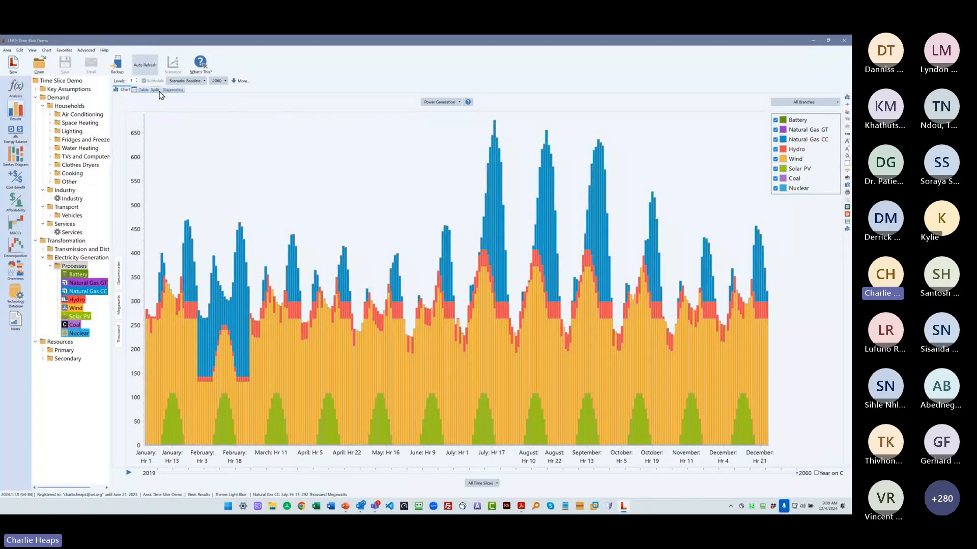
- Show the Power Generation chart for the Policies with Storage scenario in 2060
click(185, 80)
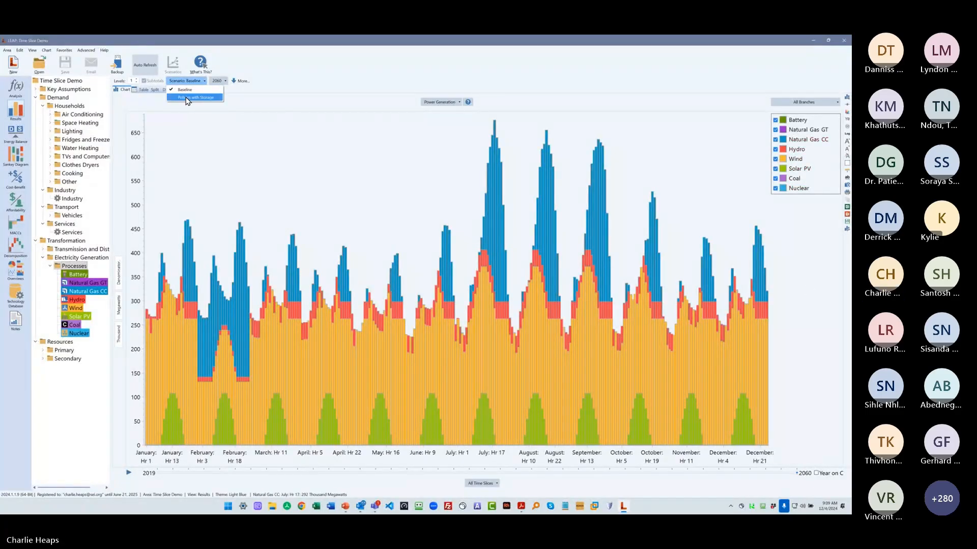
click(187, 98)
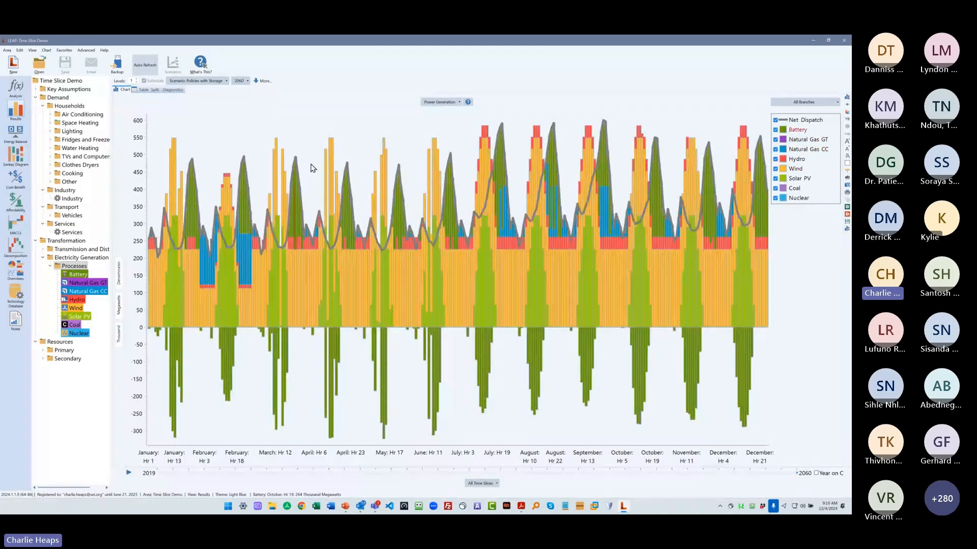
- Chart the 100-Year GWP: Direct (At Point of Emissions) results for the whole Time Slice Demo area with all fuels, comparing all scenarios
click(432, 103)
mouse_move(450, 143)
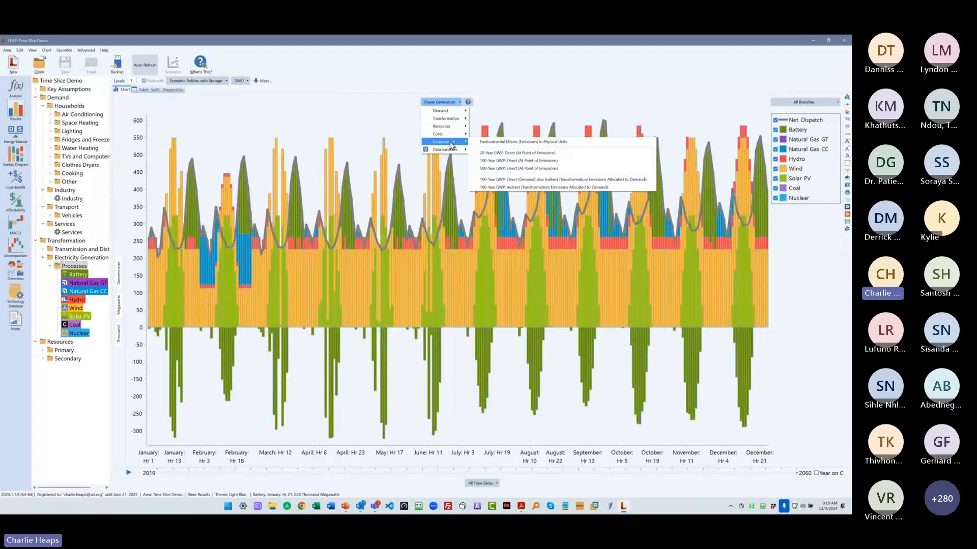
click(503, 161)
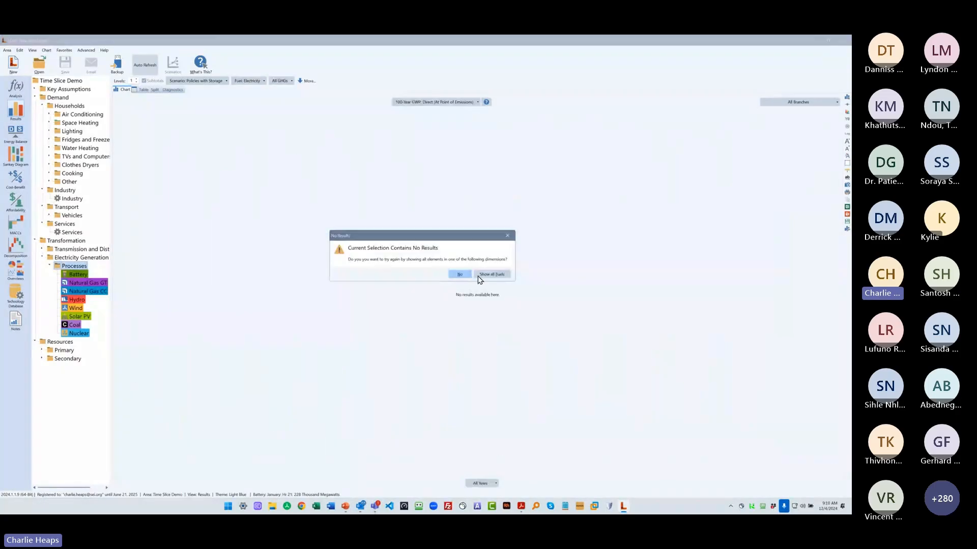
click(477, 274)
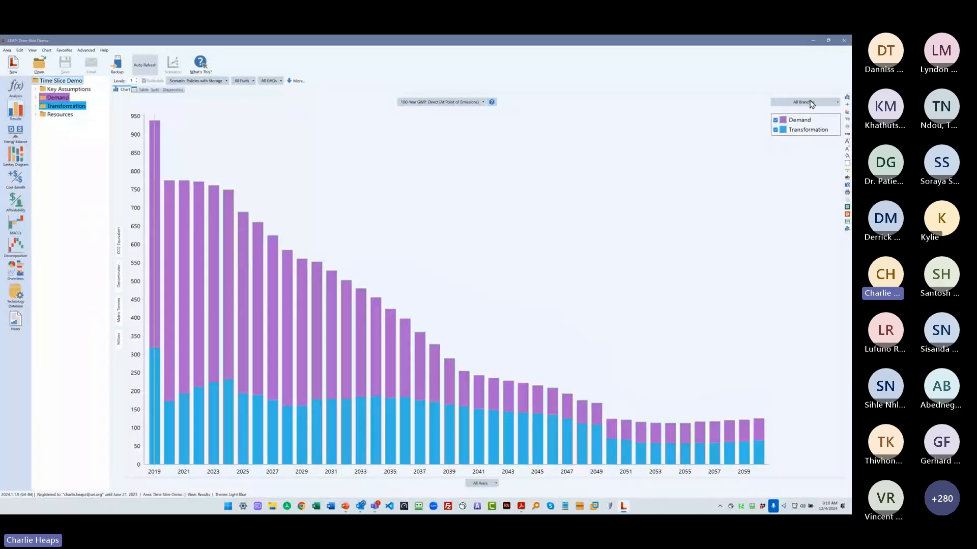
click(803, 102)
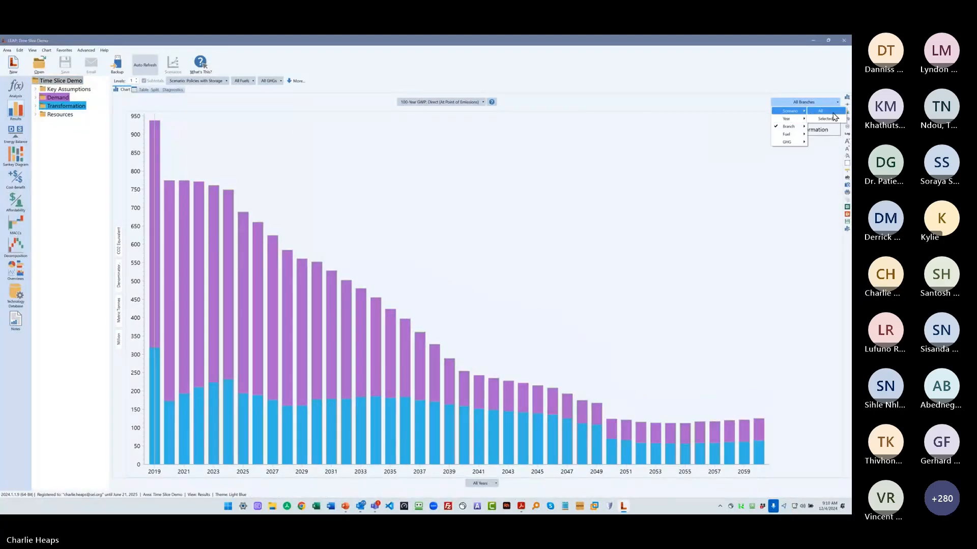
click(821, 114)
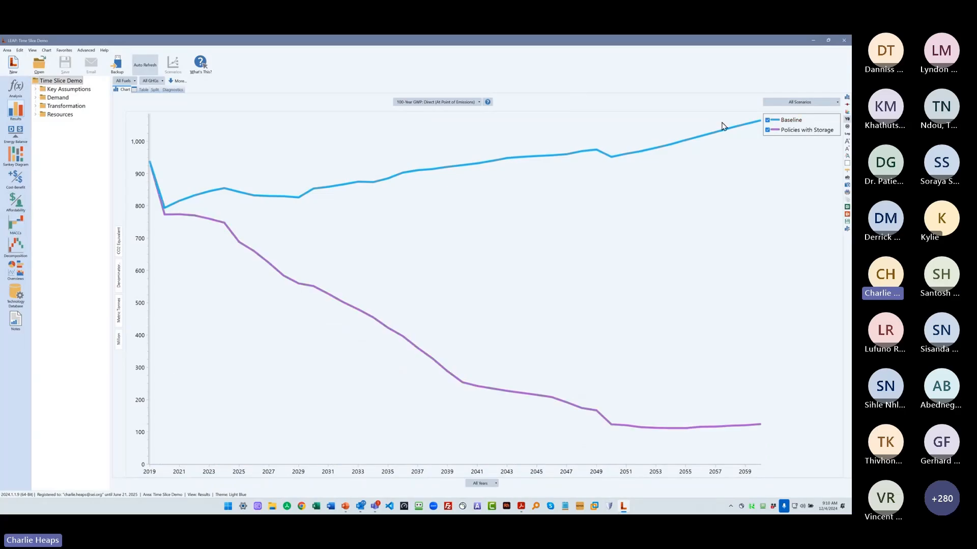
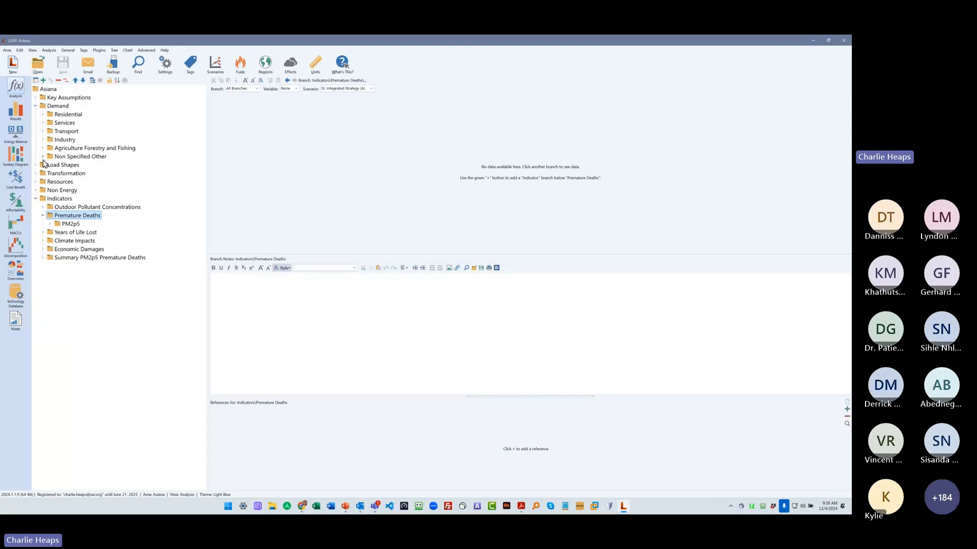
- List the Transformation modules in the Asiana tree and display the Key Assumptions branch with its subcategories
click(35, 173)
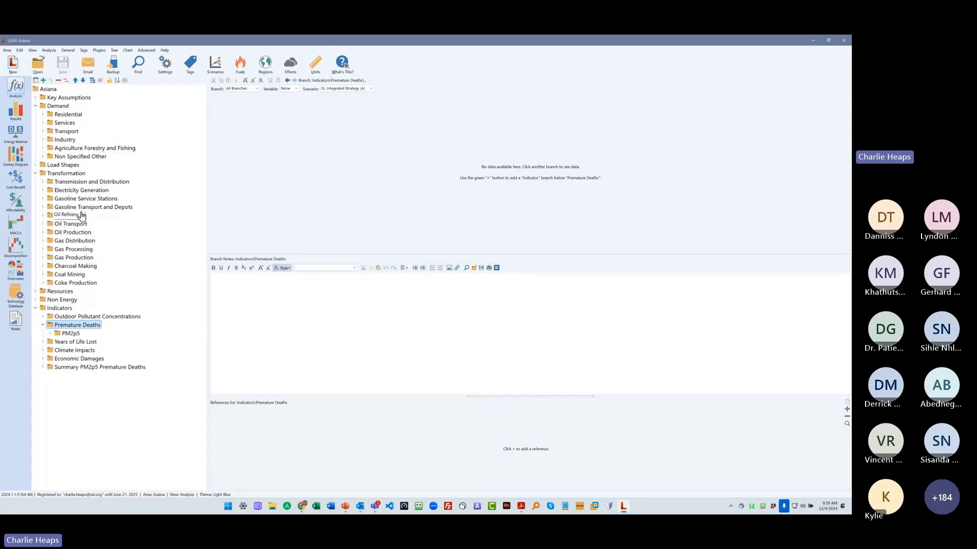
click(35, 98)
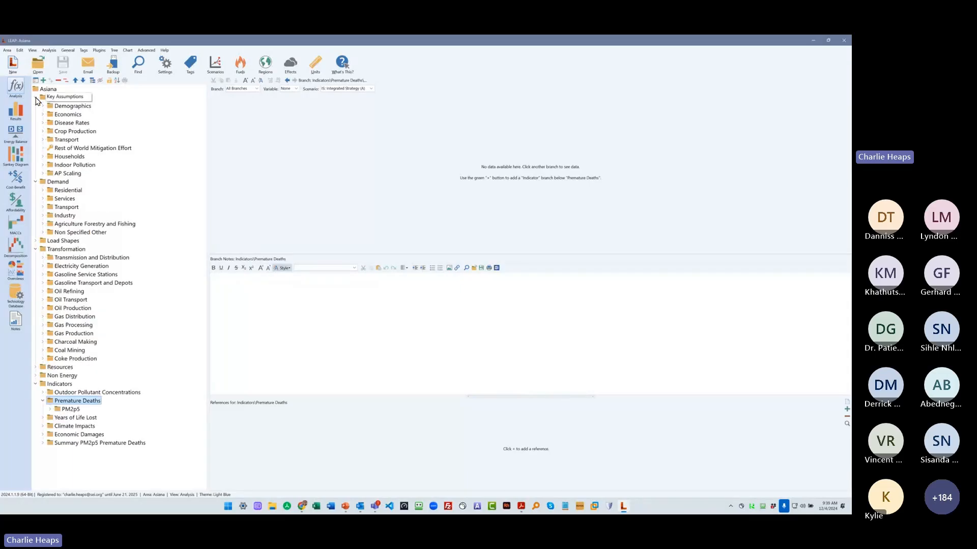
click(68, 97)
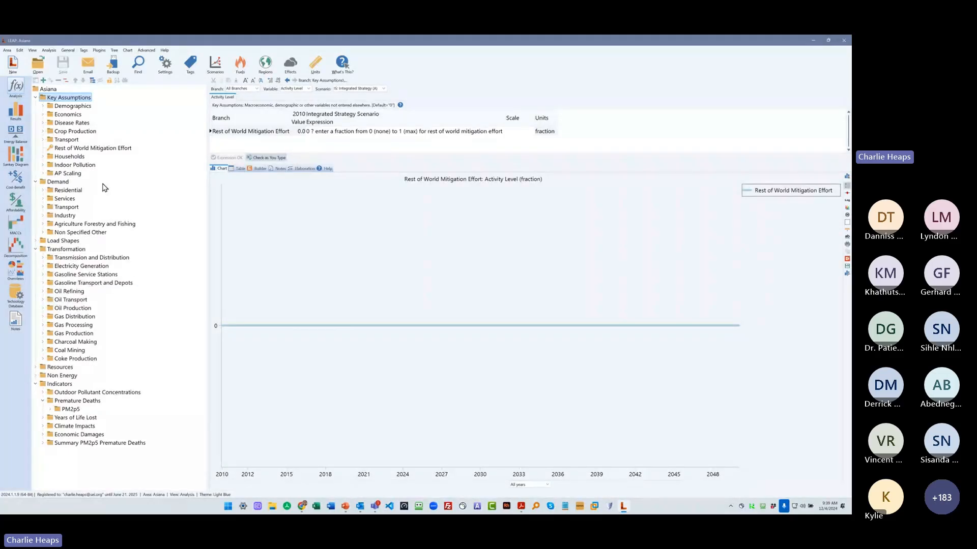
- Show the Population assumption under Demographics and examine its Integrated Strategy scenario expression
click(43, 106)
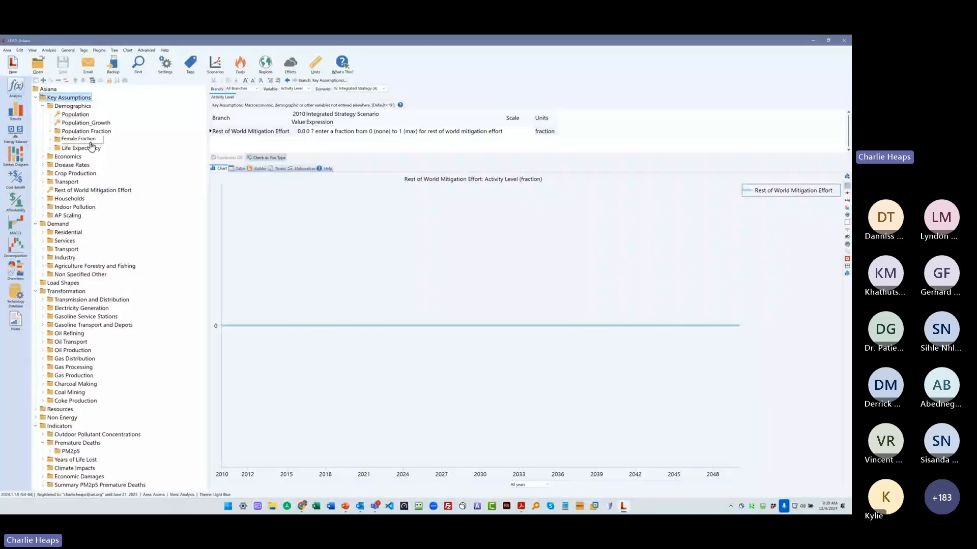
click(75, 114)
click(351, 133)
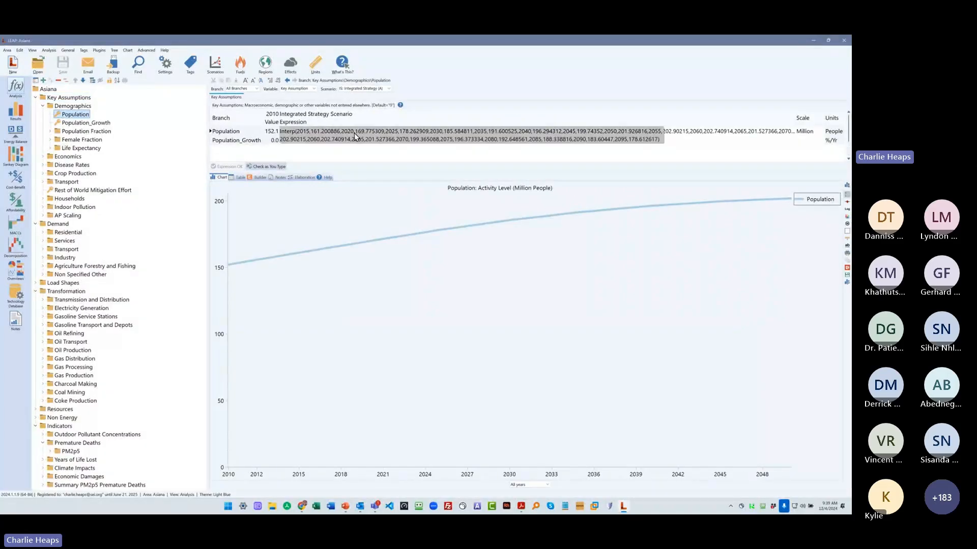
- Display the Population Fraction assumptions by age group, with their expressions and chart
click(51, 131)
click(86, 131)
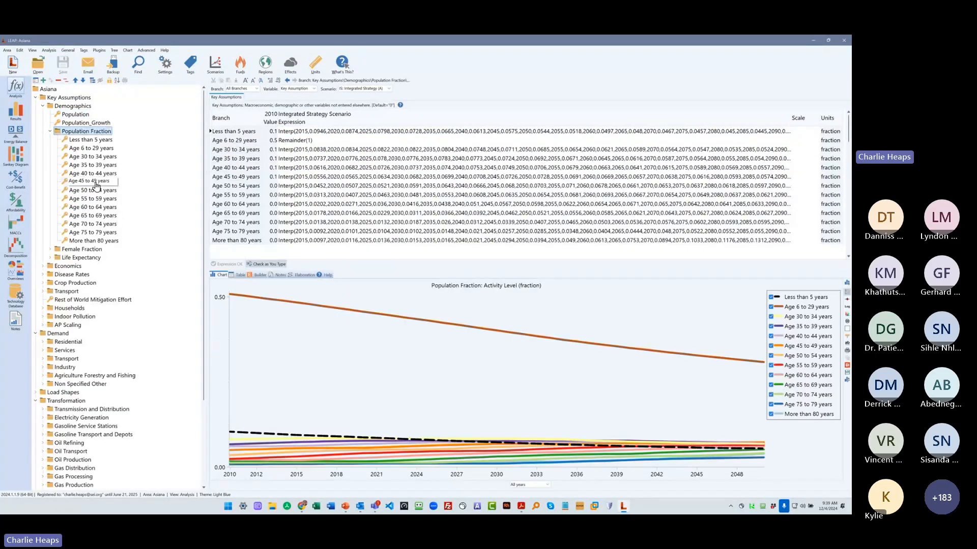
click(332, 151)
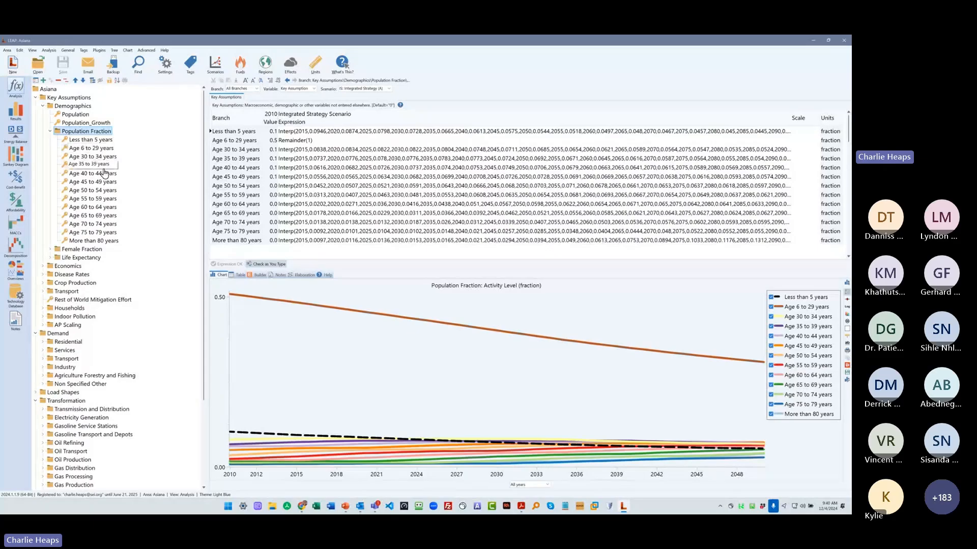
- Display the Female Fraction assumptions by age group and list the Male and Female age groups under Life Expectancy
double_click(81, 248)
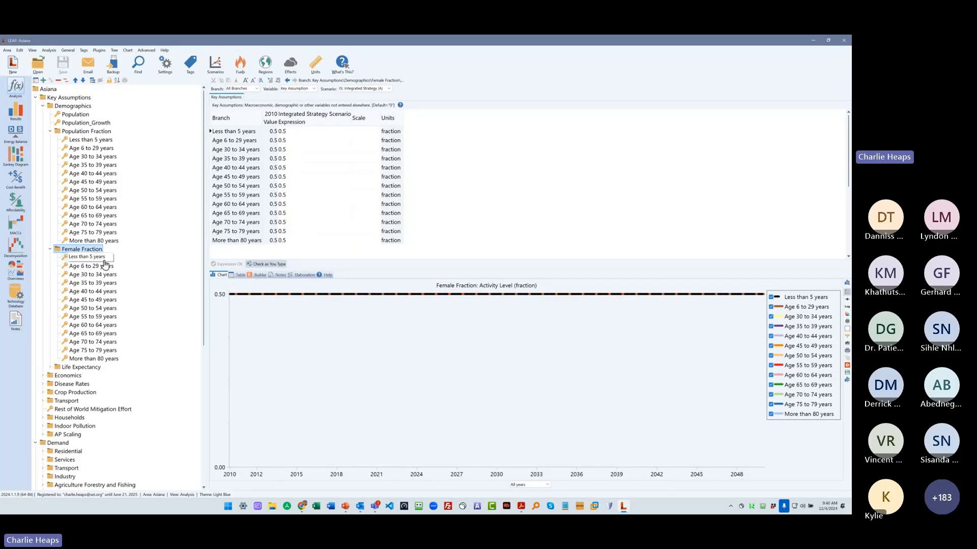
scroll(104, 265, down, 3)
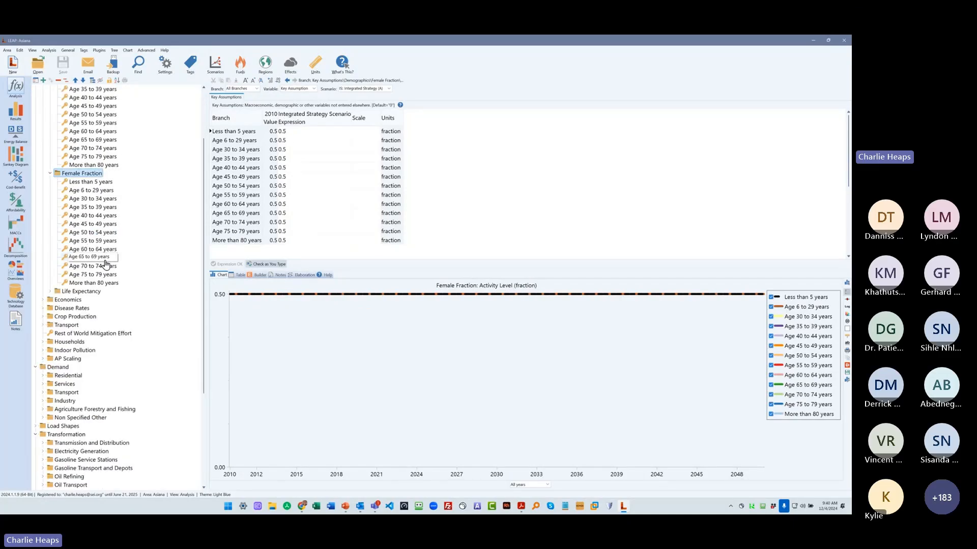
click(49, 291)
double_click(76, 299)
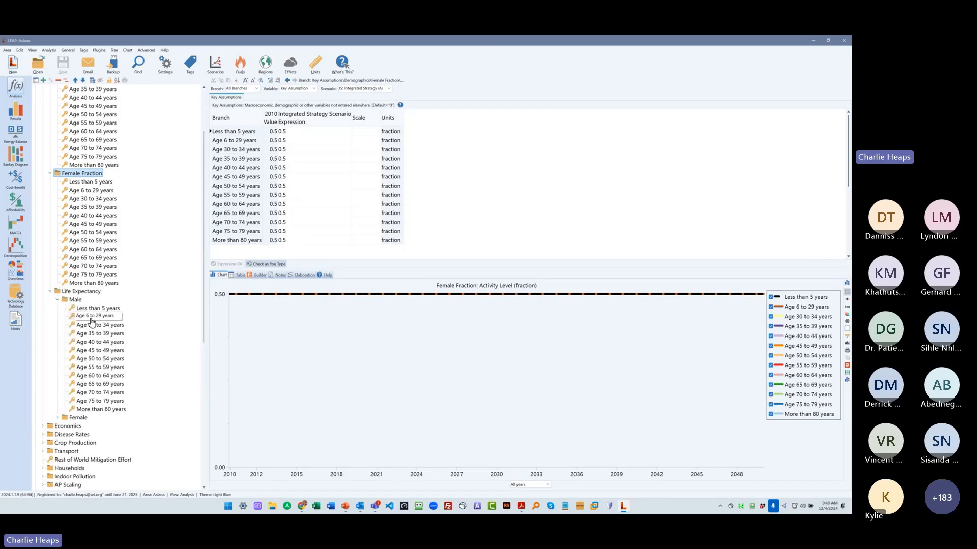
click(75, 417)
click(58, 418)
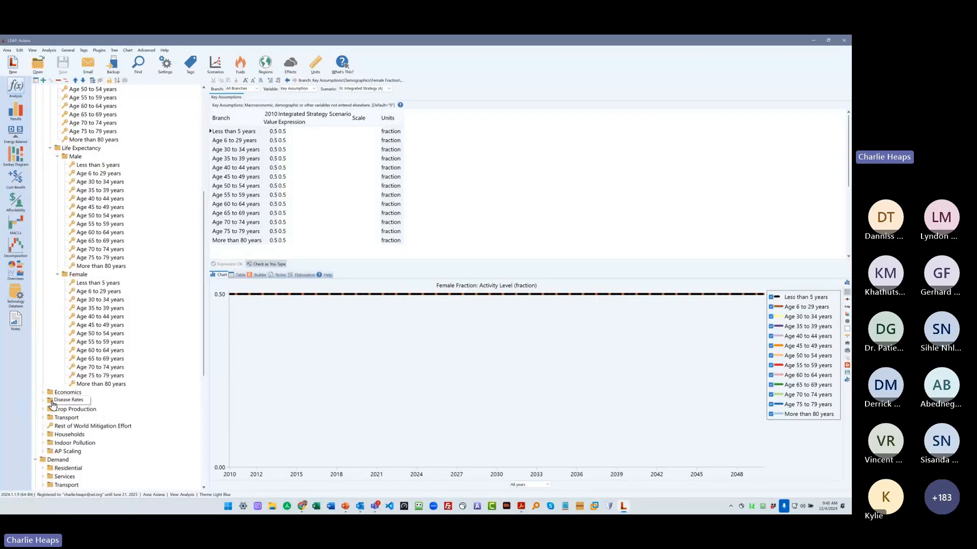
- Chart the female Ischaemic Heart Disease Rate by age group under Disease Rates, and collapse Disease Rates when finished
click(43, 402)
click(50, 417)
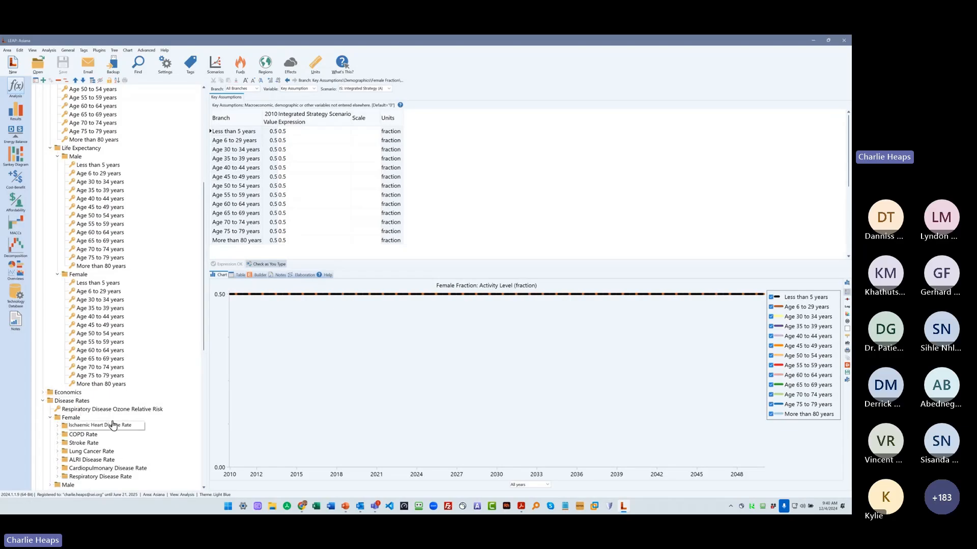
scroll(63, 328, down, 4)
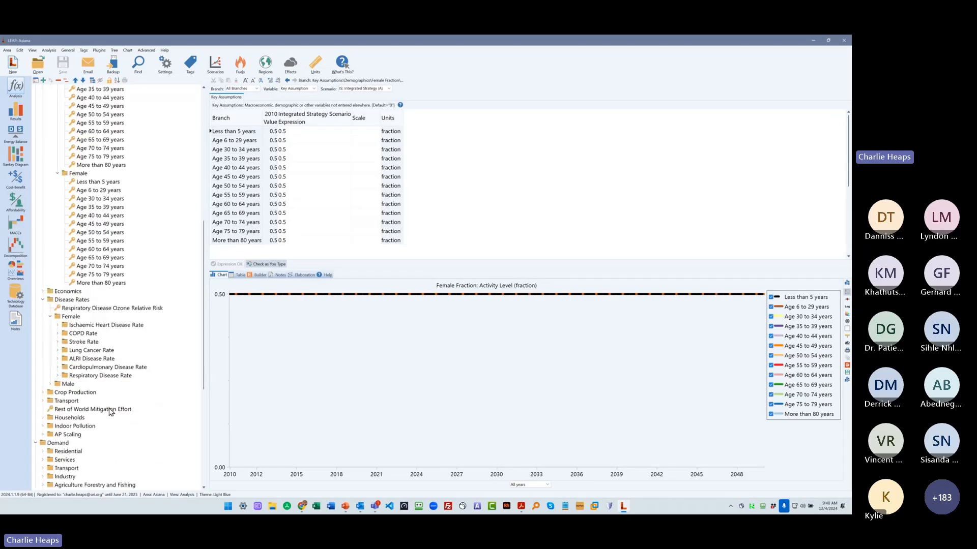
click(58, 325)
click(101, 333)
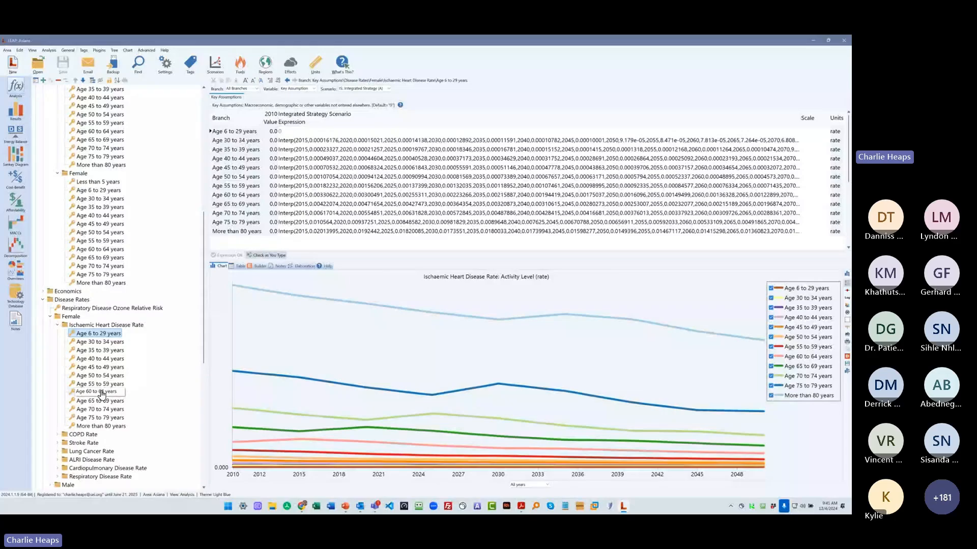
scroll(101, 392, down, 3)
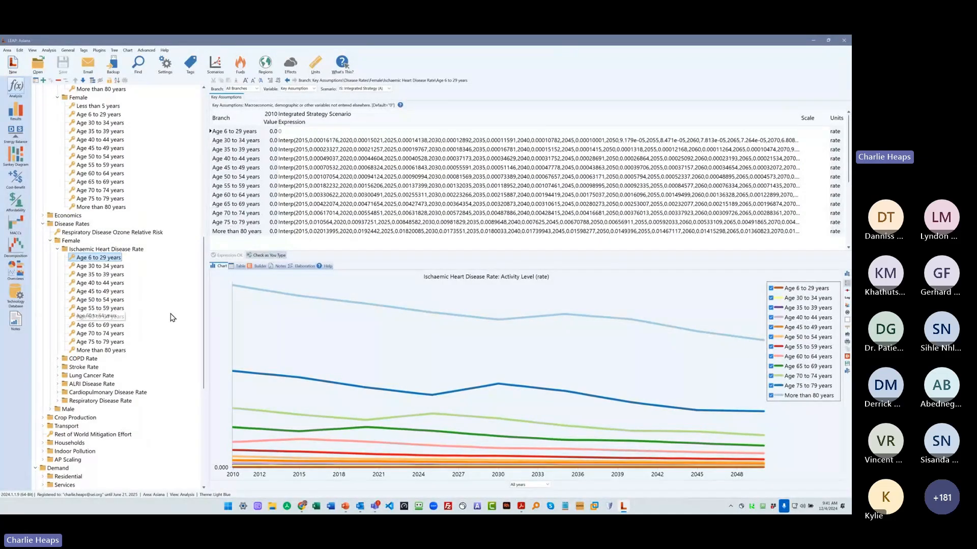
scroll(173, 316, down, 5)
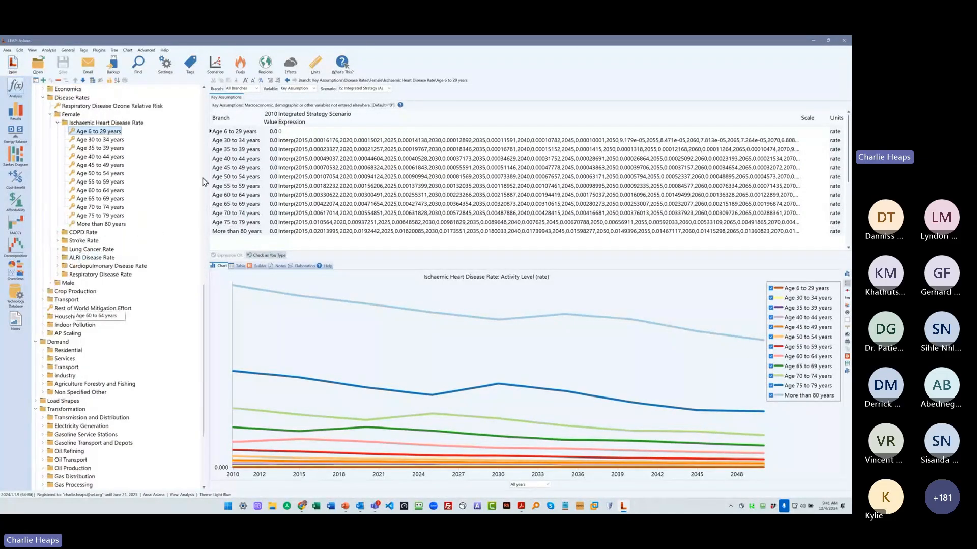
click(43, 98)
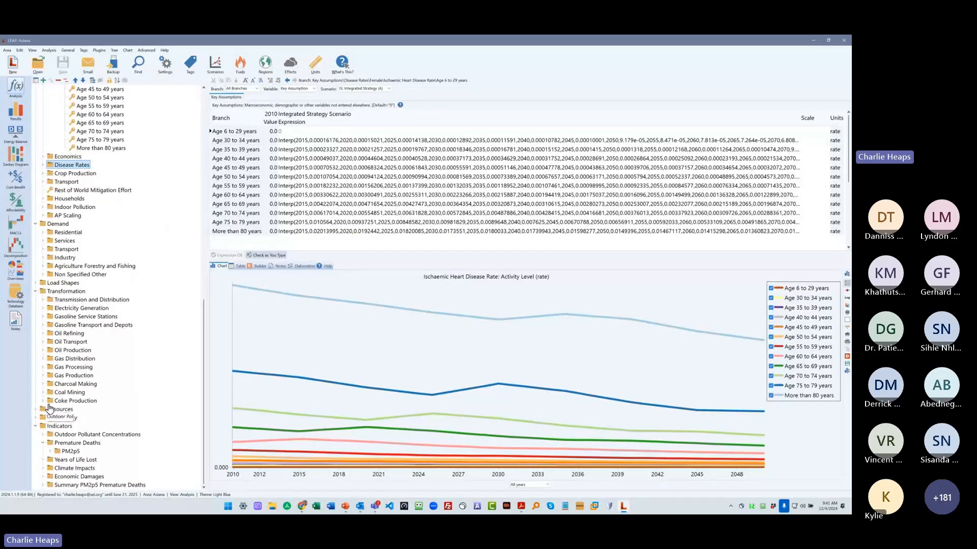
- Examine the pollutants recorded for Primary solid biomass in the Services demand sector, and collapse the sector's fuel list
click(42, 240)
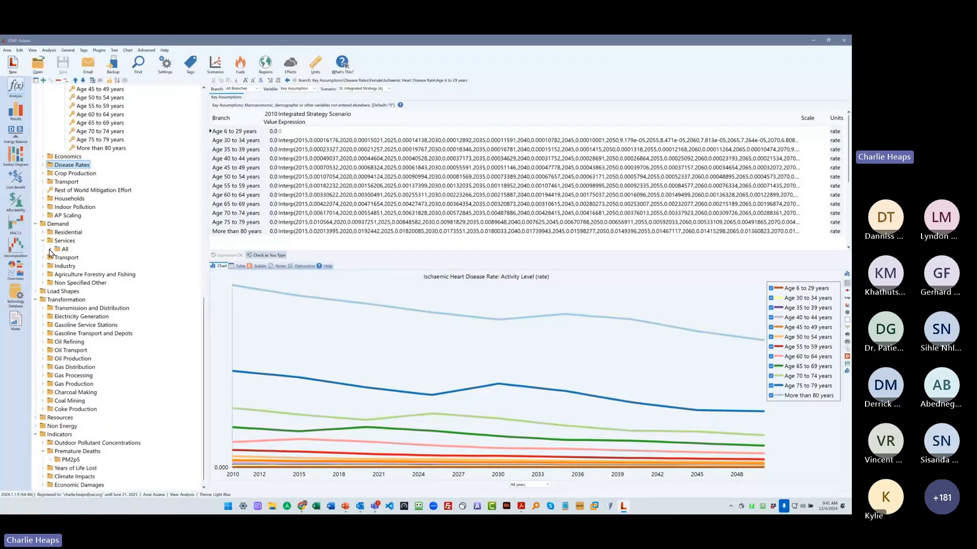
click(50, 250)
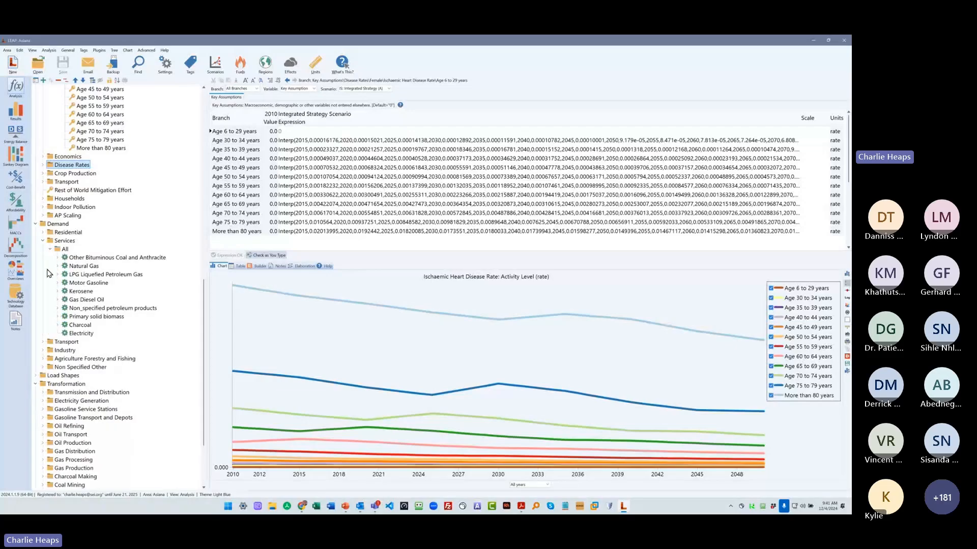
click(57, 317)
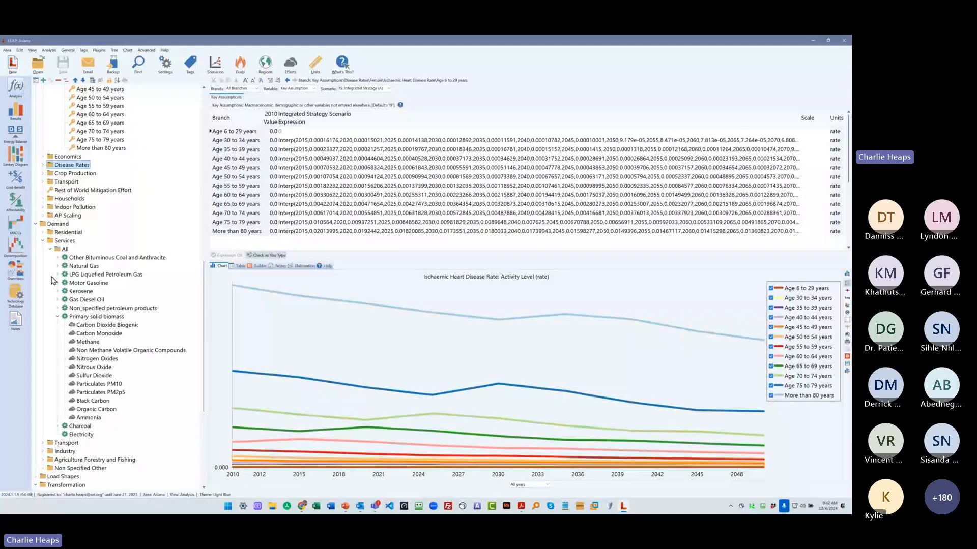
click(50, 250)
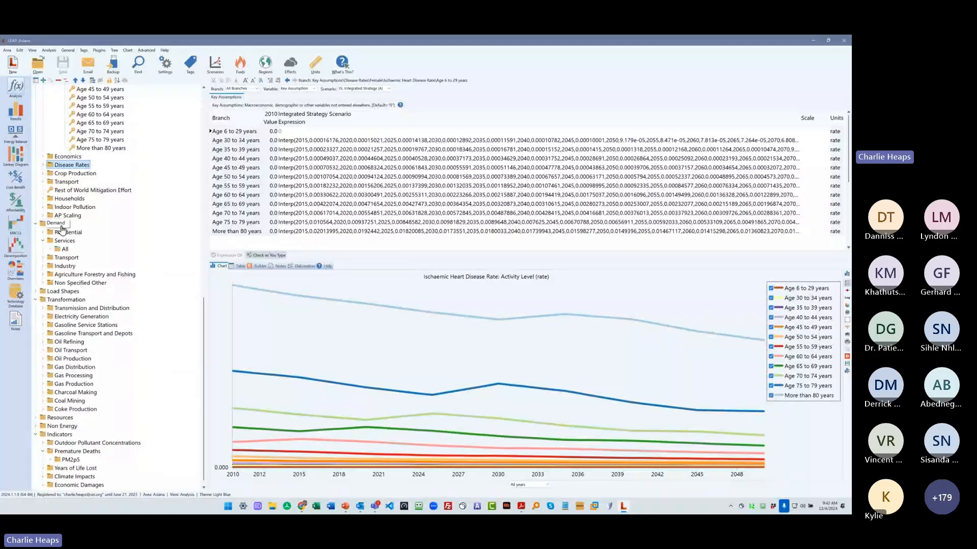
- List the Non Energy emission source categories and review the Indicators branches beneath them
scroll(97, 318, down, 1)
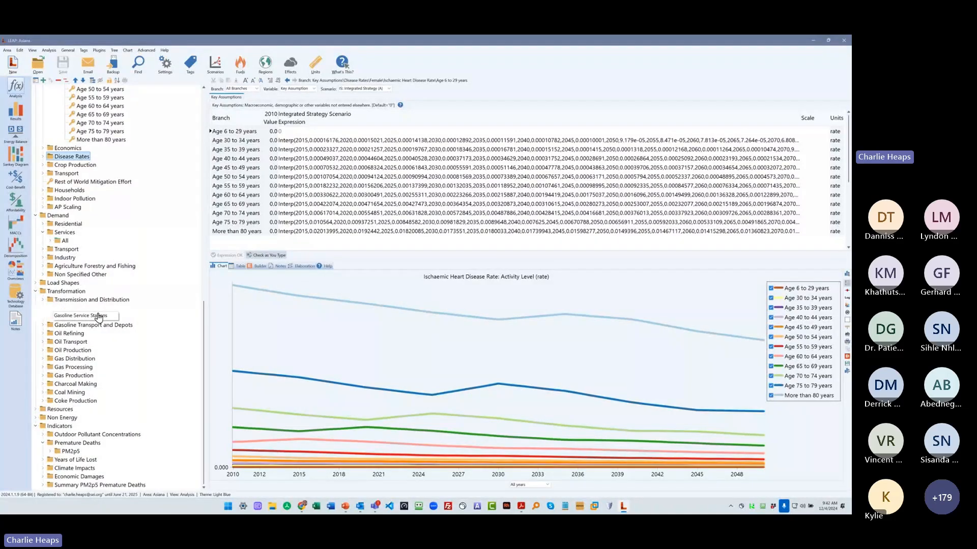
click(35, 418)
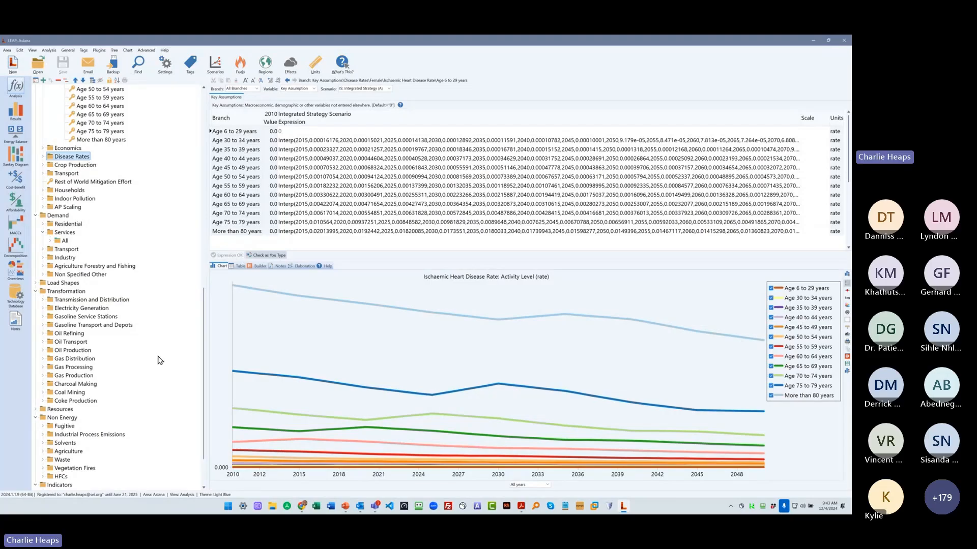
scroll(160, 360, down, 2)
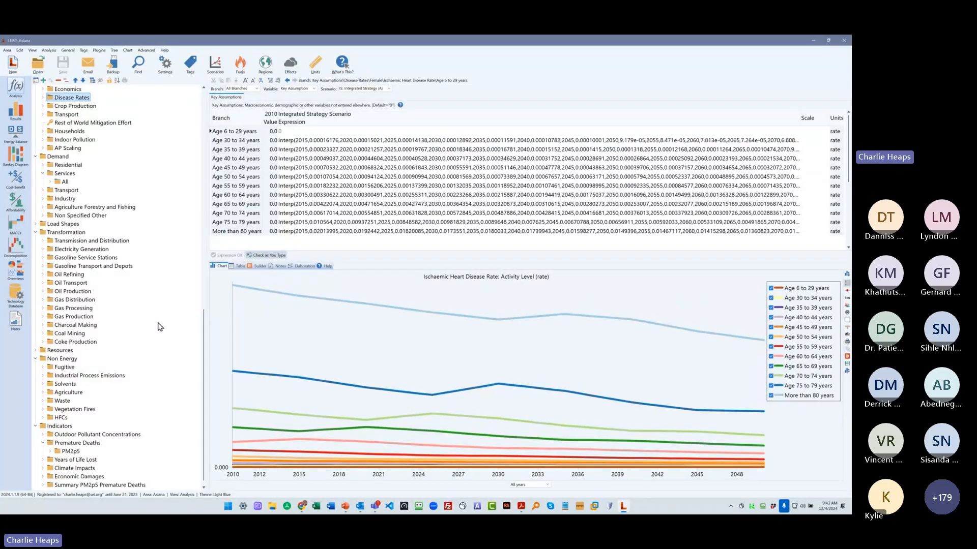
- Review the area's scope settings for Health, Ecosystem & Climate Impacts and bring up the IBC calculation options
click(166, 71)
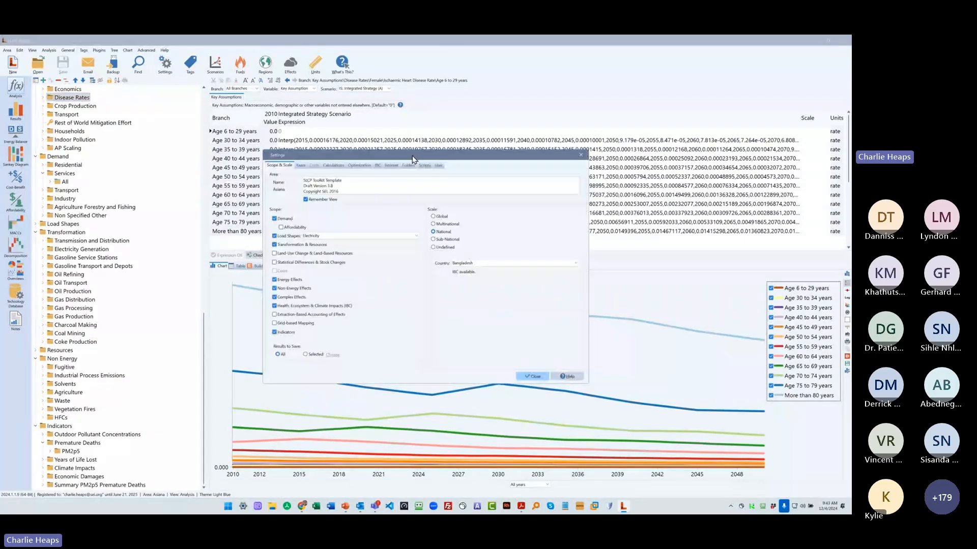
drag(413, 159, 346, 130)
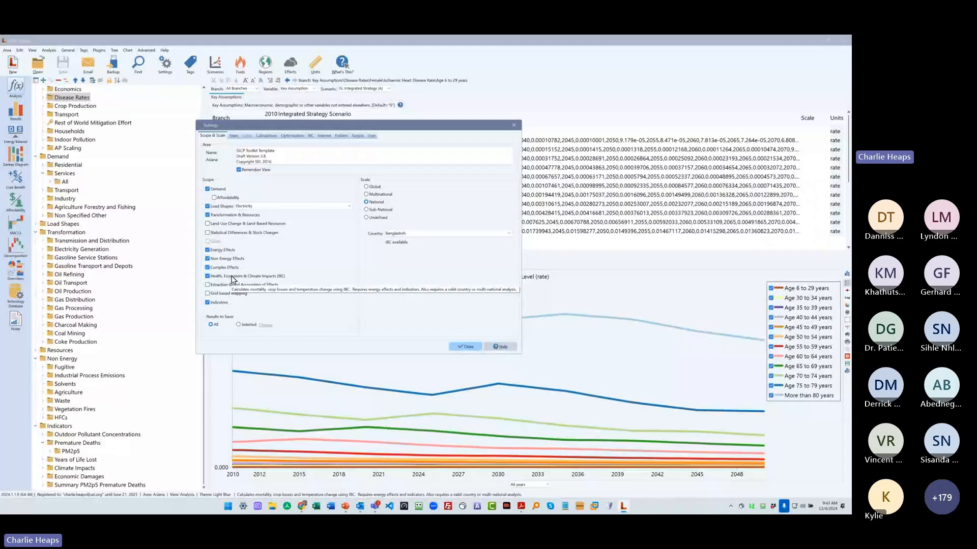
click(311, 137)
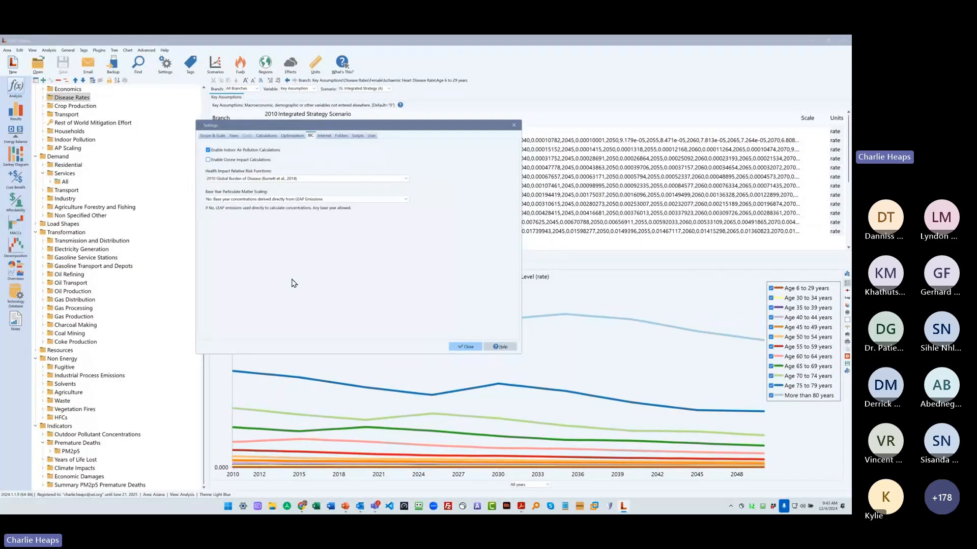
- Try the 2015 Global Burden of Disease relative risk functions, revert to the 2010 functions, and close the settings
click(251, 178)
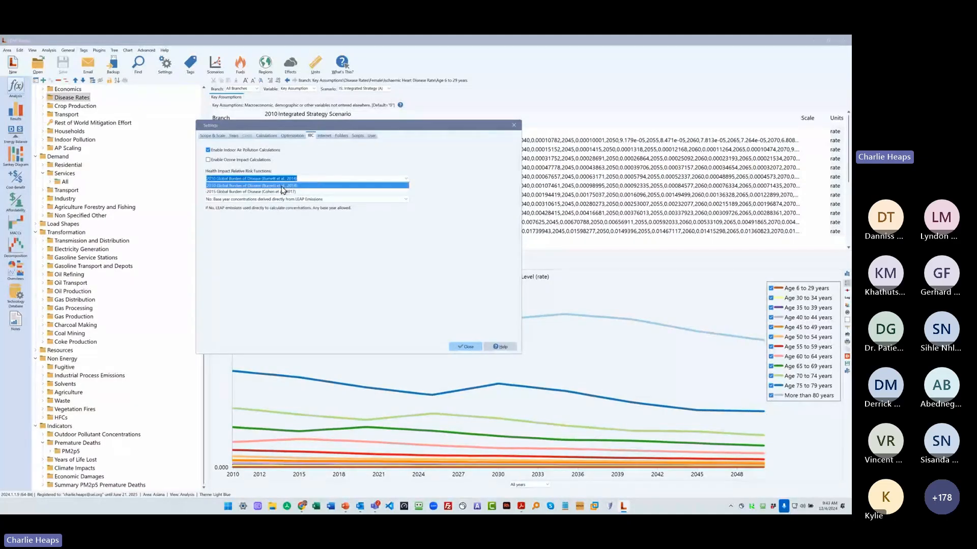
click(231, 192)
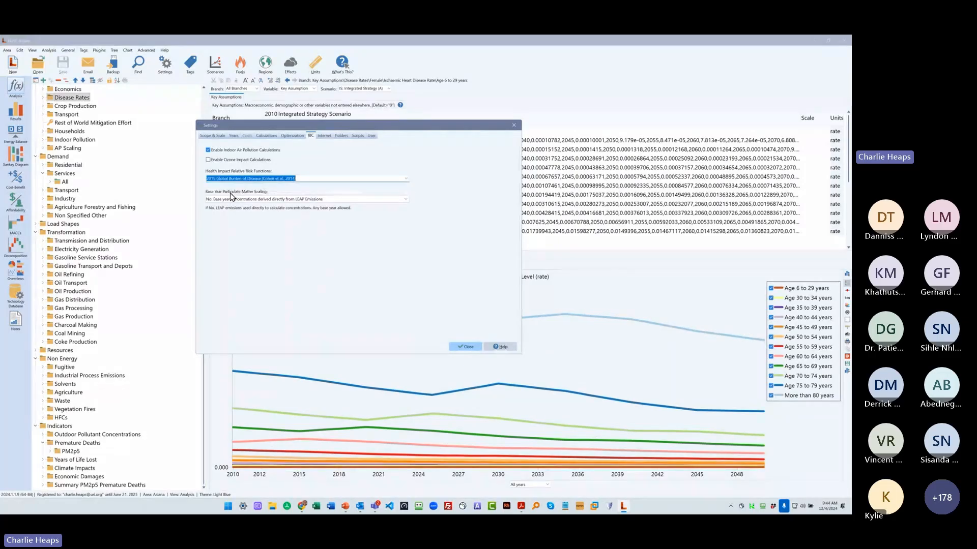
key(Up)
click(215, 136)
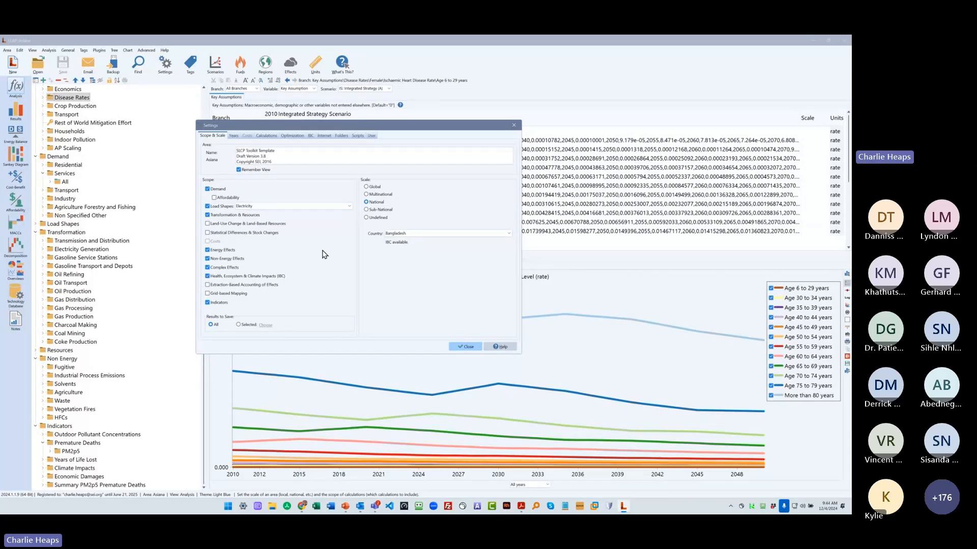
click(466, 347)
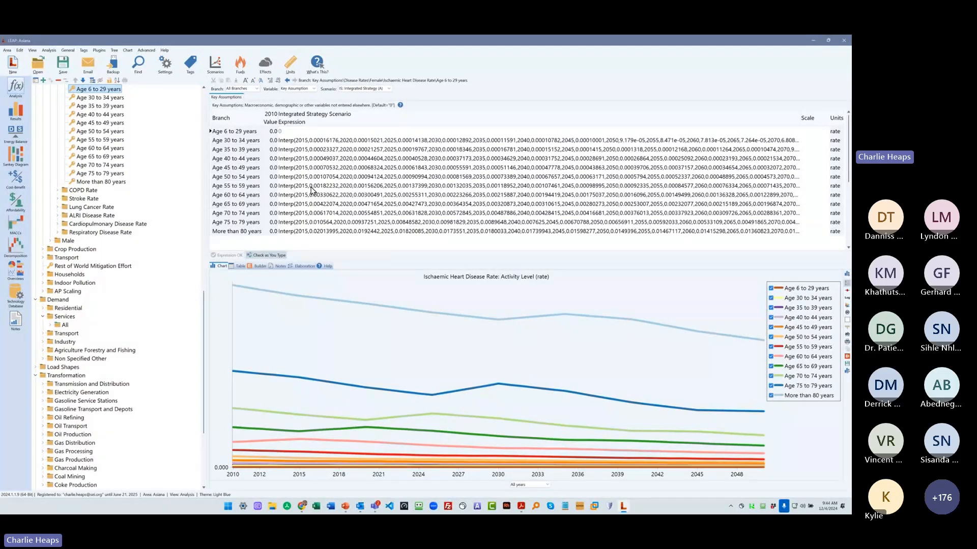
- Show the Primary Cook Exposure values for the stove and fuel types under Residential Cooking
scroll(159, 289, down, 2)
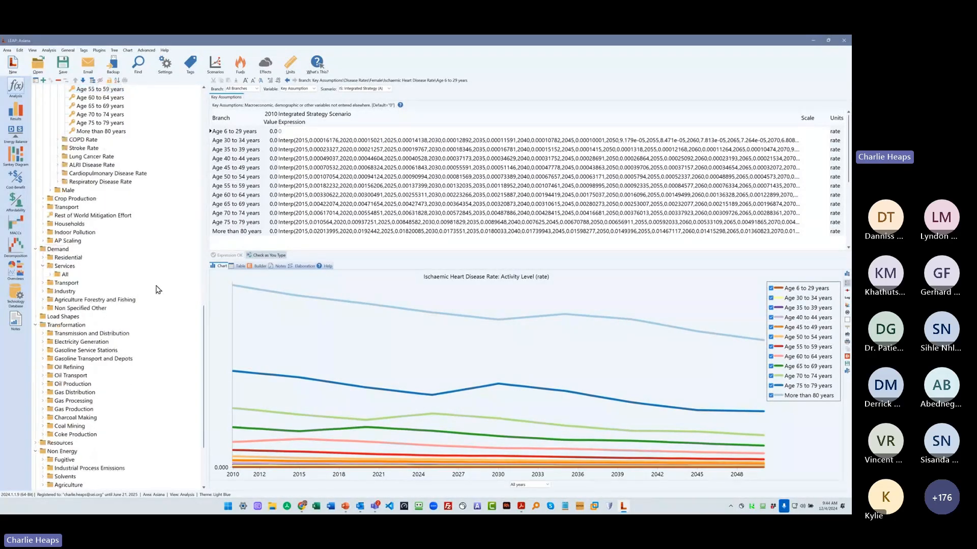
click(45, 258)
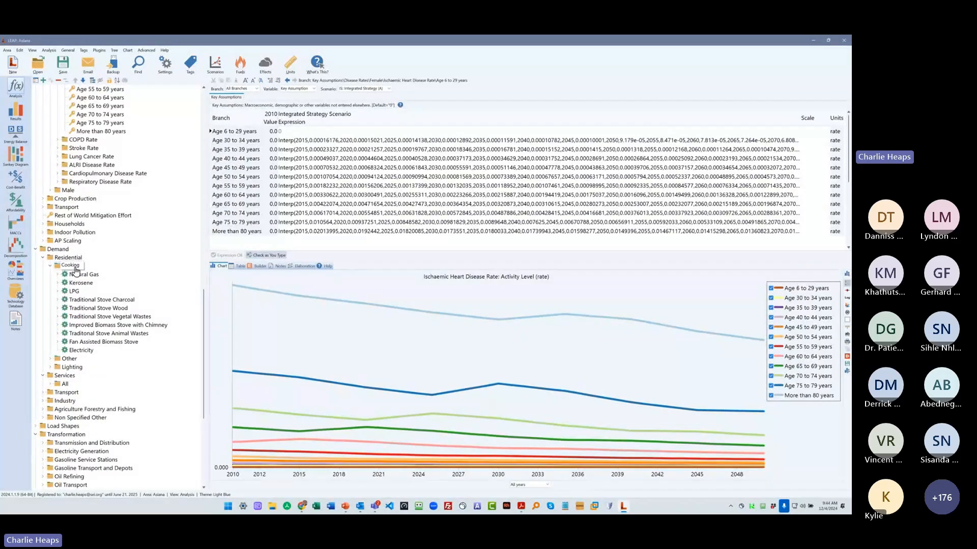
click(71, 266)
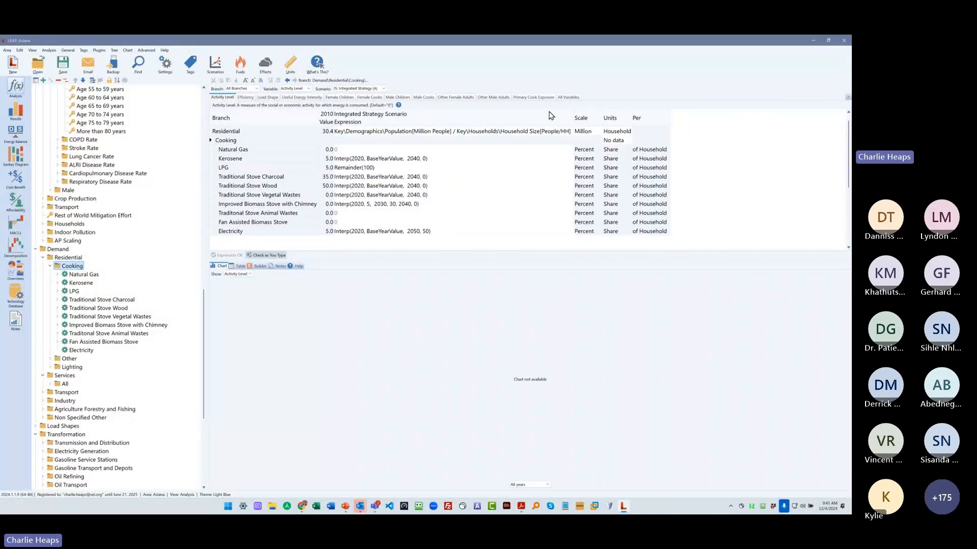
click(533, 96)
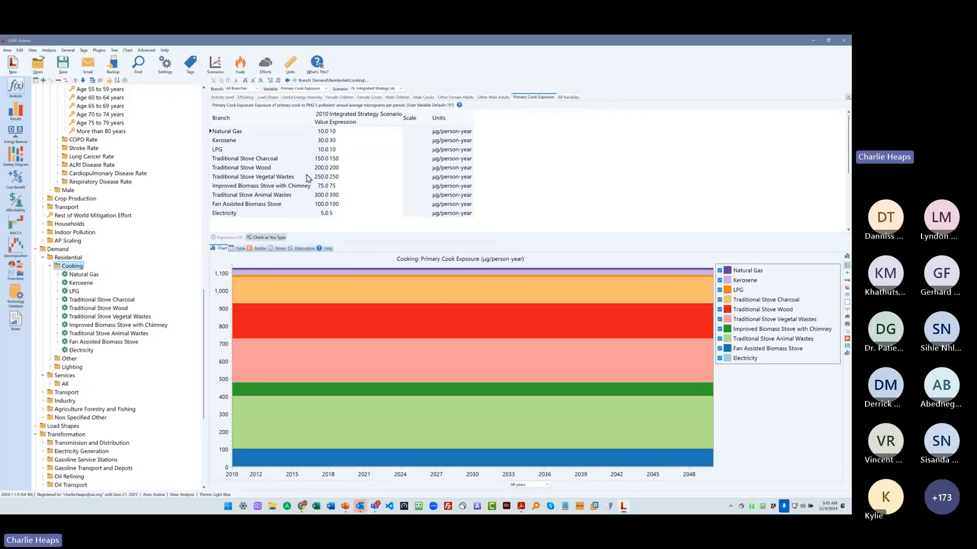
- Point out the wood stove and electricity exposure values, and collapse the Key Assumptions branch
click(326, 168)
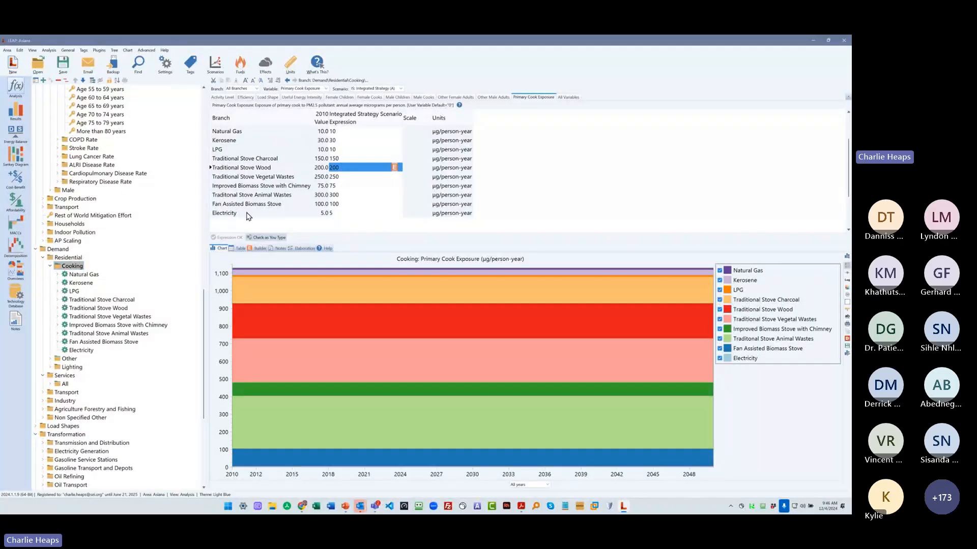
click(342, 214)
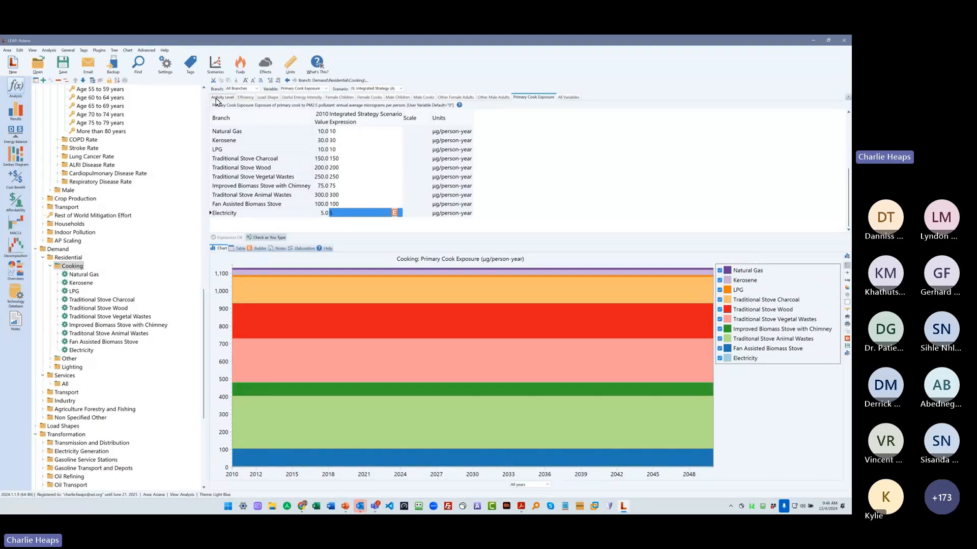
scroll(203, 97, up, 14)
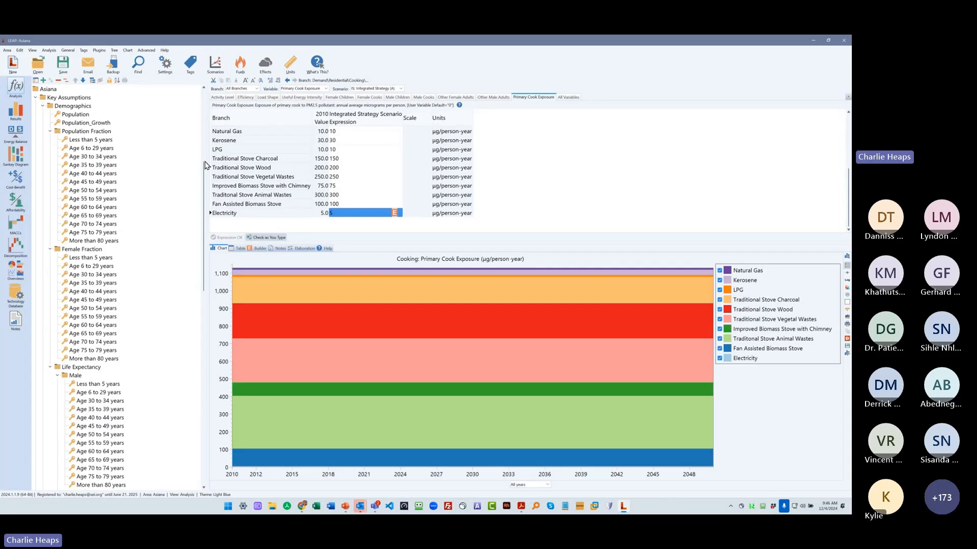
click(36, 98)
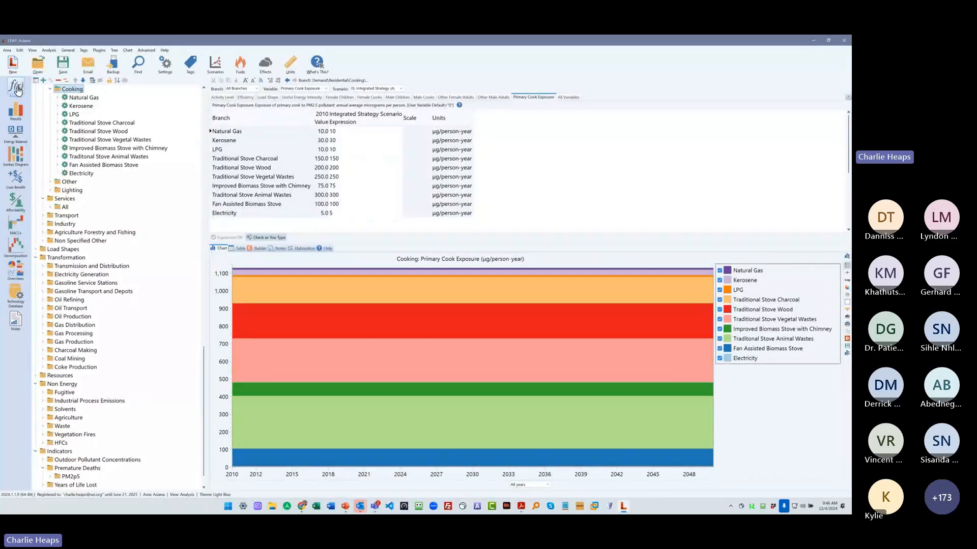
- Calculate the Asiana area to bring up its results
click(146, 51)
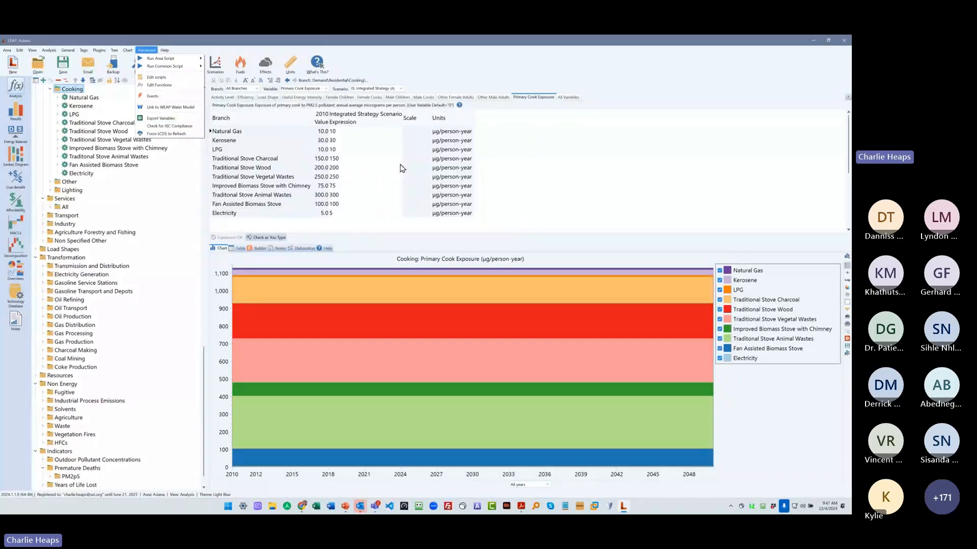
click(366, 168)
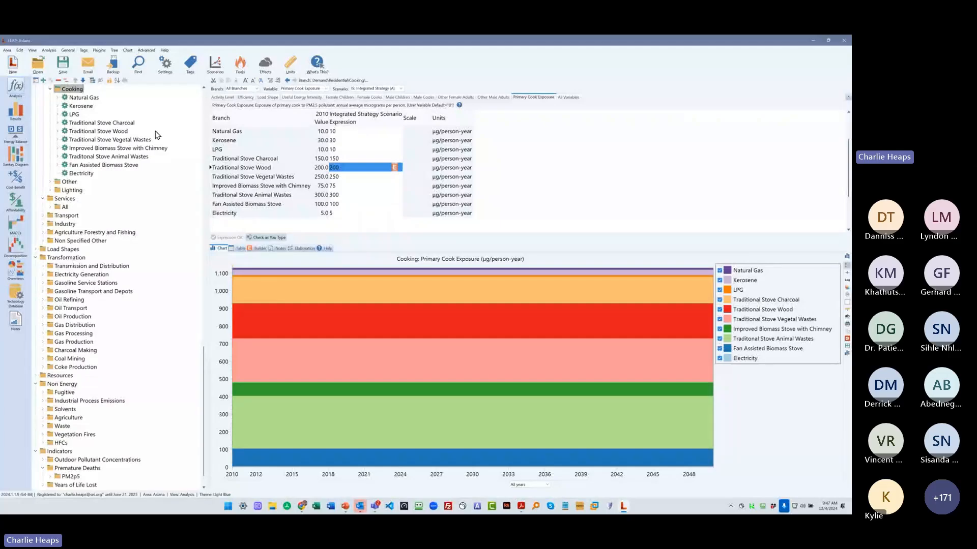
click(16, 110)
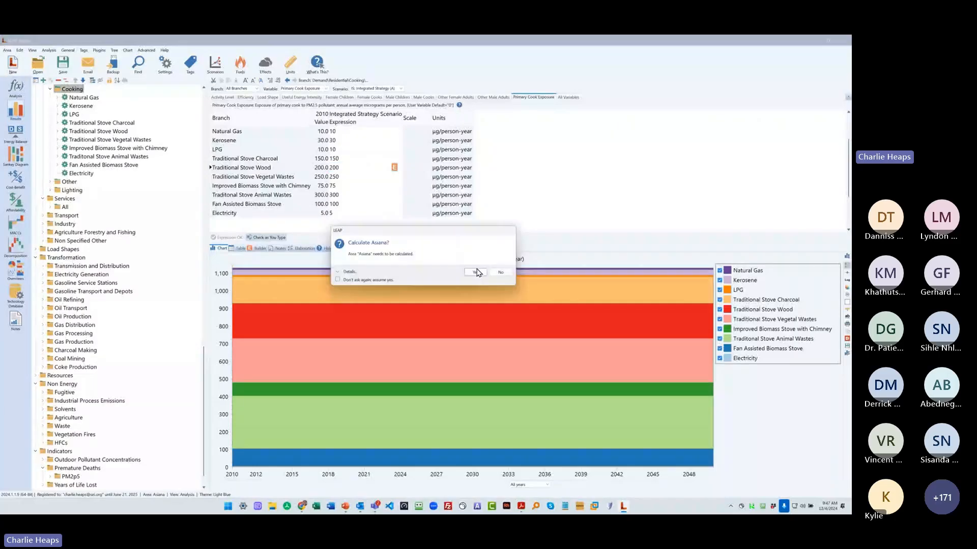
click(476, 273)
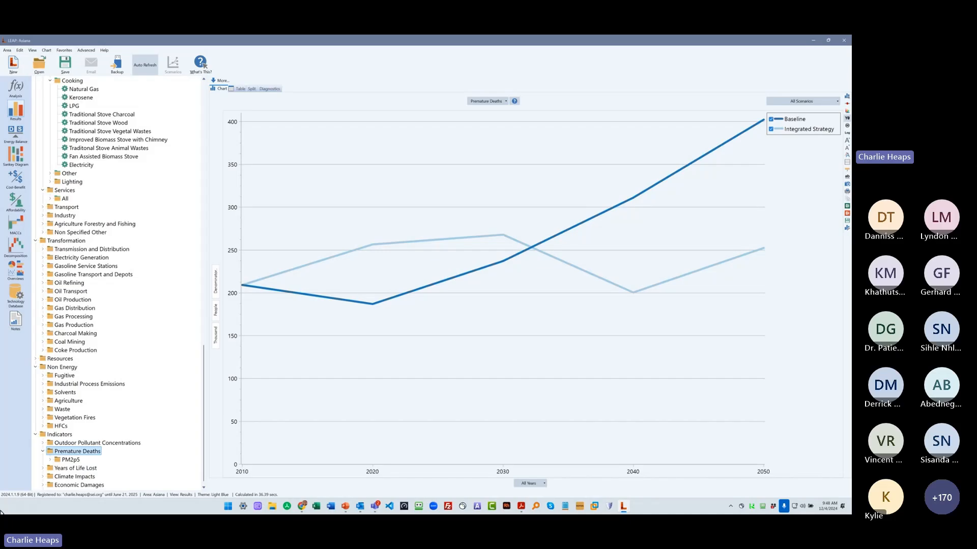
- Collapse Key Assumptions, Demand, Non Energy and Transformation, expand Outdoor Pollutant Concentrations under Indicators, and narrow the branch tree
scroll(149, 268, down, 1)
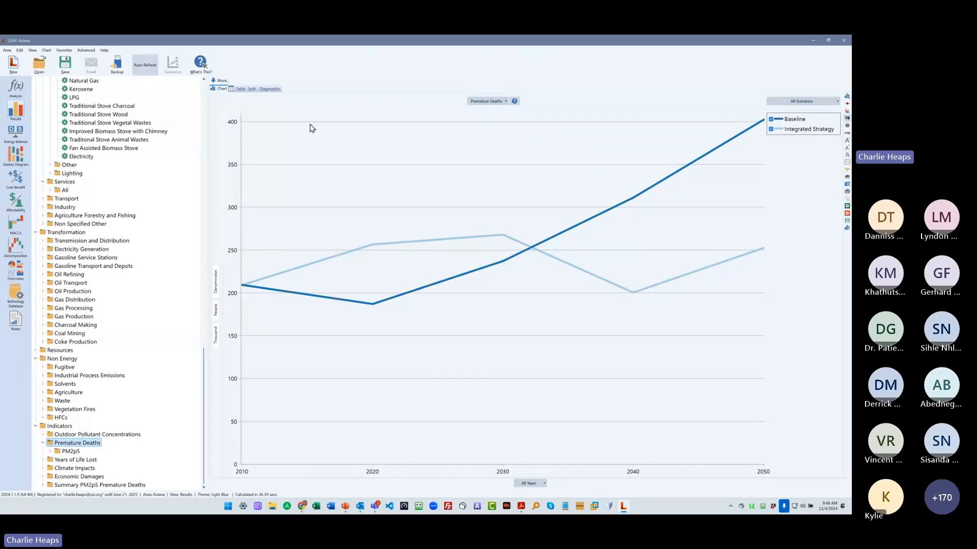
click(204, 88)
click(204, 88)
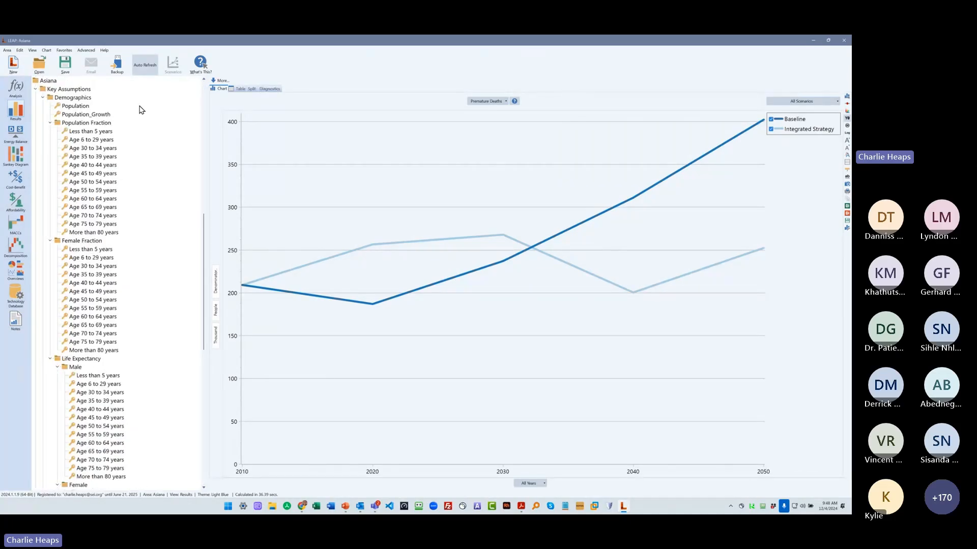
click(35, 89)
click(37, 98)
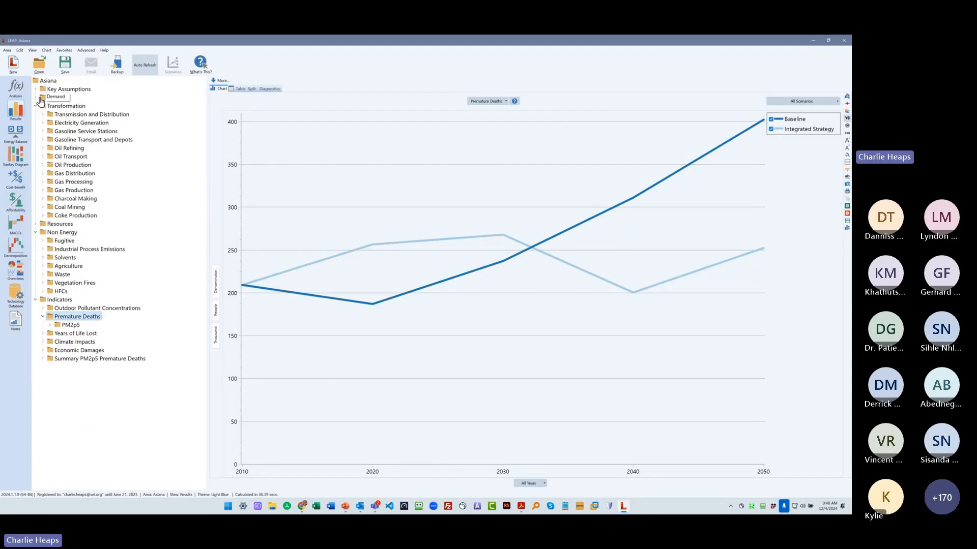
click(35, 232)
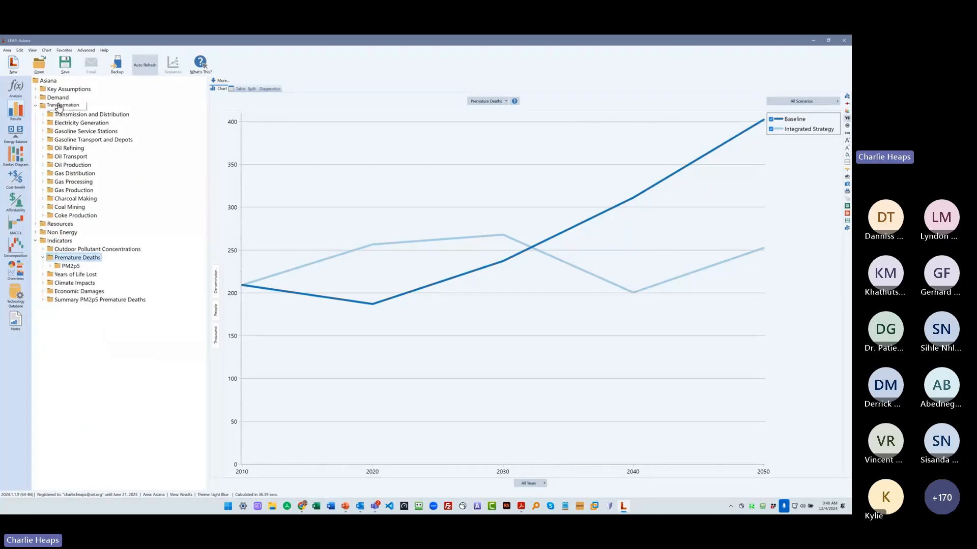
click(35, 105)
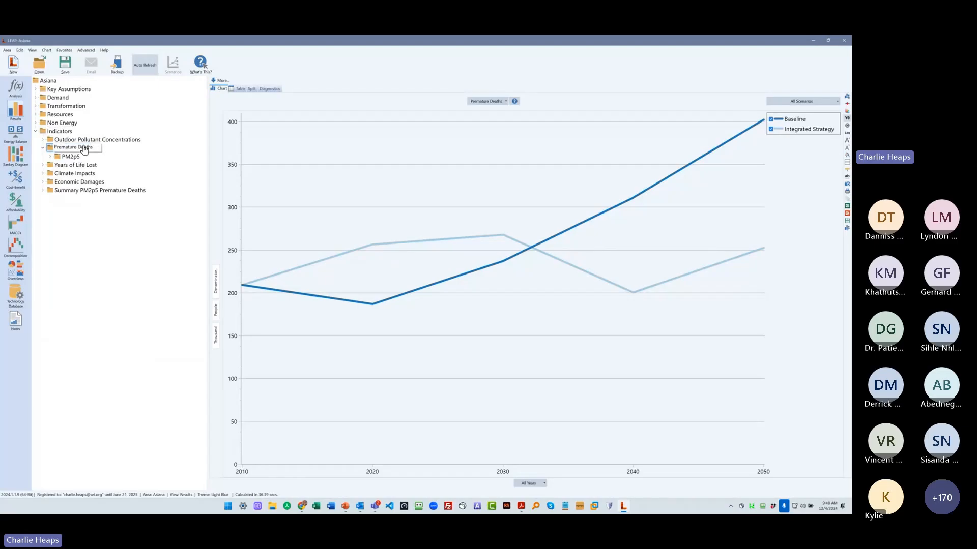
click(43, 140)
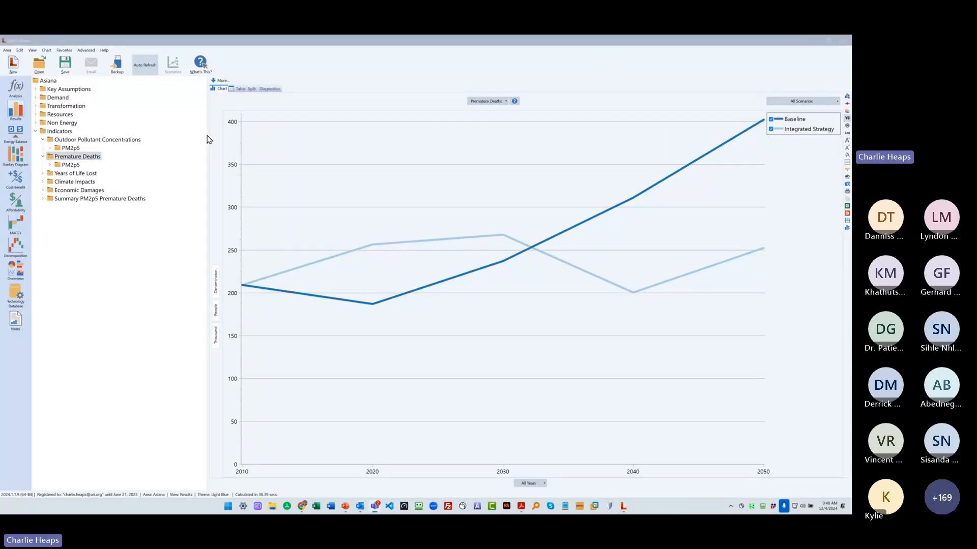
drag(209, 135, 162, 134)
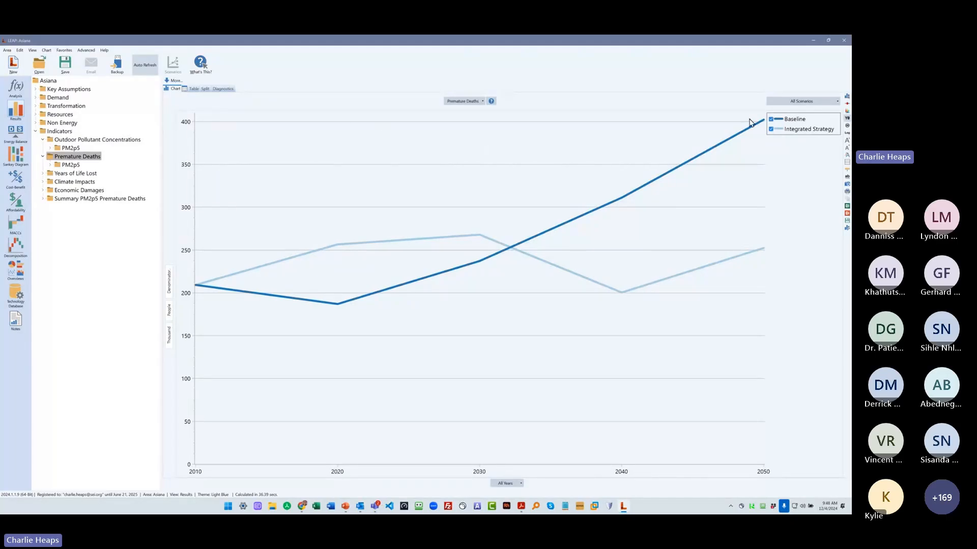
- Chart the Baseline premature deaths by all branches and break the PM2p5 deaths down into Female and Male
click(802, 102)
mouse_move(783, 125)
click(820, 126)
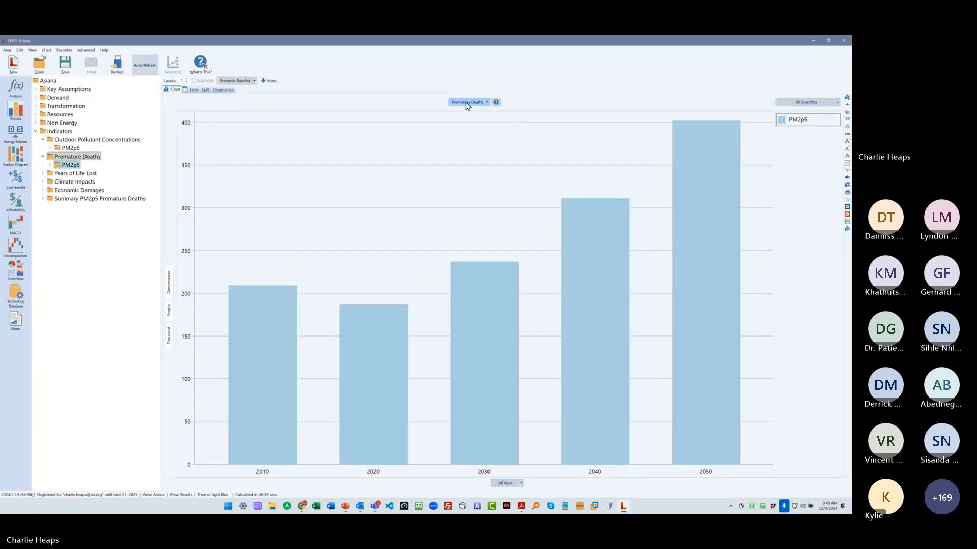
click(469, 103)
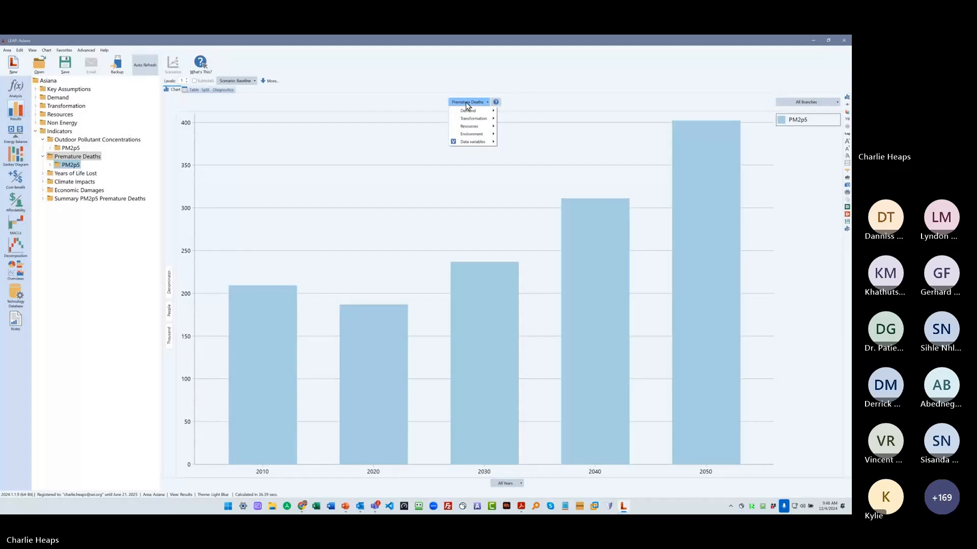
double_click(74, 164)
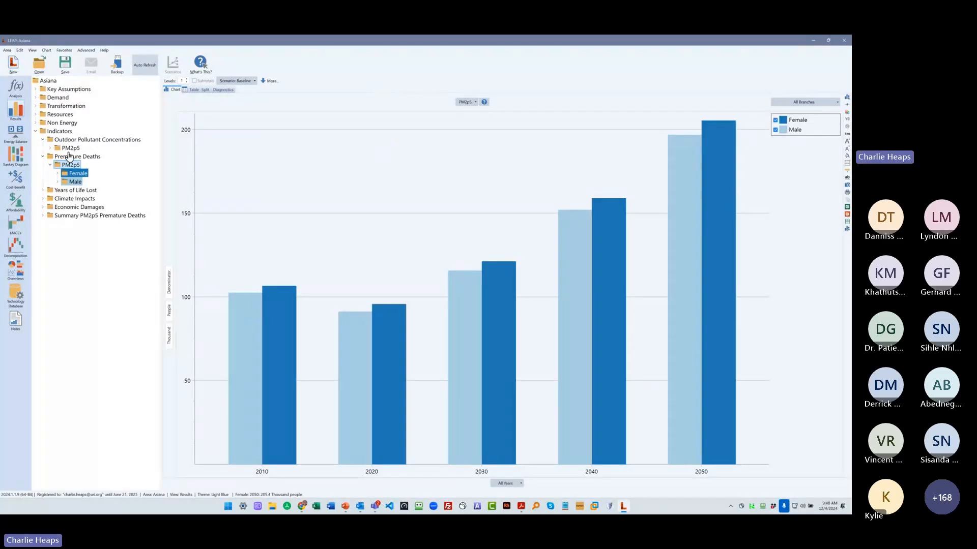
- Expand the Female branch and its Less than 5 years group down to the ALRI indoor and outdoor categories
click(58, 174)
click(74, 173)
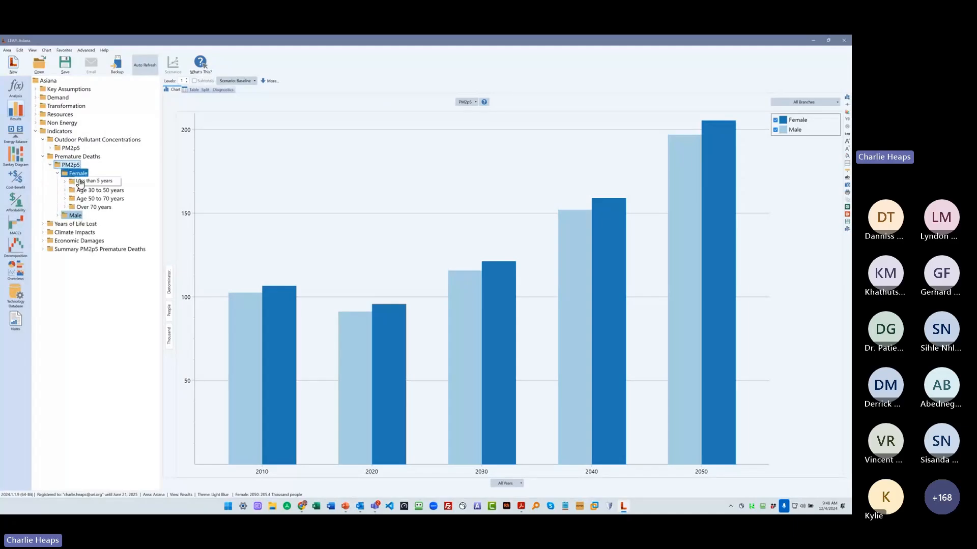
click(65, 182)
click(72, 191)
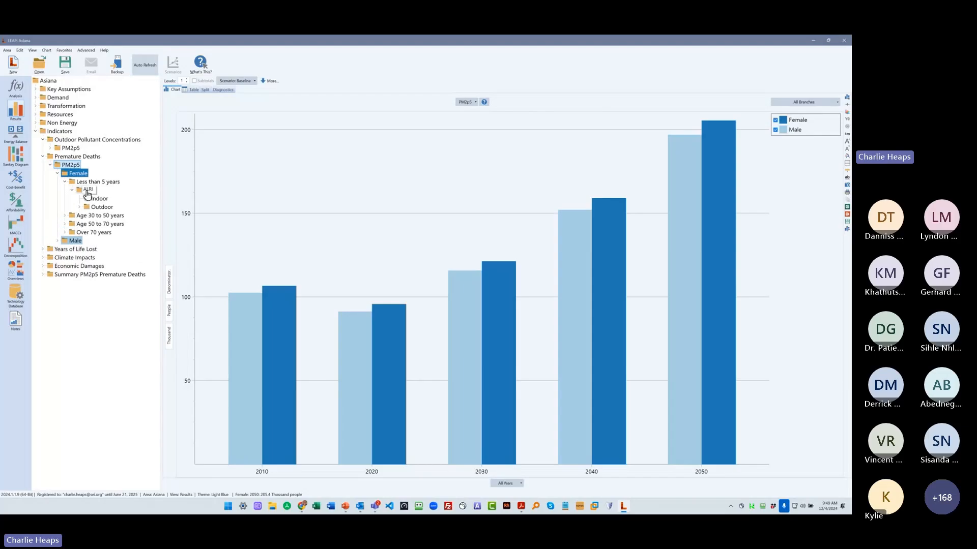
- Chart female Age 30 to 50 years deaths by disease, and expand Ischaemic Heart Disease down to its outdoor pollutants
click(70, 216)
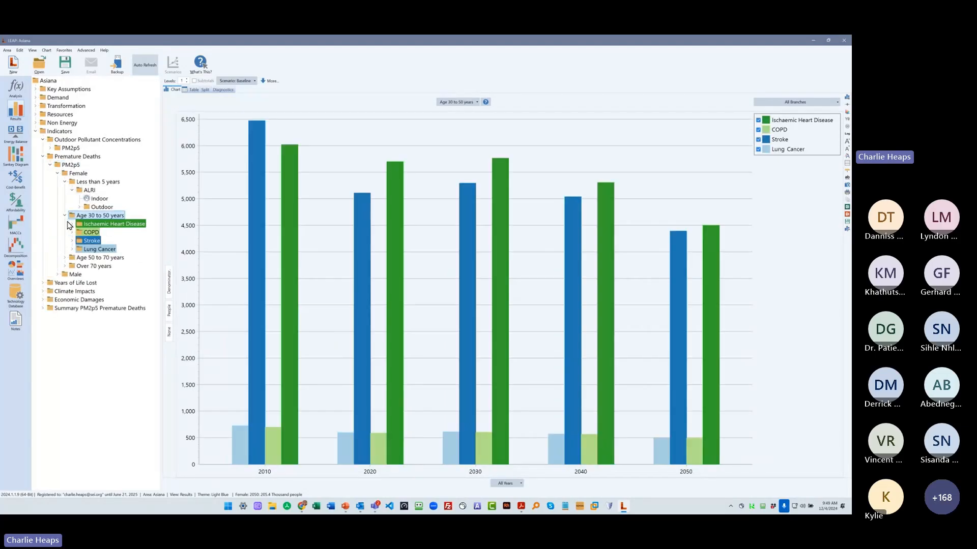
click(72, 225)
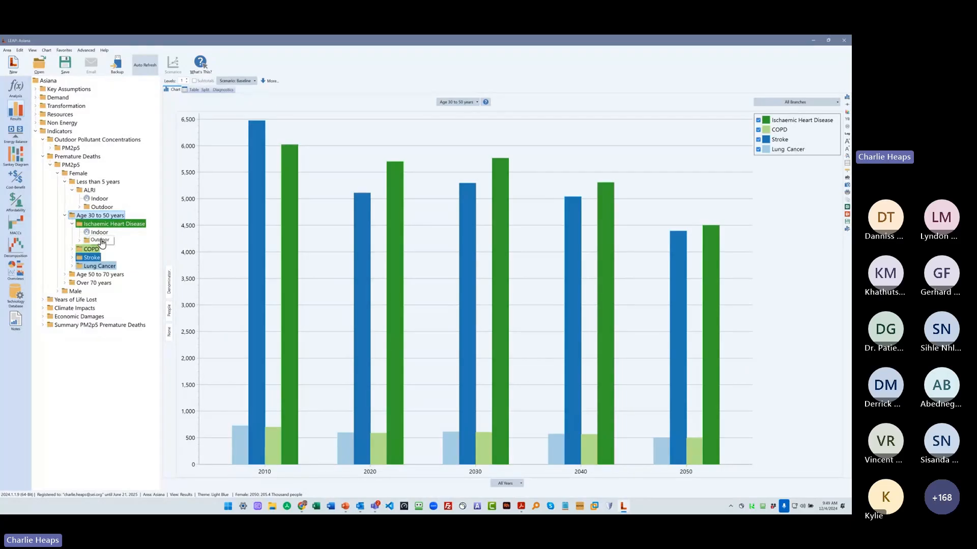
click(79, 241)
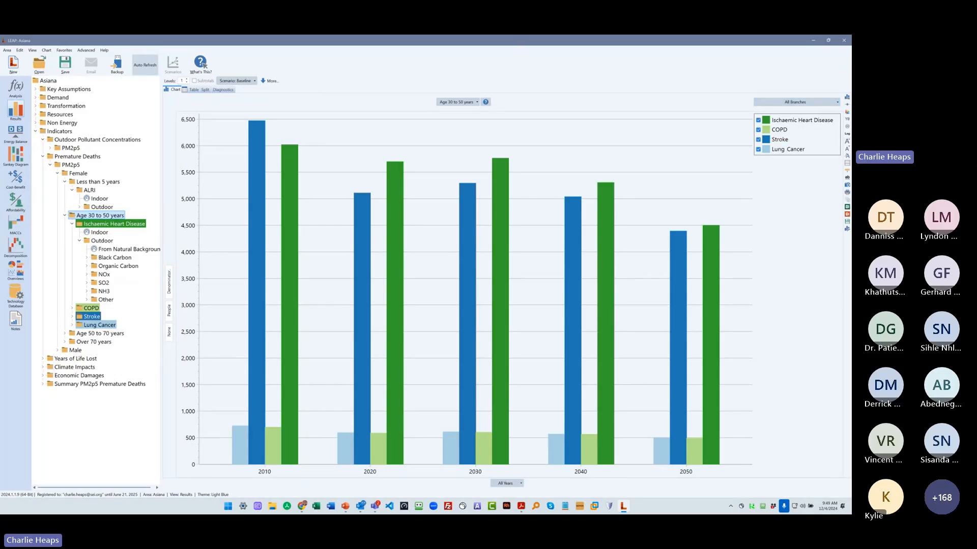
- Change the results chart to stacked columns and narrow the branch tree to widen the chart
click(848, 99)
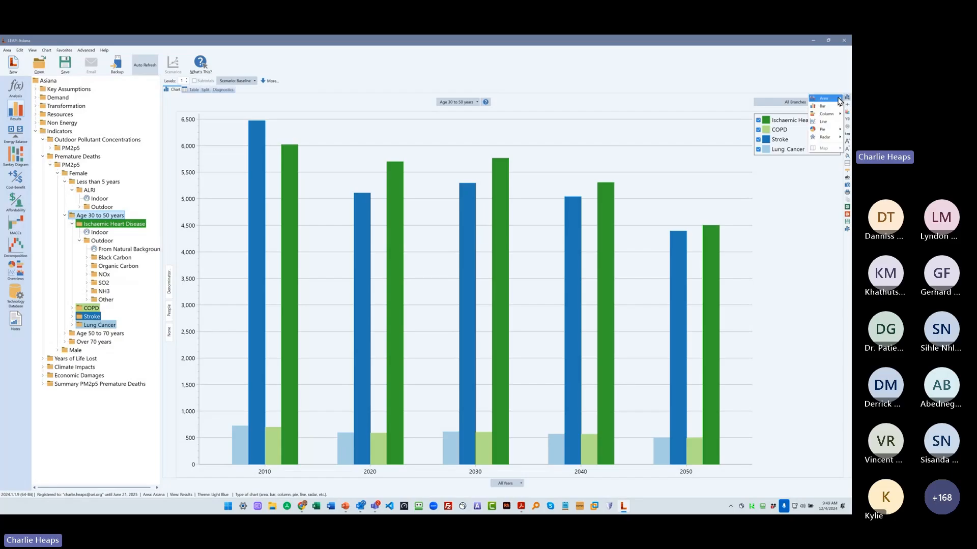
click(753, 144)
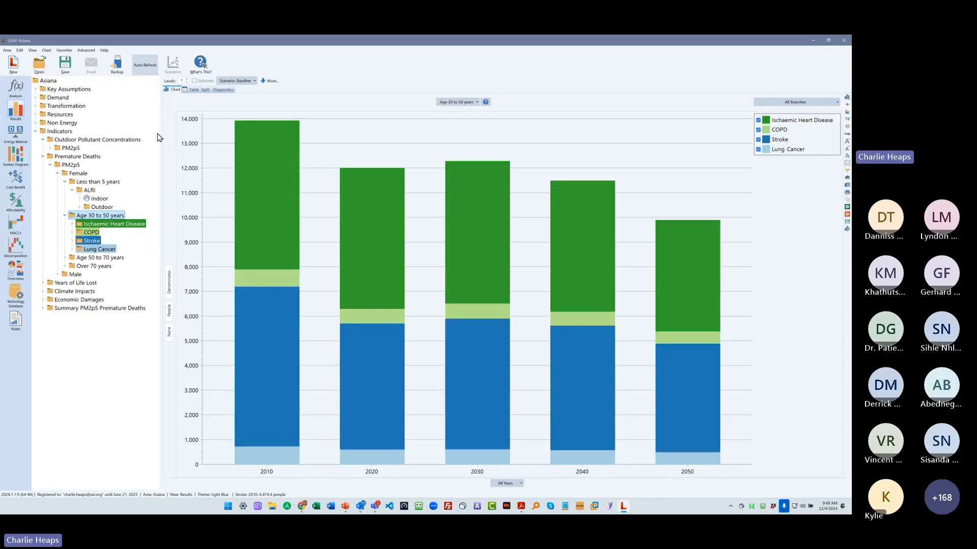
drag(161, 136, 127, 136)
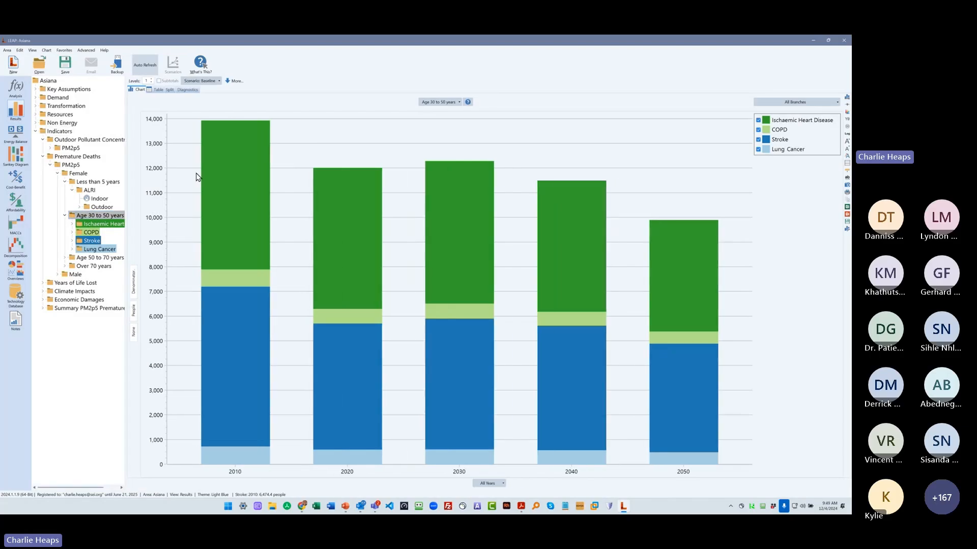
- Chart PM2p5 premature deaths and compare one branch level by gender with two levels by age group
click(68, 164)
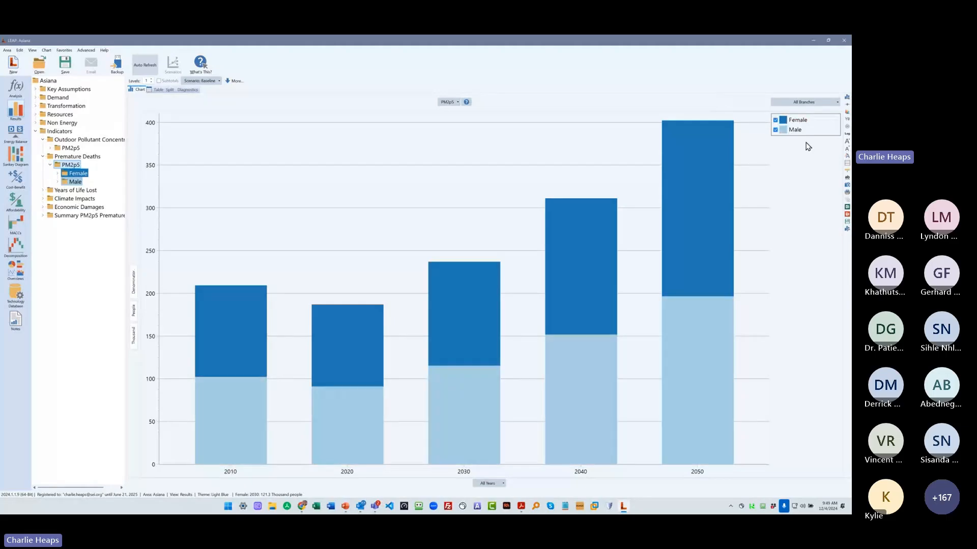
click(151, 79)
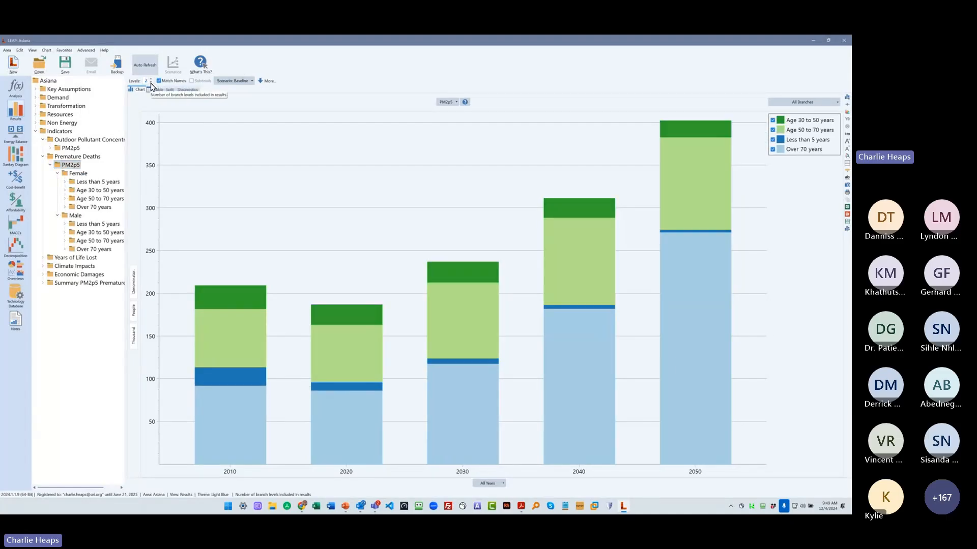
click(151, 82)
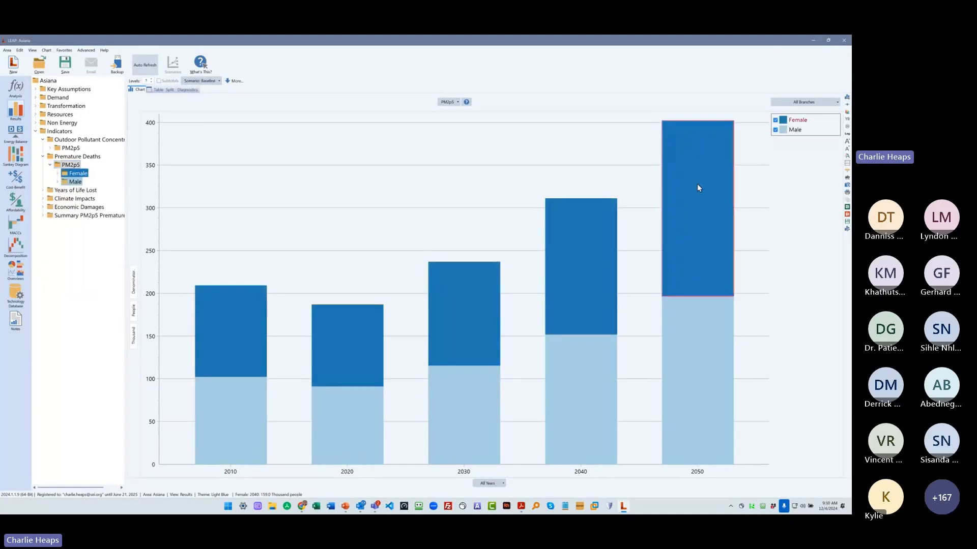
click(151, 79)
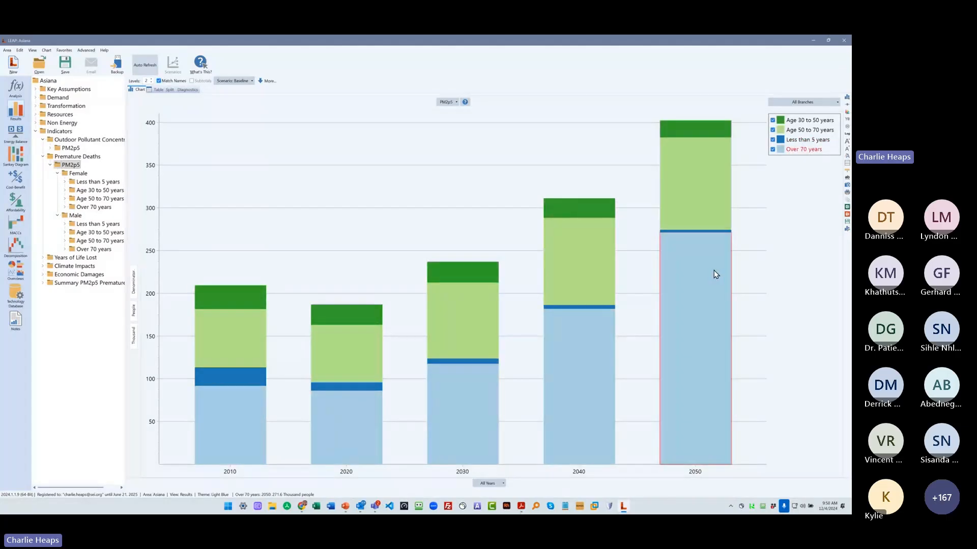
- Raise the charted branch levels through 3, 4 and 5 to show deaths by disease, indoor or outdoor source, and pollutant
click(151, 78)
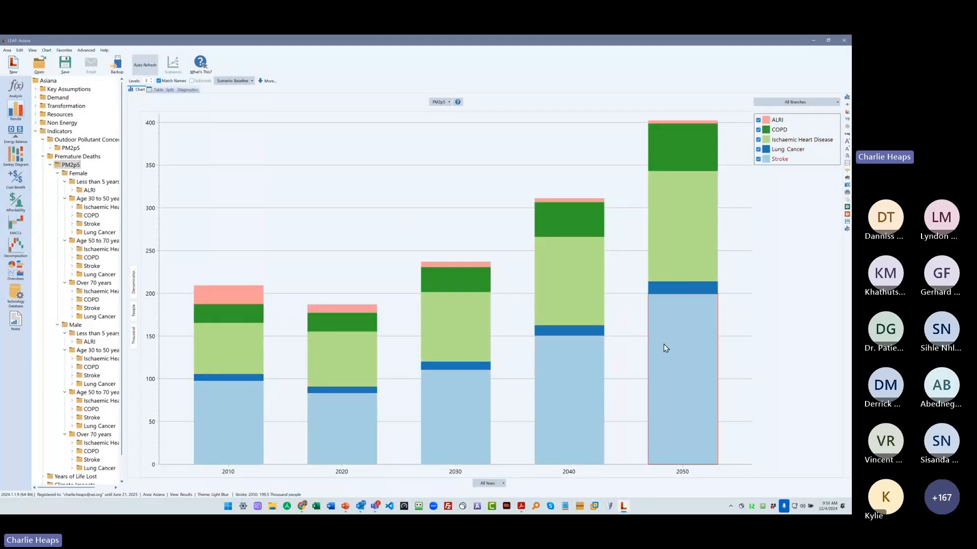
click(152, 78)
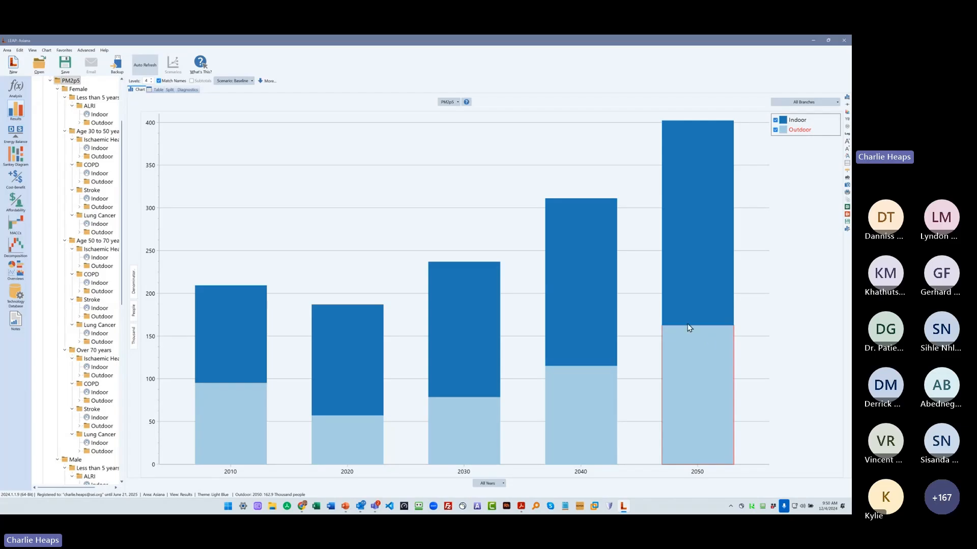
click(151, 79)
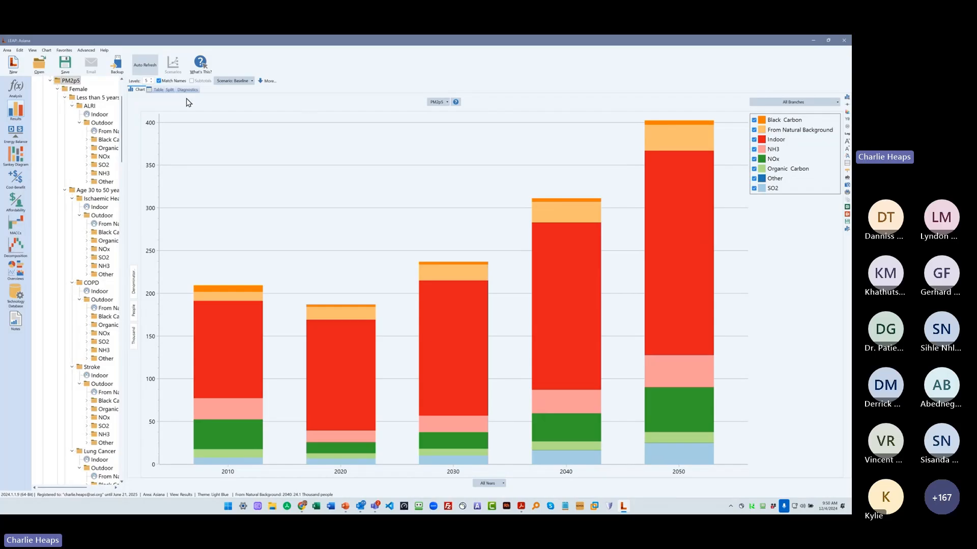
- Raise the charted branch levels to 6 to split deaths by emission origin, and narrow the branch tree slightly
click(150, 79)
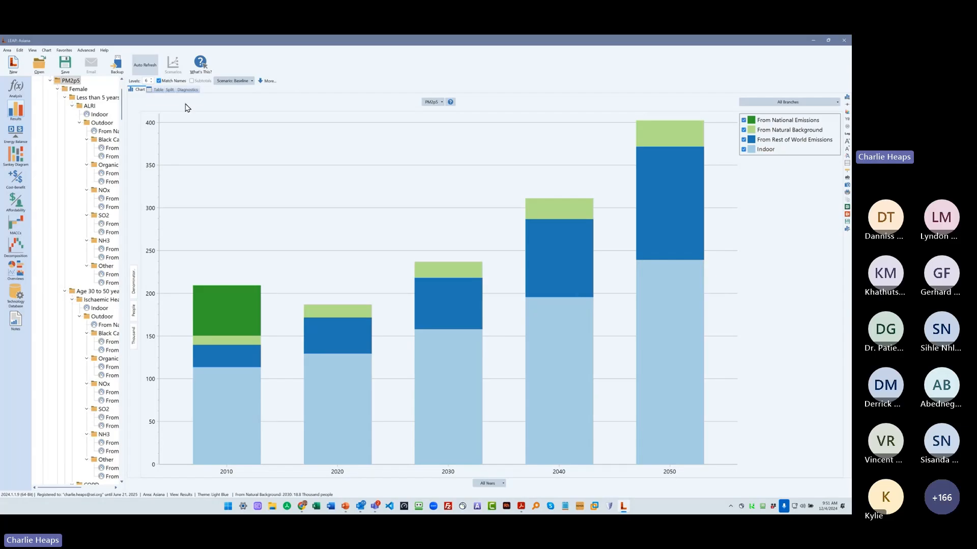
drag(126, 134, 121, 134)
scroll(119, 92, up, 4)
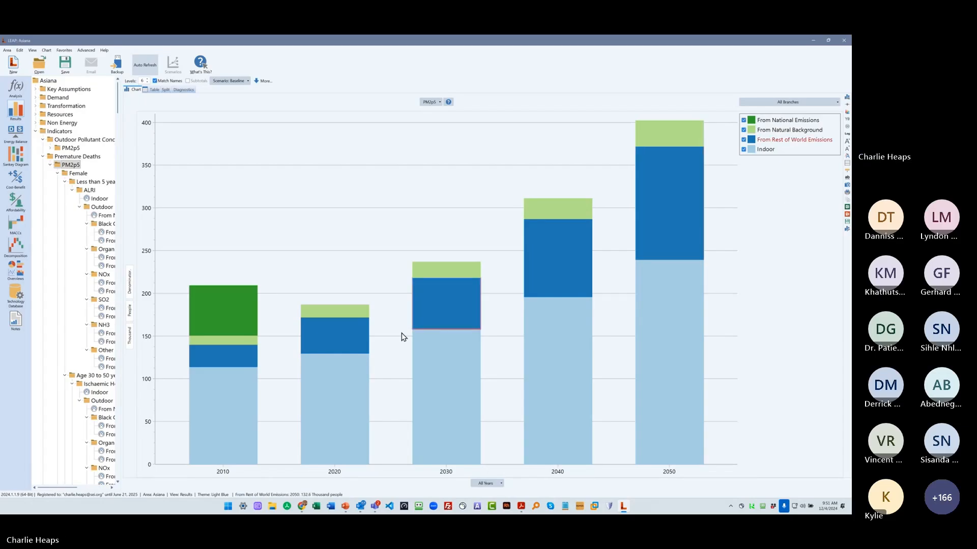
- Check the PM2p5 premature deaths branch in the Analysis view, return to its results chart and widen the branch tree slightly
click(15, 87)
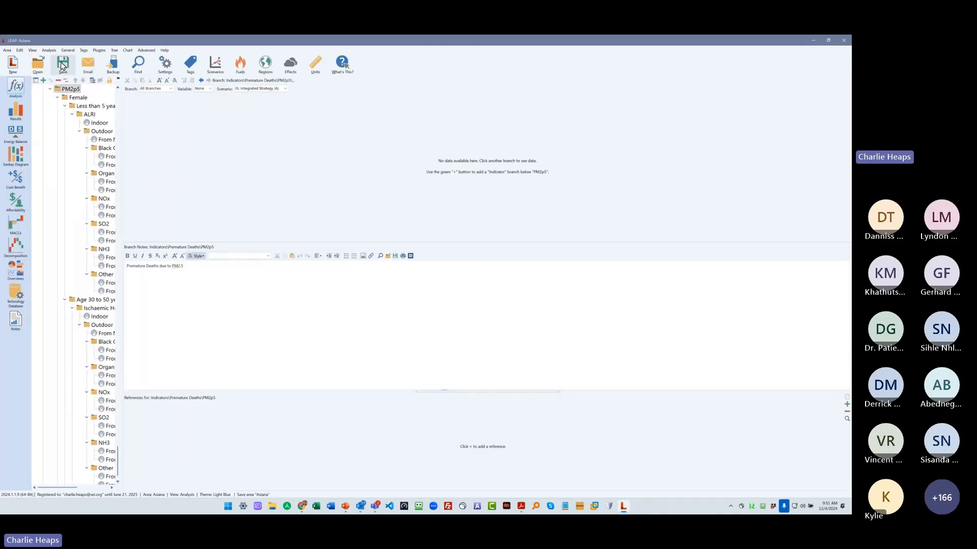
click(17, 111)
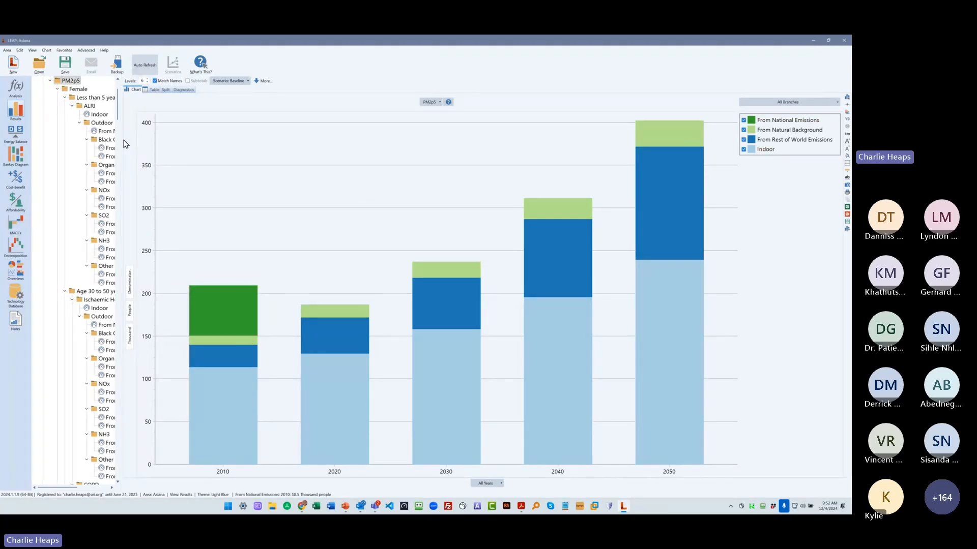
drag(125, 144, 134, 144)
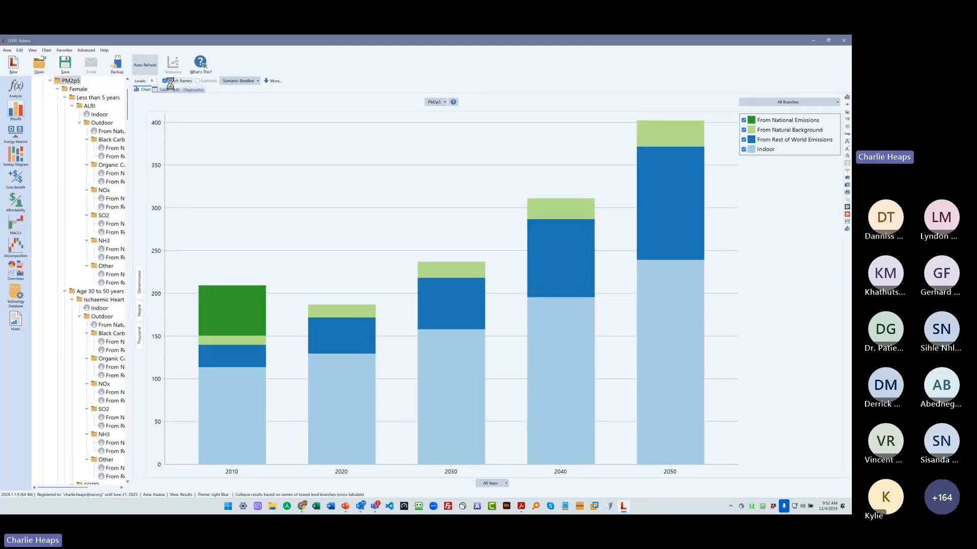
- Compare the six-level premature deaths chart with name matching turned off and on again
click(171, 81)
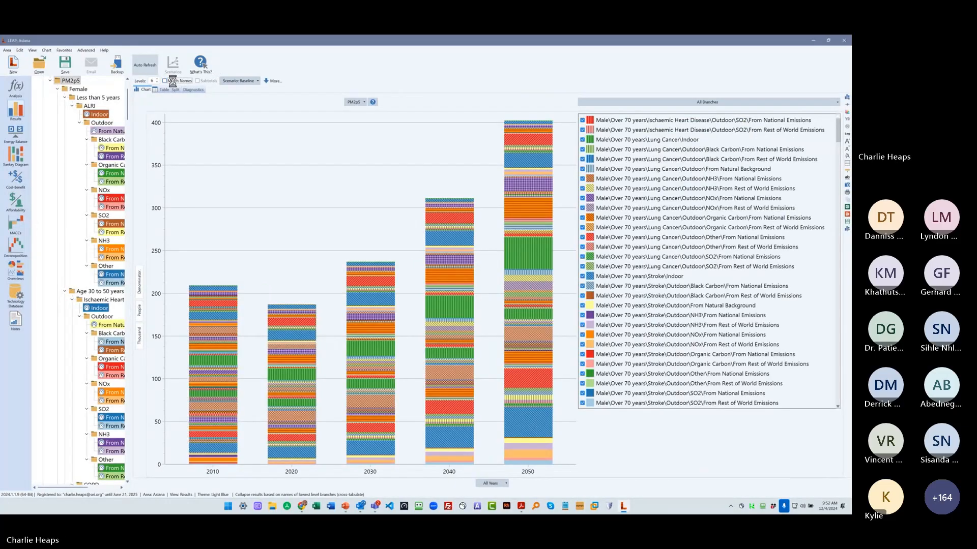
click(170, 82)
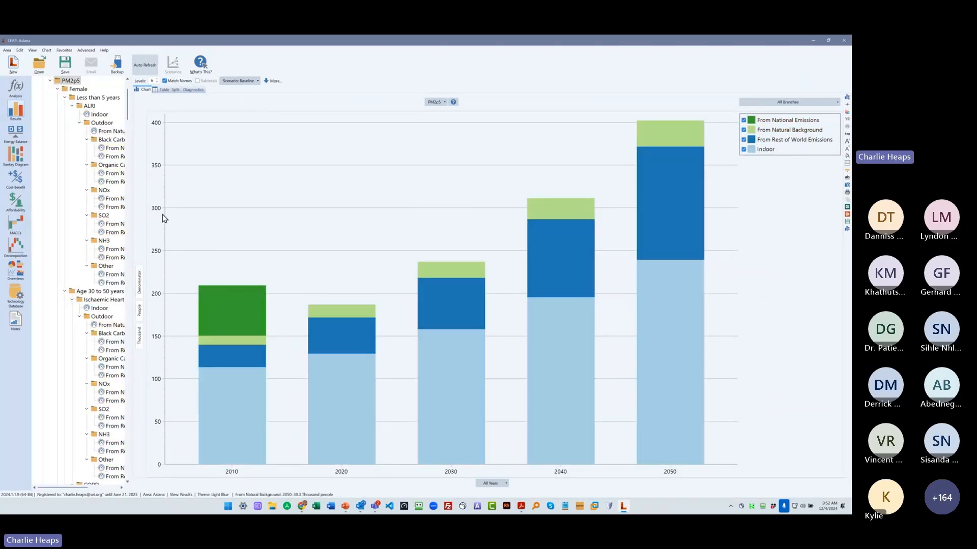
- Switch the PM2p5 premature deaths chart to the Integrated Strategy scenario
scroll(123, 81, up, 2)
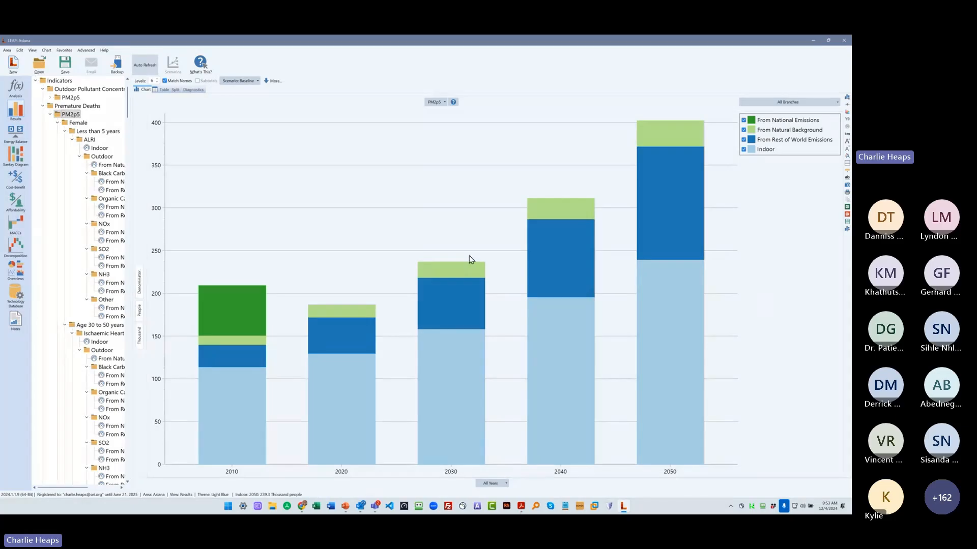
click(237, 81)
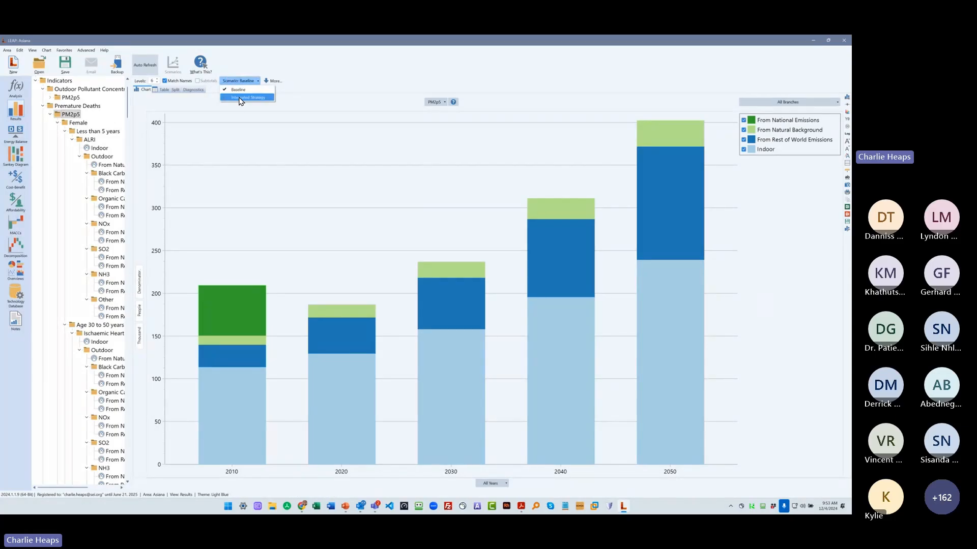
click(248, 97)
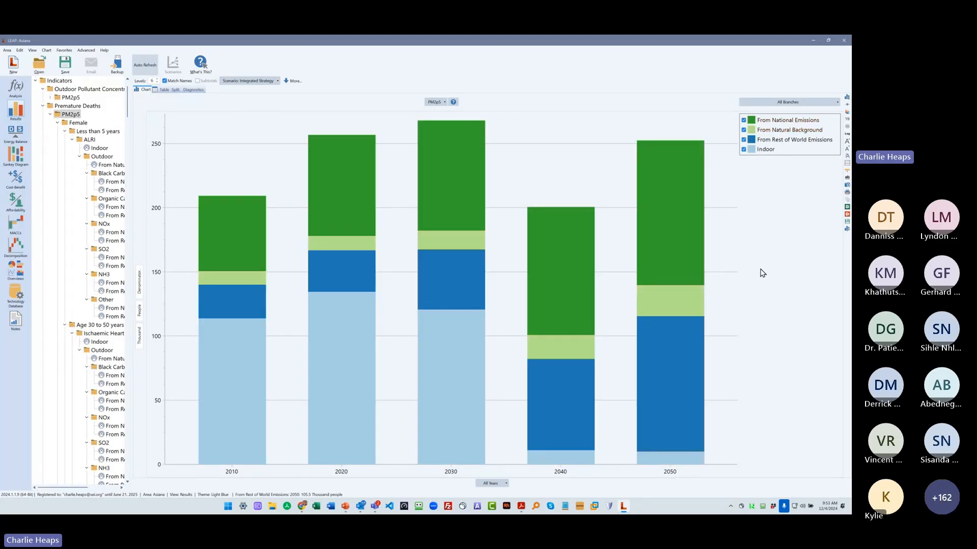
- Show the extra chart options and compare the Integrated Strategy results as avoided deaths versus the Baseline scenario
click(292, 81)
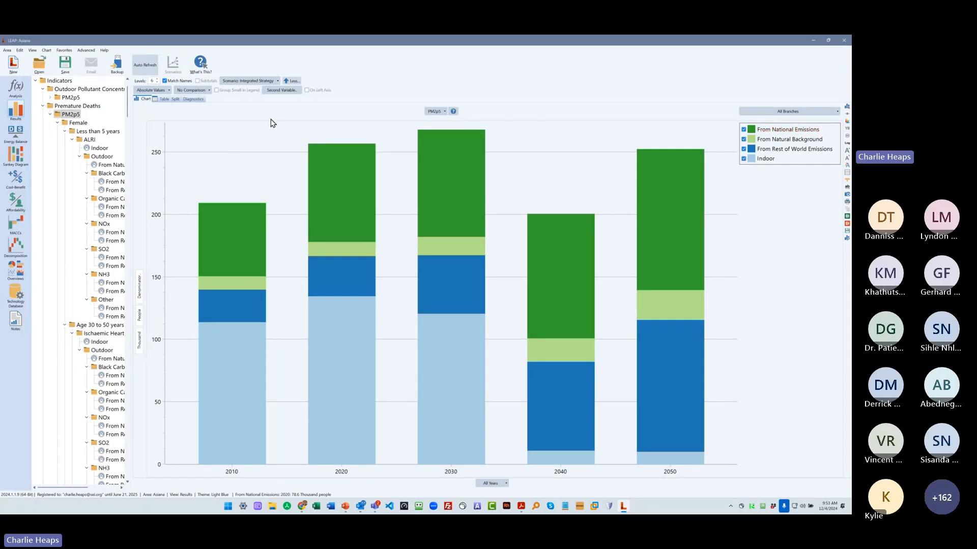
click(197, 92)
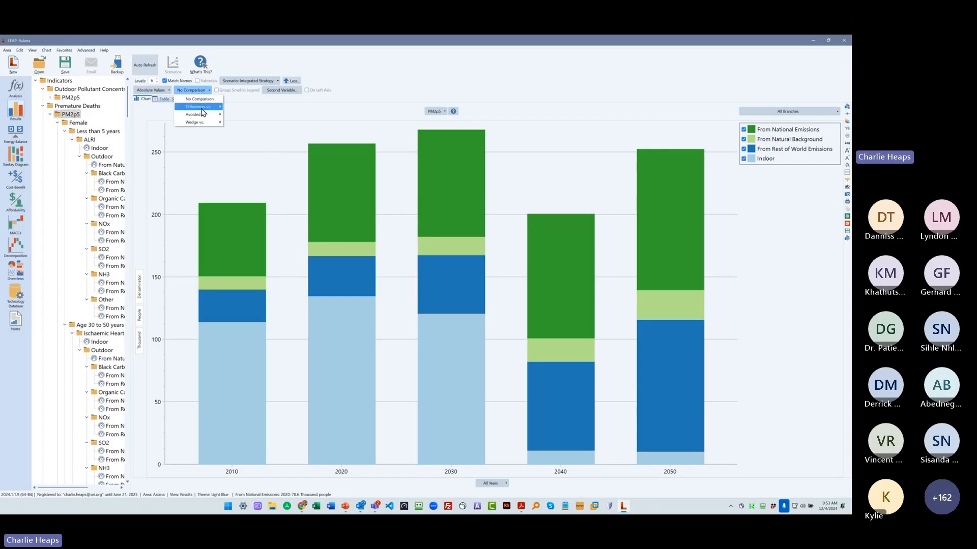
mouse_move(199, 115)
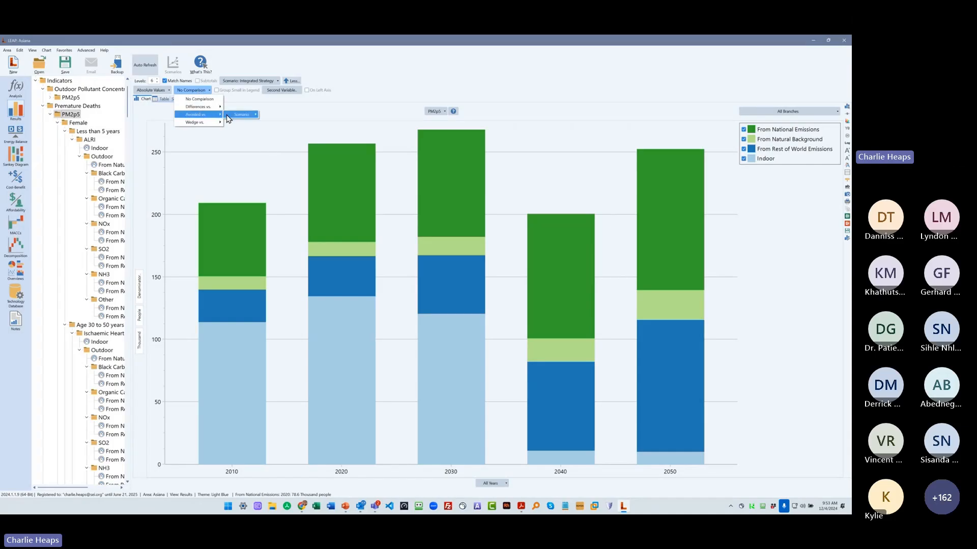
click(239, 114)
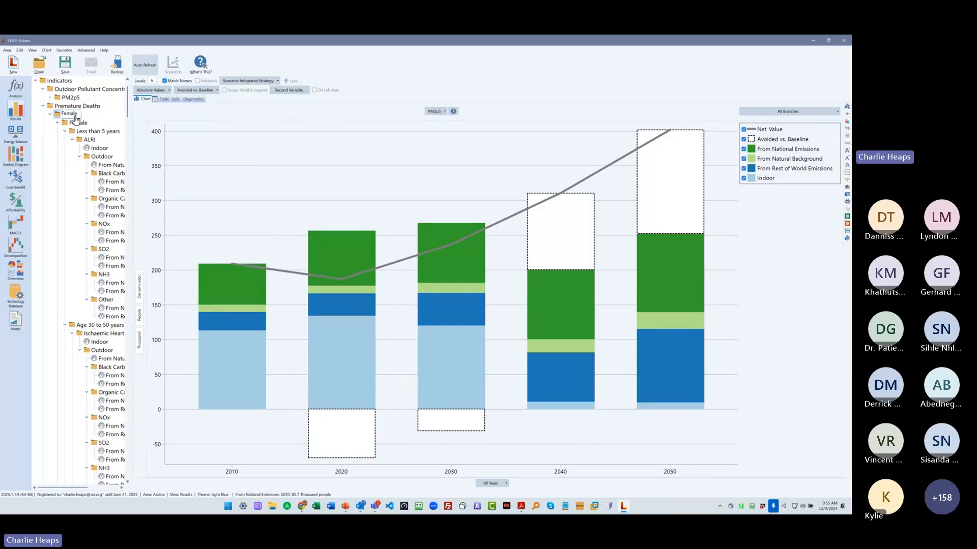
- Collapse the PM2p5 branch under Premature Deaths and restore the maximized program window to its smaller size
scroll(80, 135, down, 15)
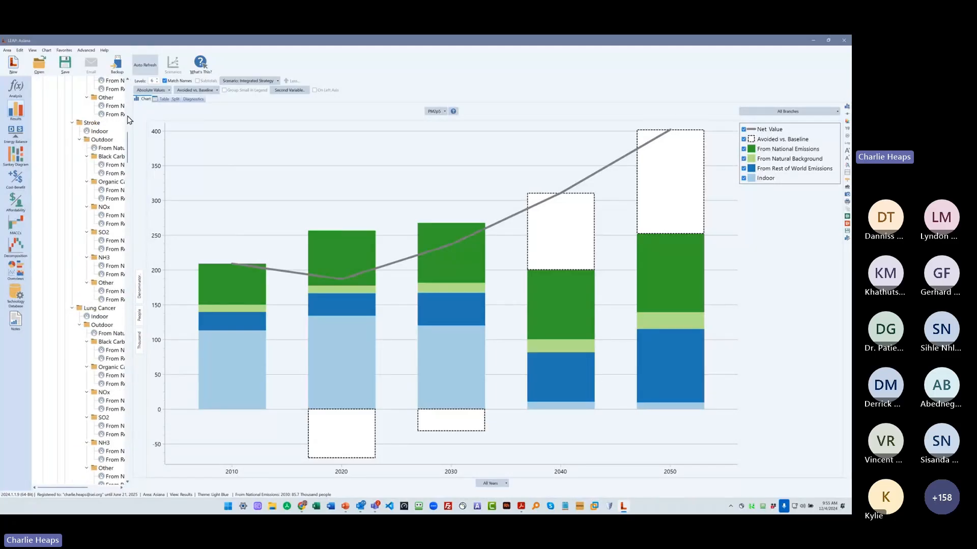
scroll(97, 147, up, 15)
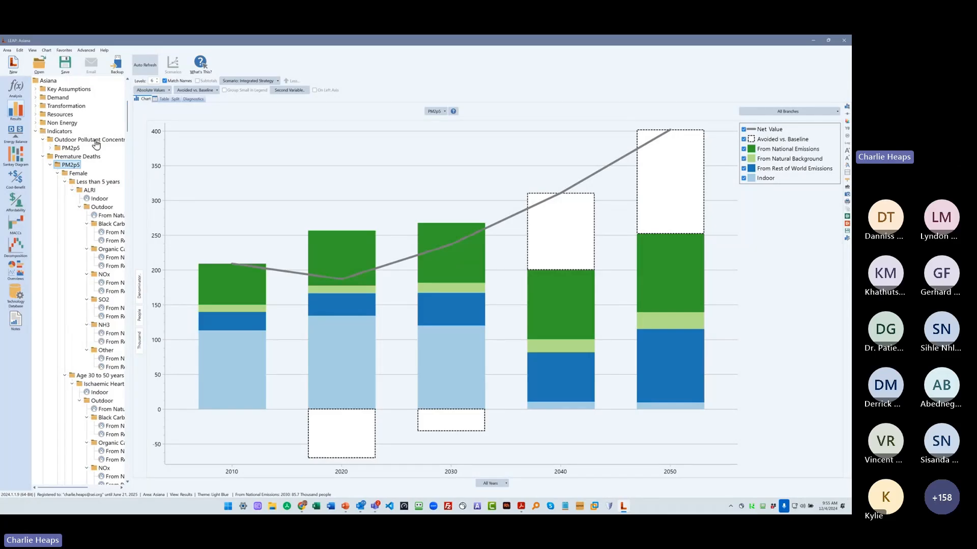
click(50, 165)
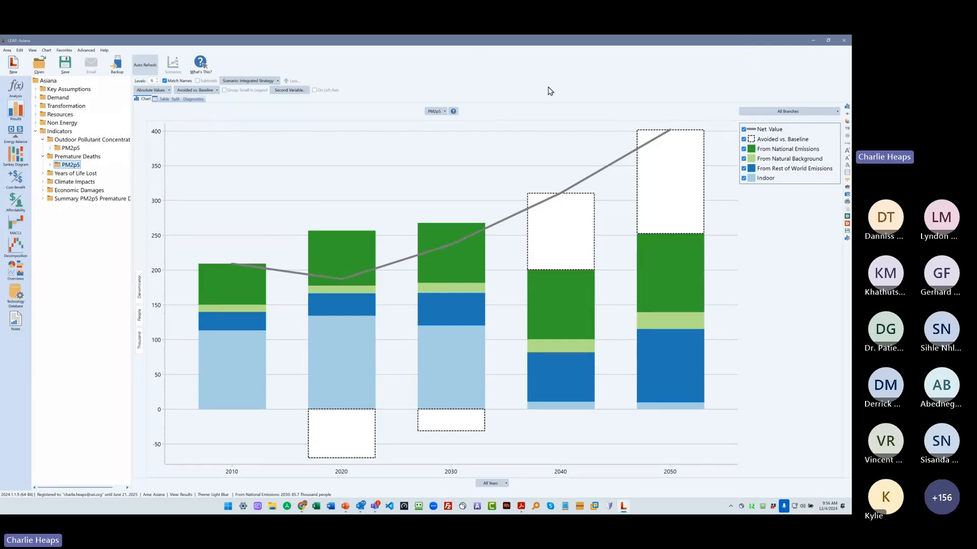
click(828, 40)
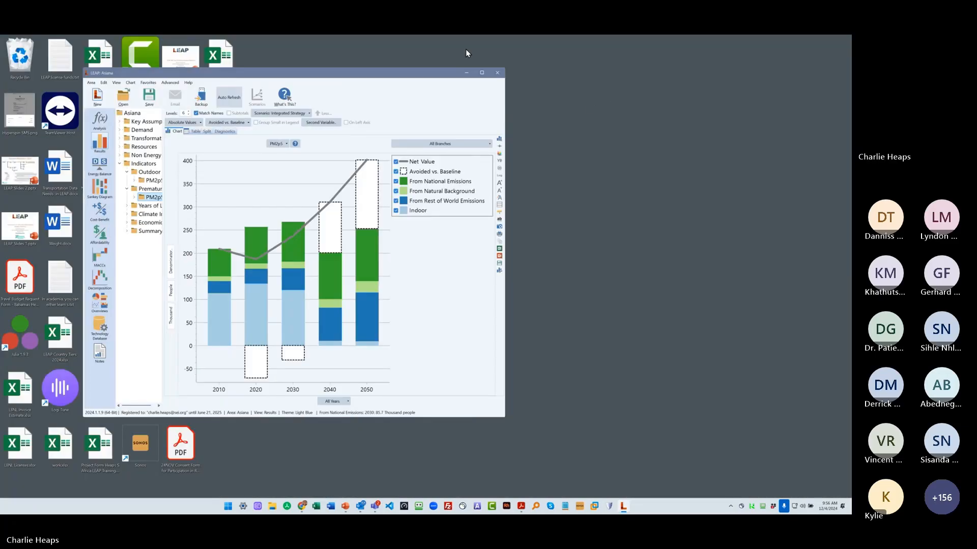